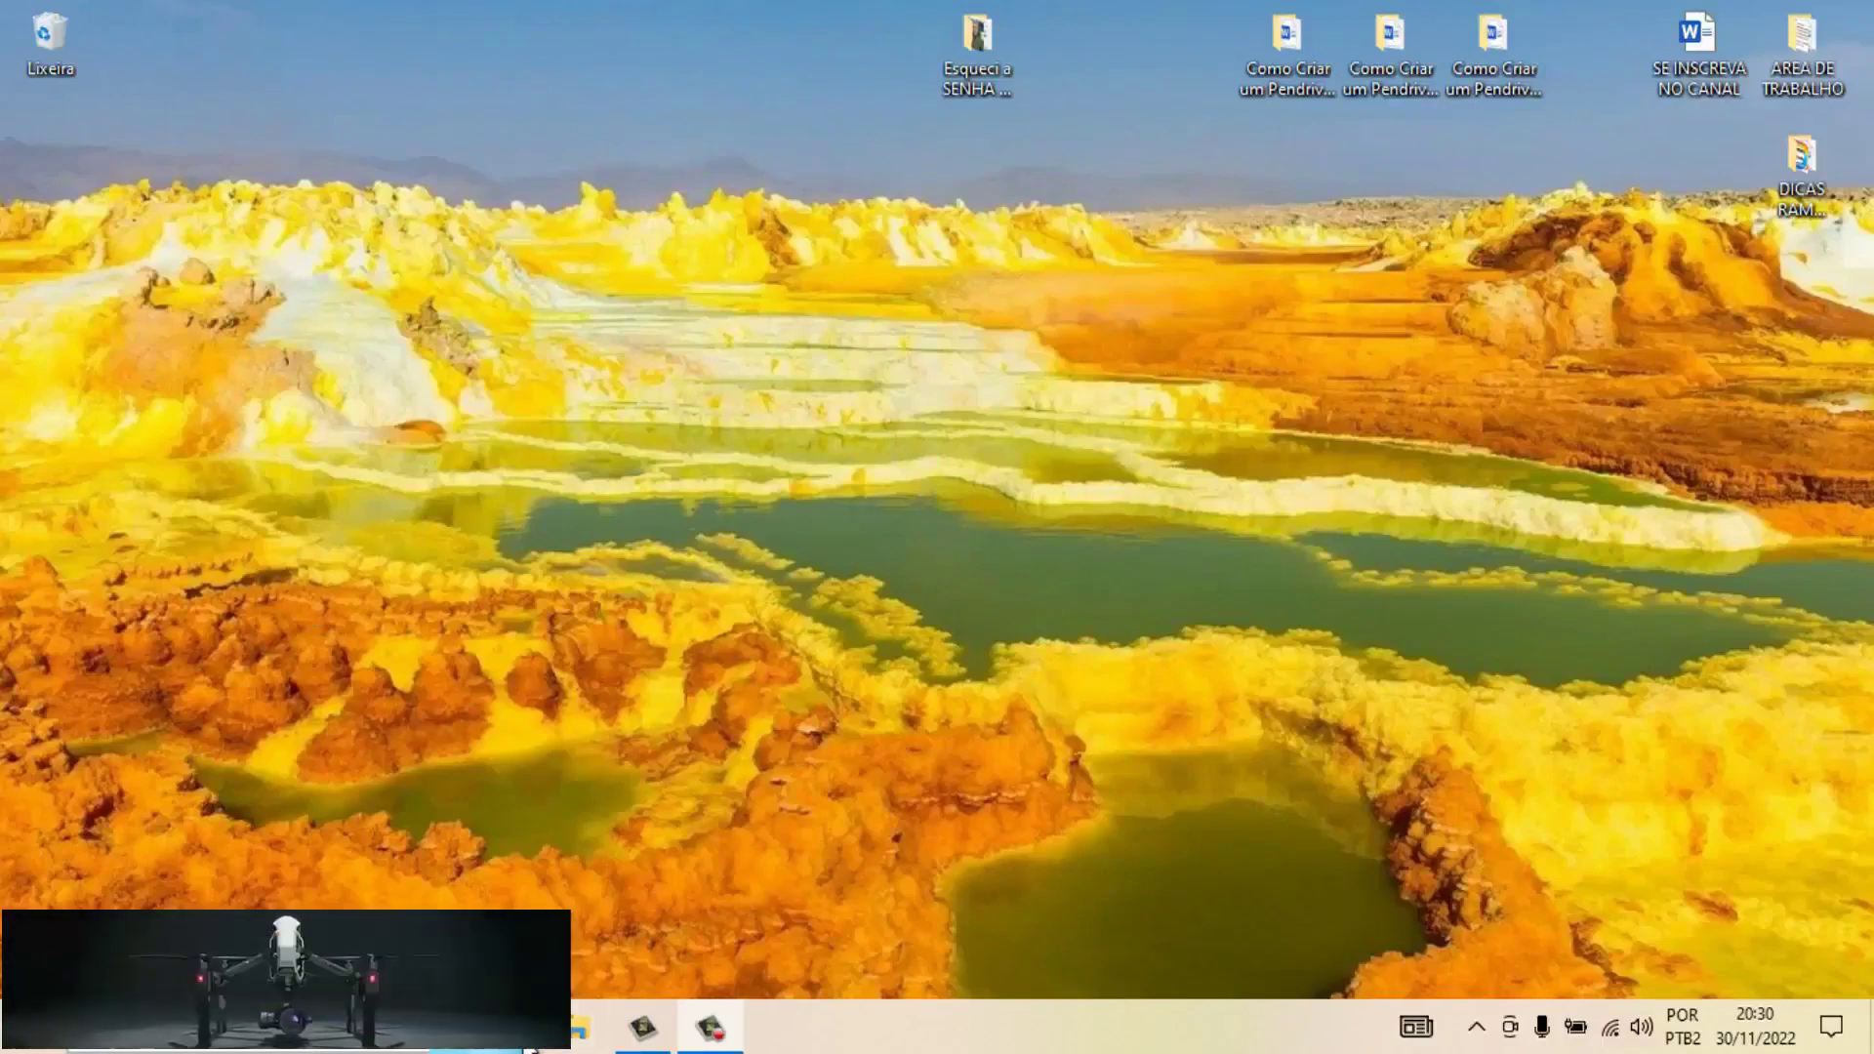
Open This PC in File Explorer, dismiss the AutoPlay notification and select the ESD-USB (E:) drive
left_click(576, 1030)
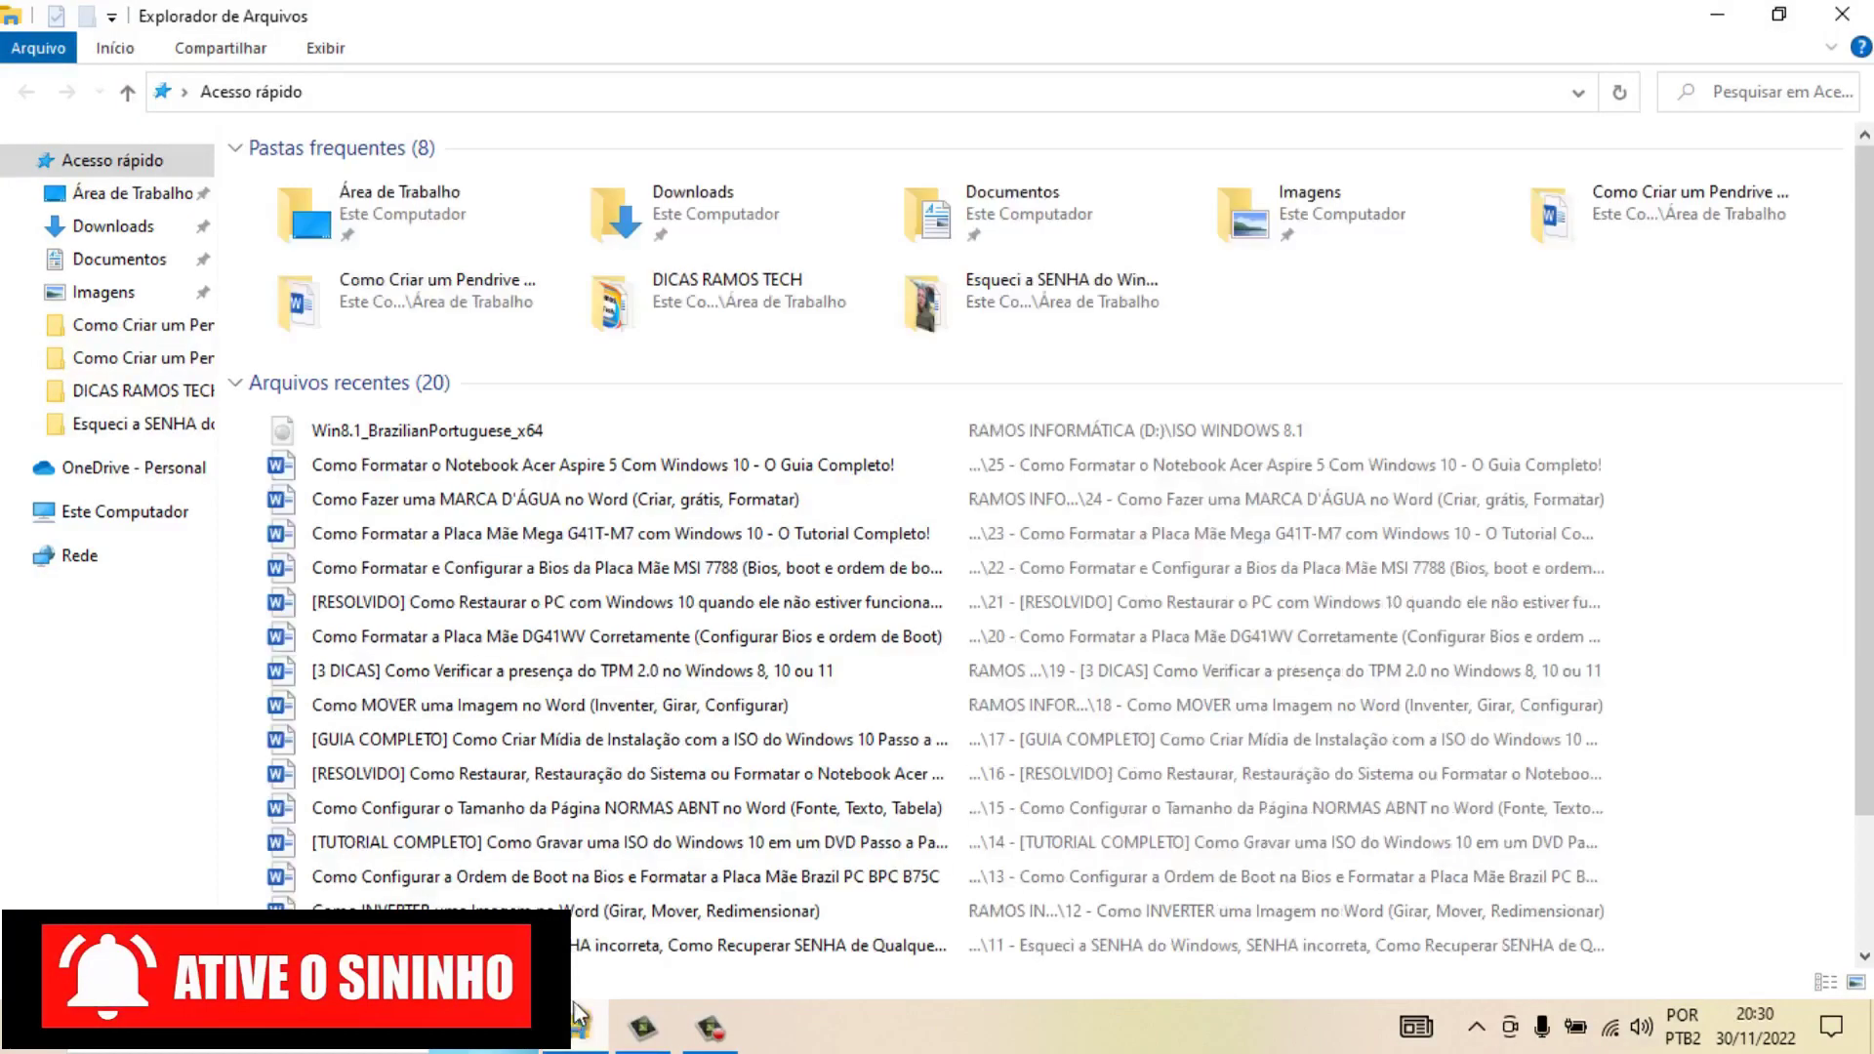
left_click(151, 514)
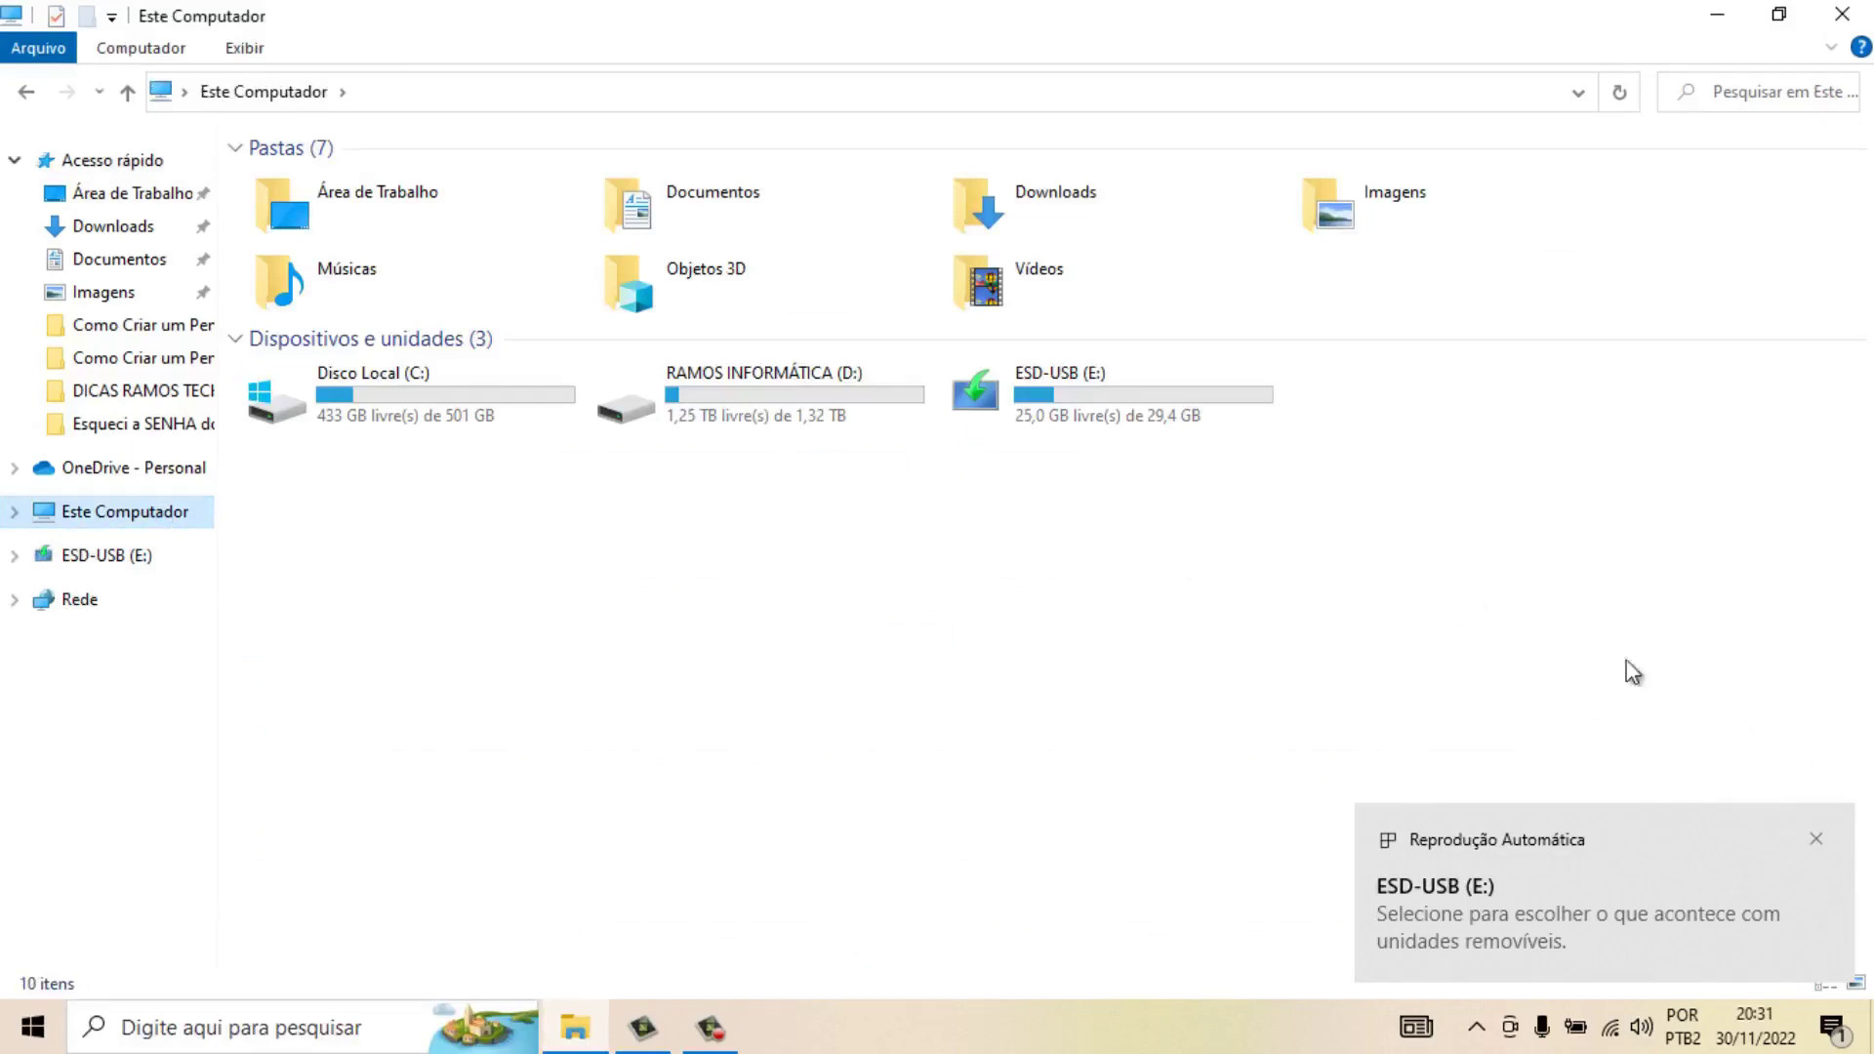
left_click(1818, 839)
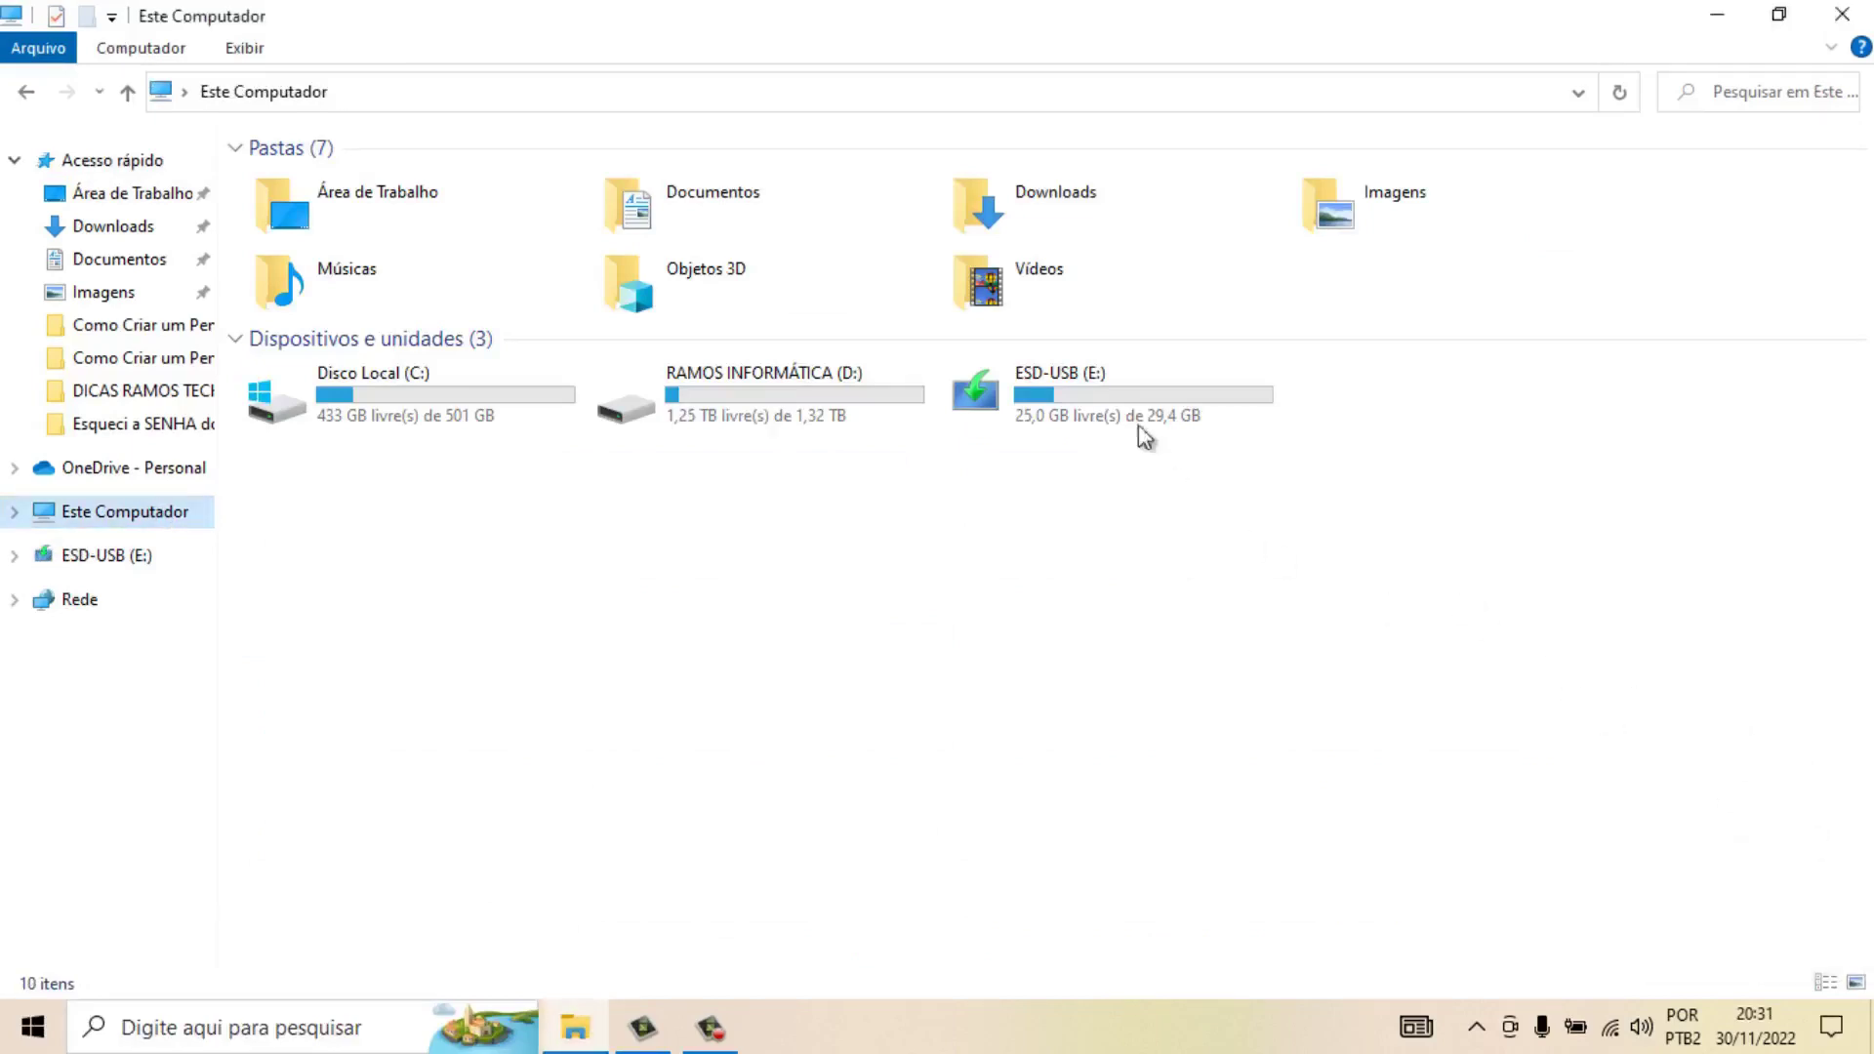
left_click(1075, 379)
left_click(1075, 379)
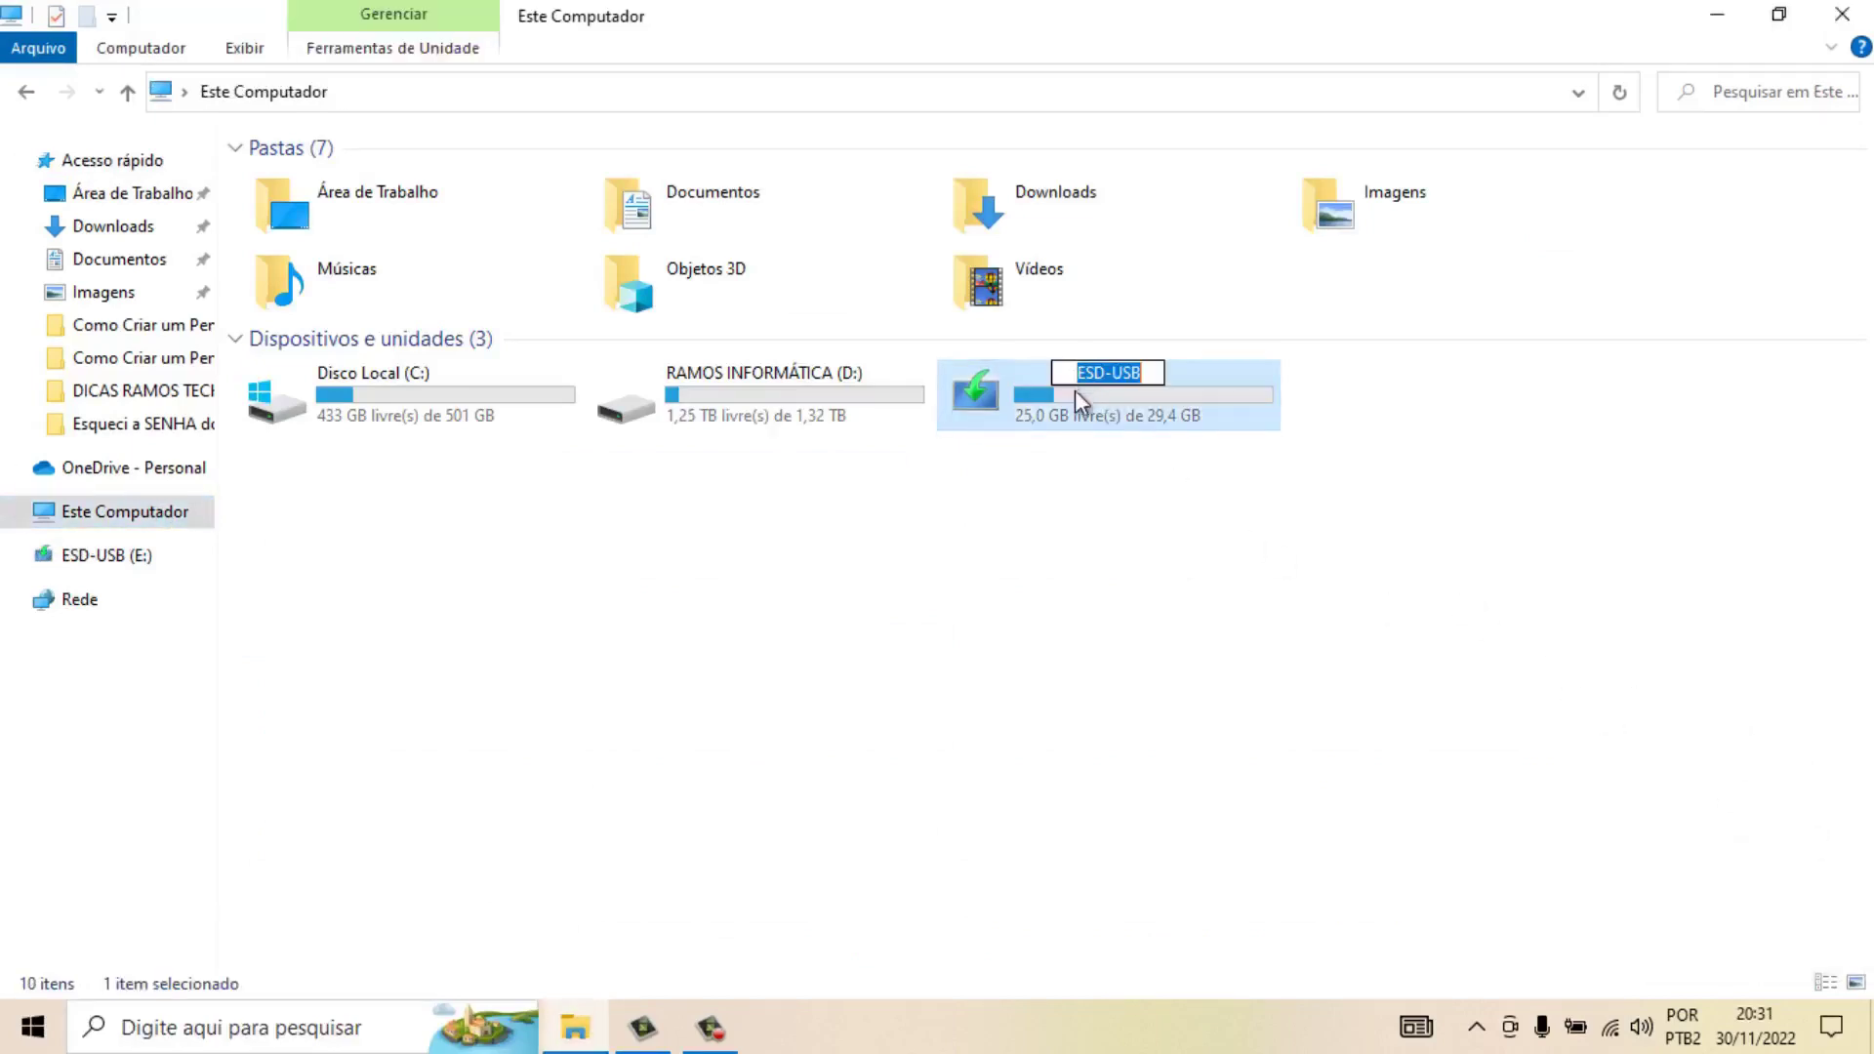
left_click(1074, 415)
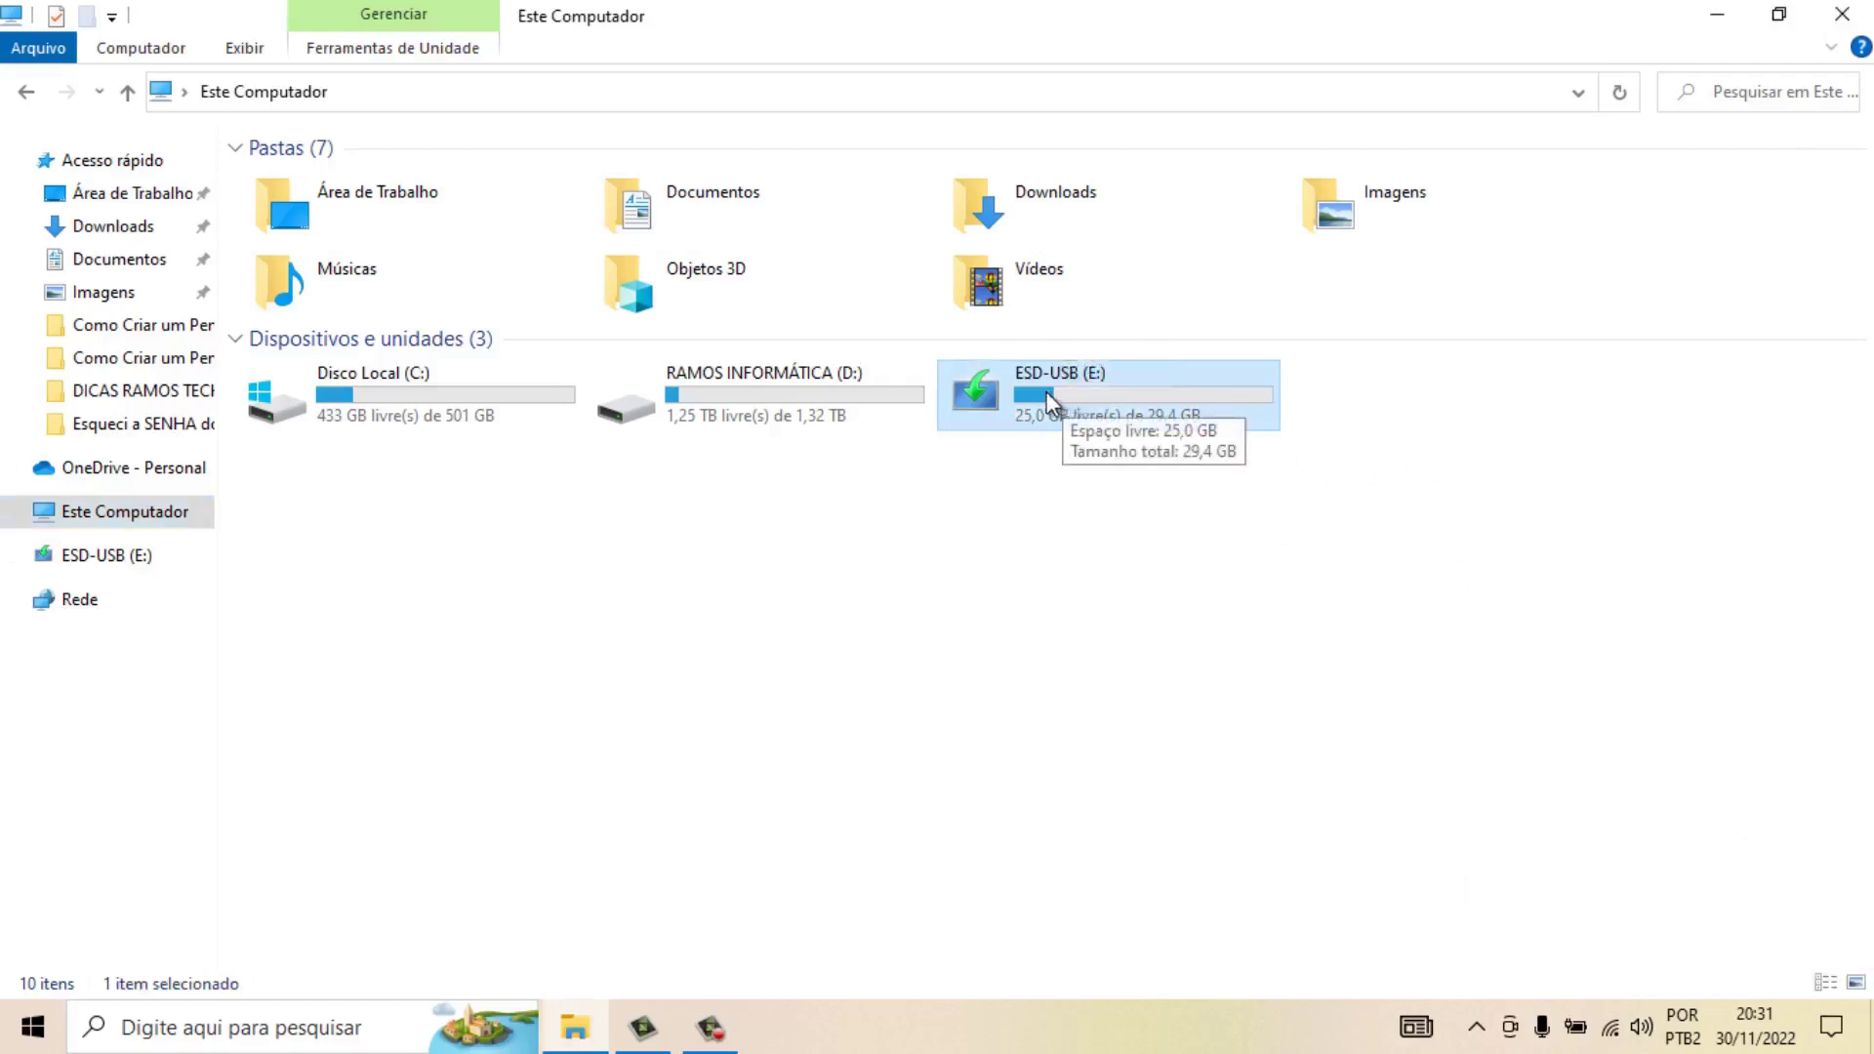
Quick-format the ESD-USB (E:) drive as FAT32 with 16-kilobyte allocation units and the volume label ESD-USB
right_click(1047, 393)
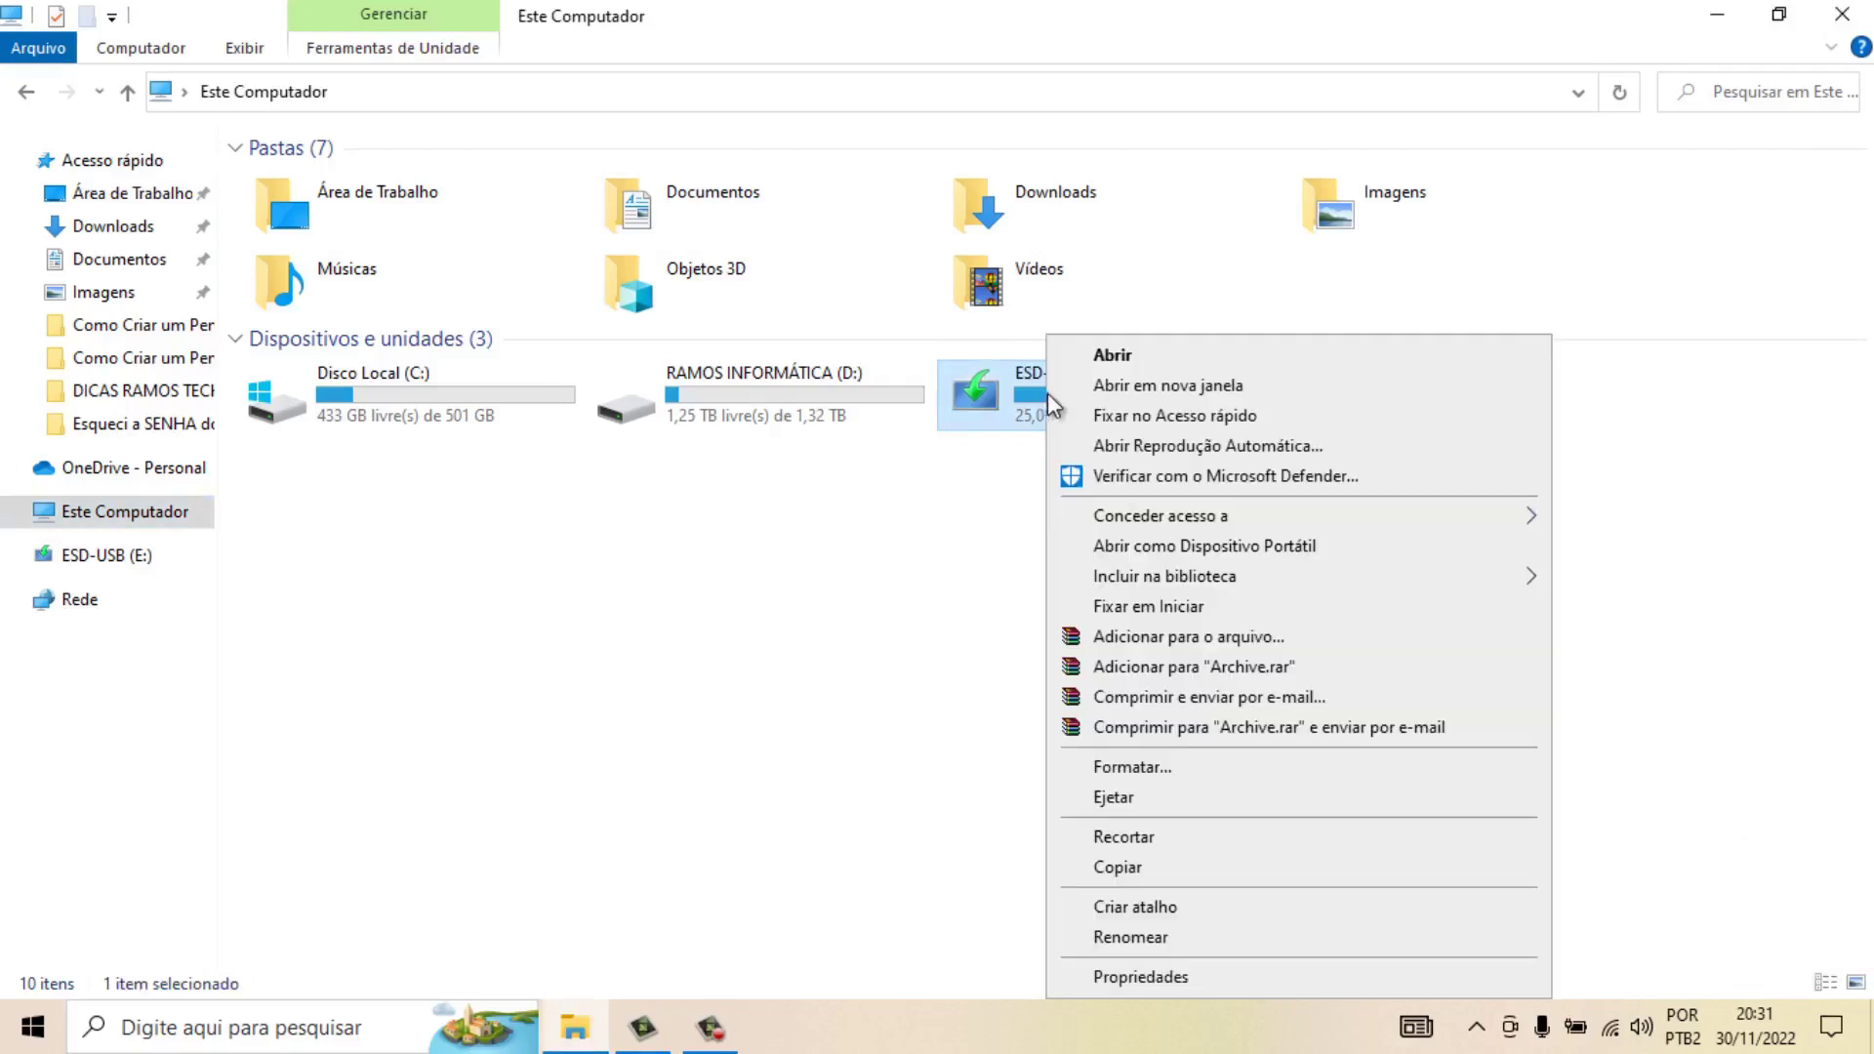
left_click(1141, 768)
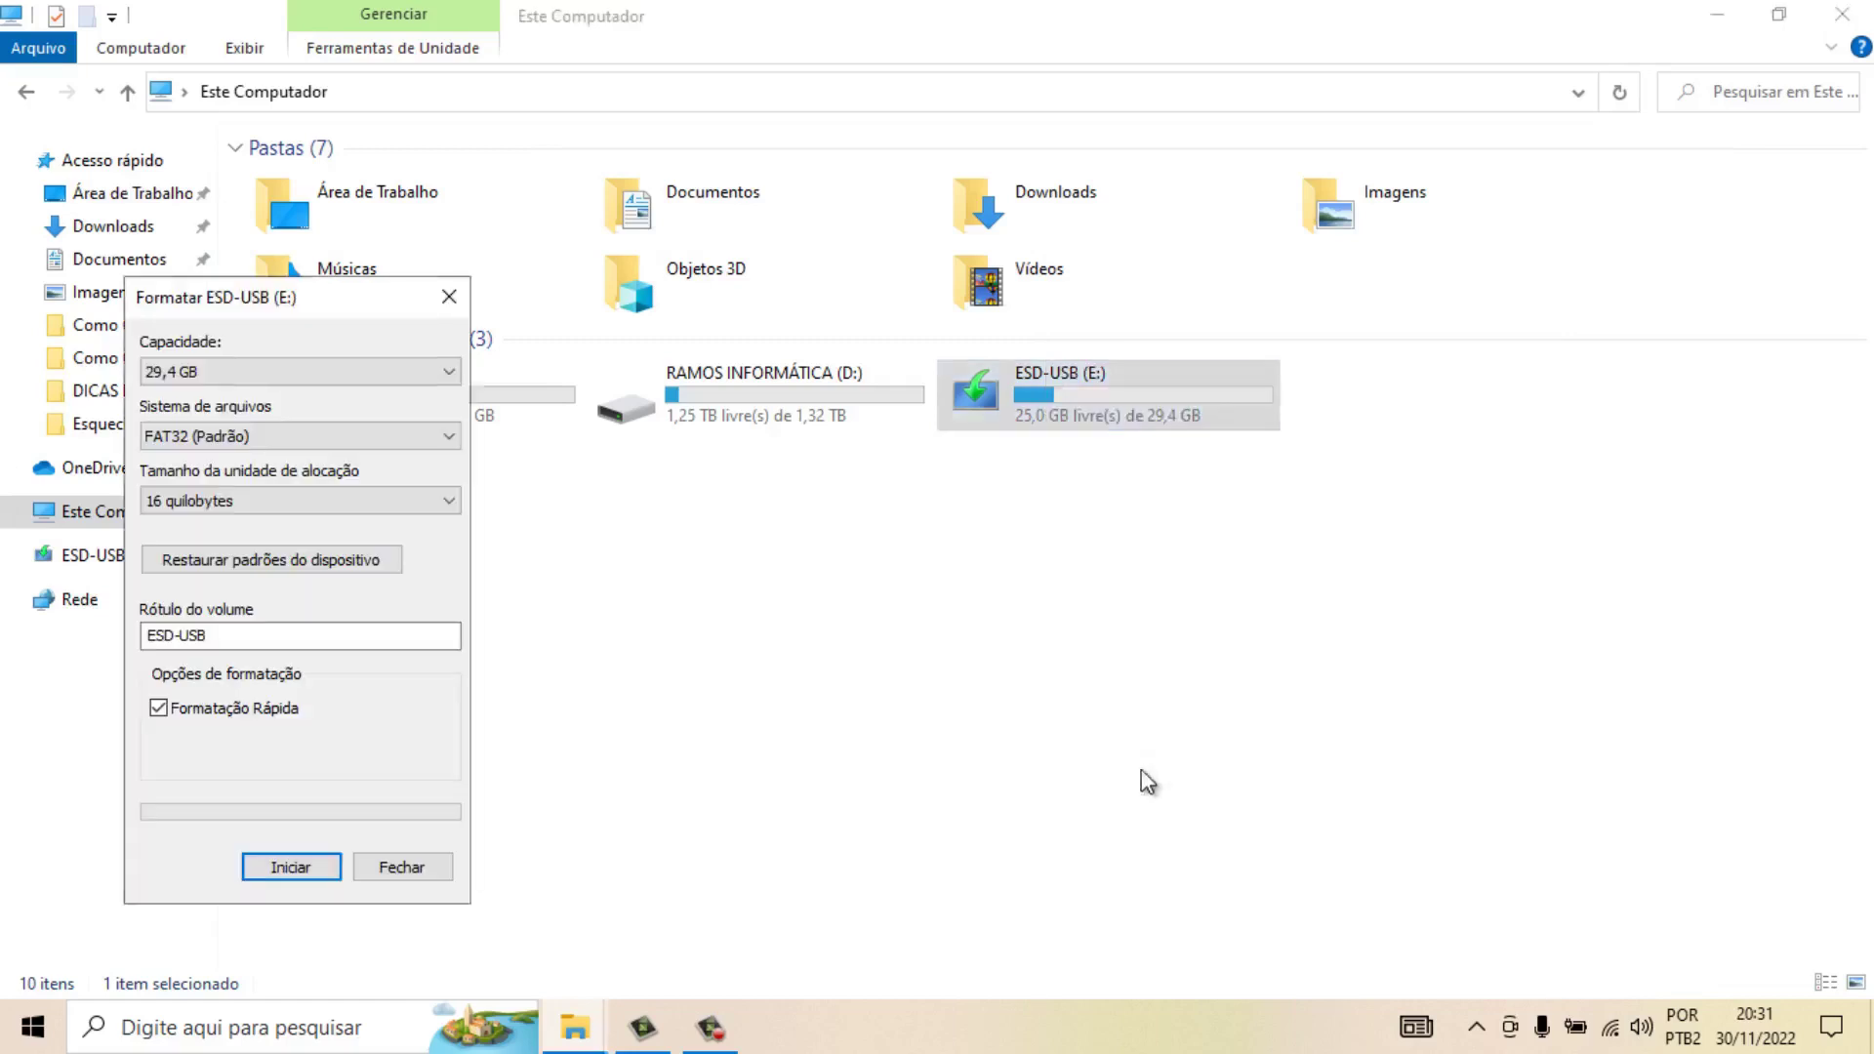
left_click_drag(309, 311, 570, 257)
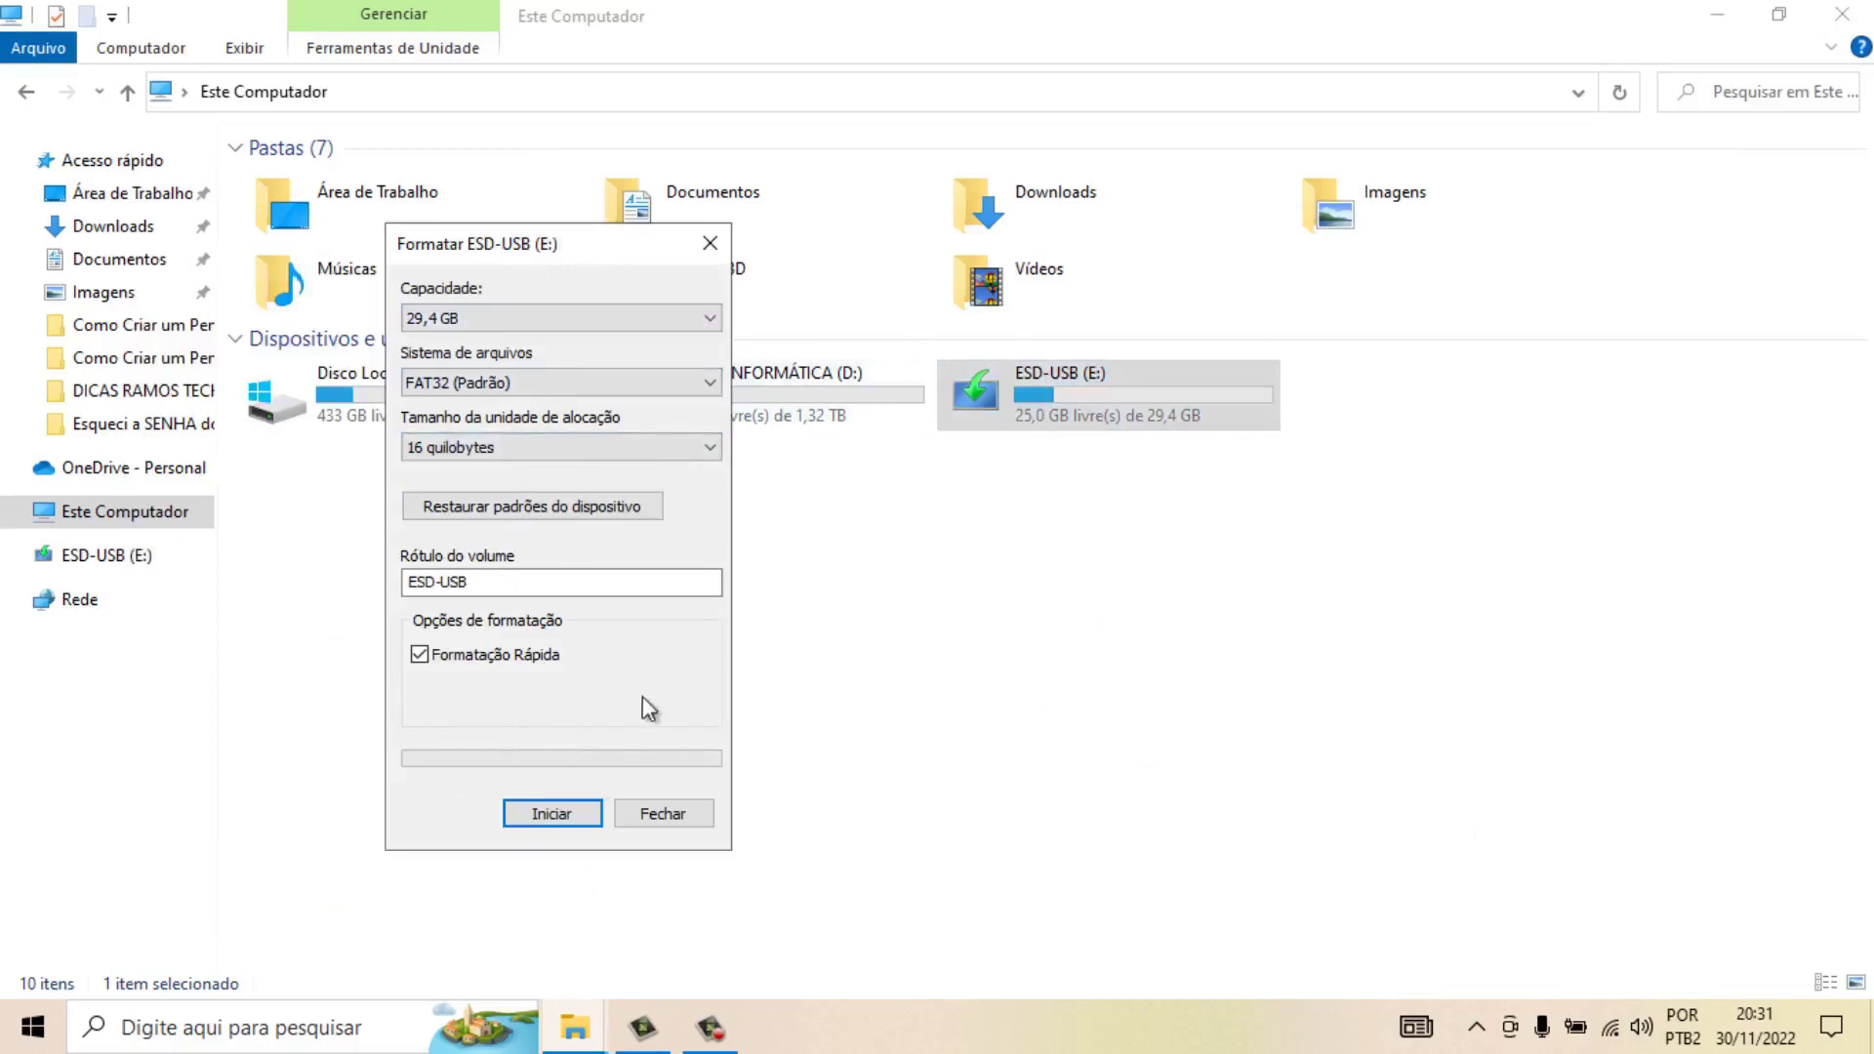
left_click(574, 822)
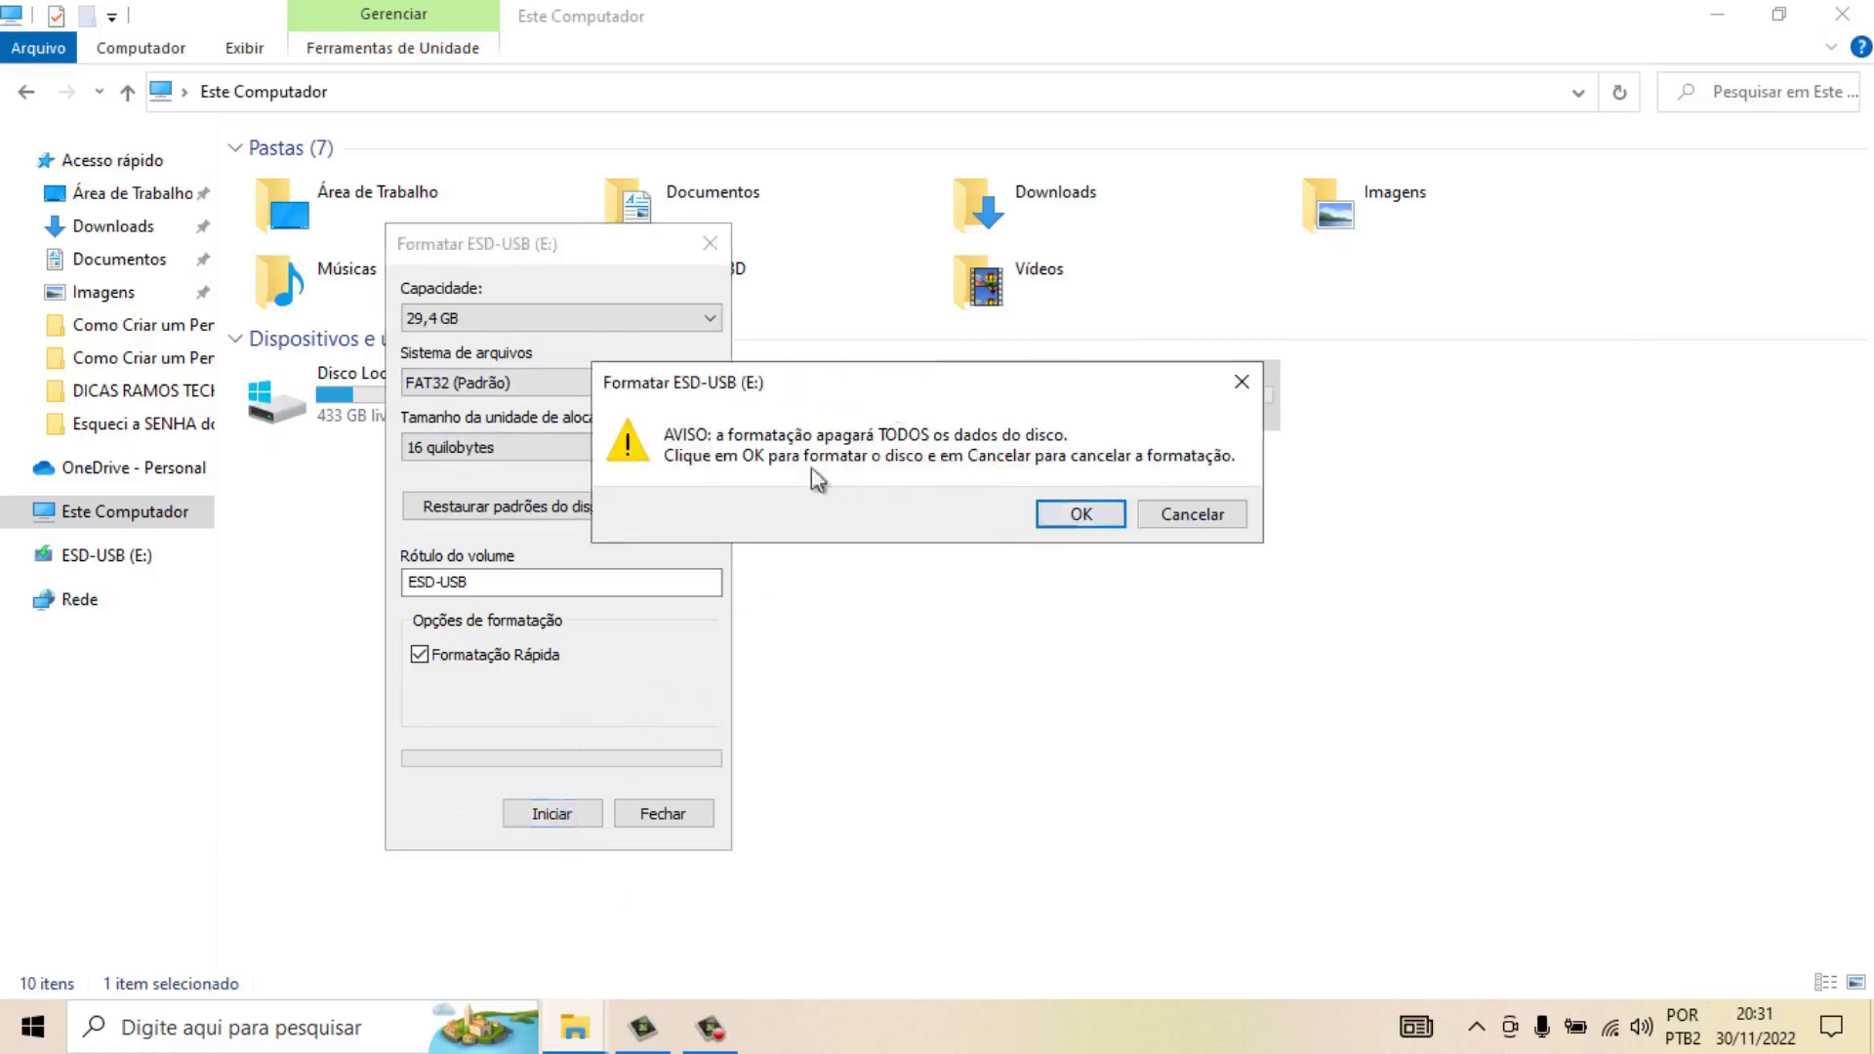
left_click(1106, 530)
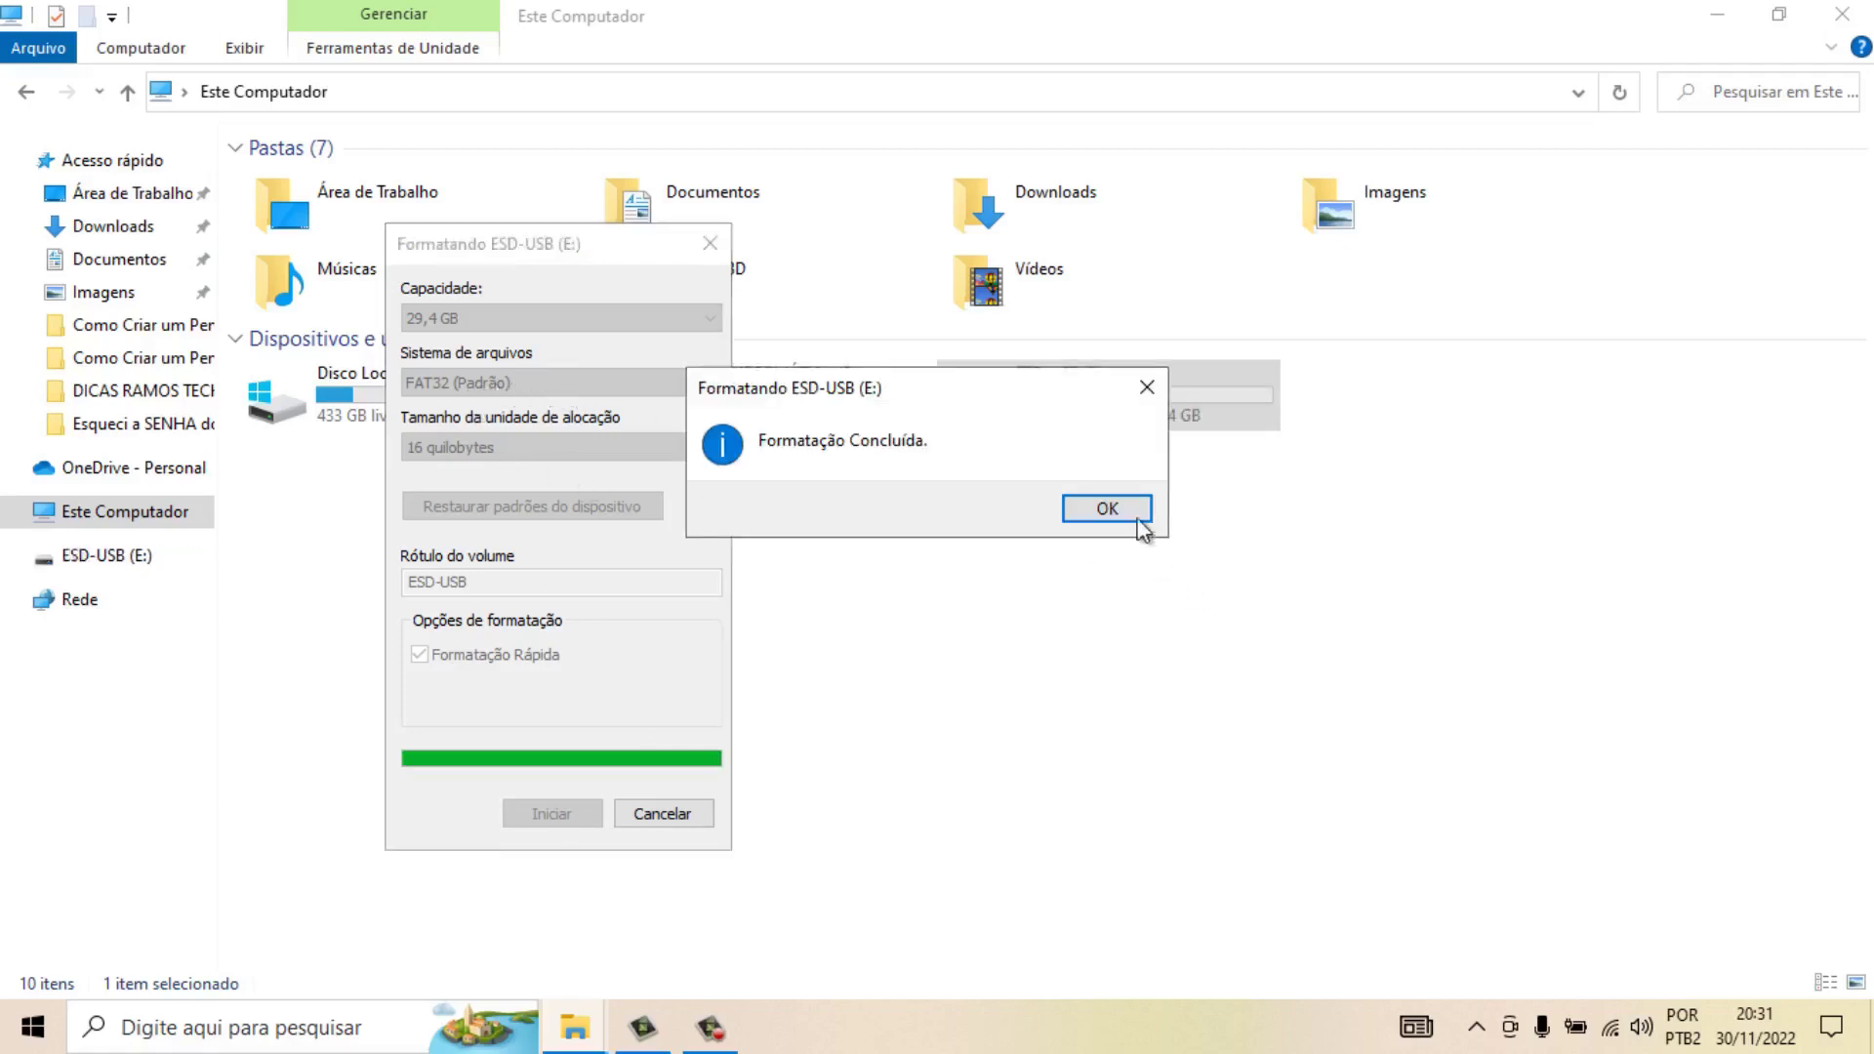
left_click(1139, 521)
left_click(646, 814)
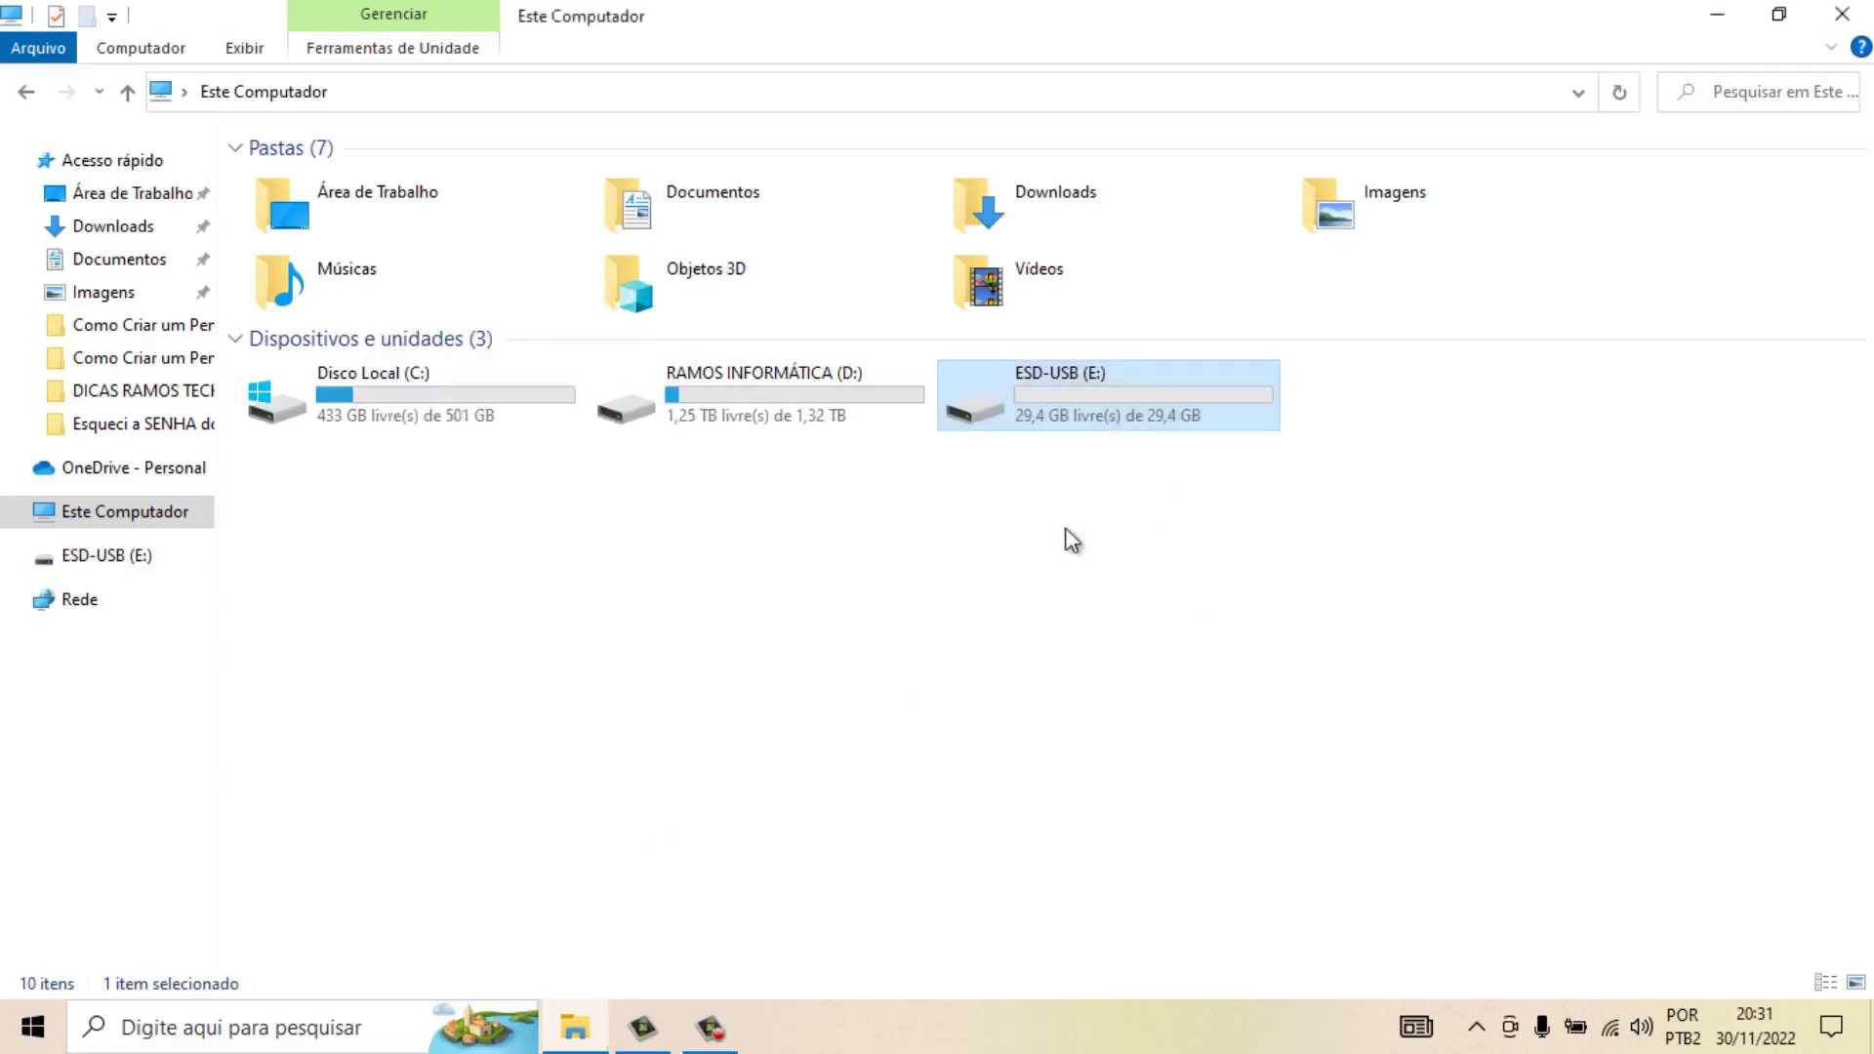
Check the contents of the formatted ESD-USB (E:) drive, compare it with drives C: and D:, and close File Explorer
double_click(1074, 426)
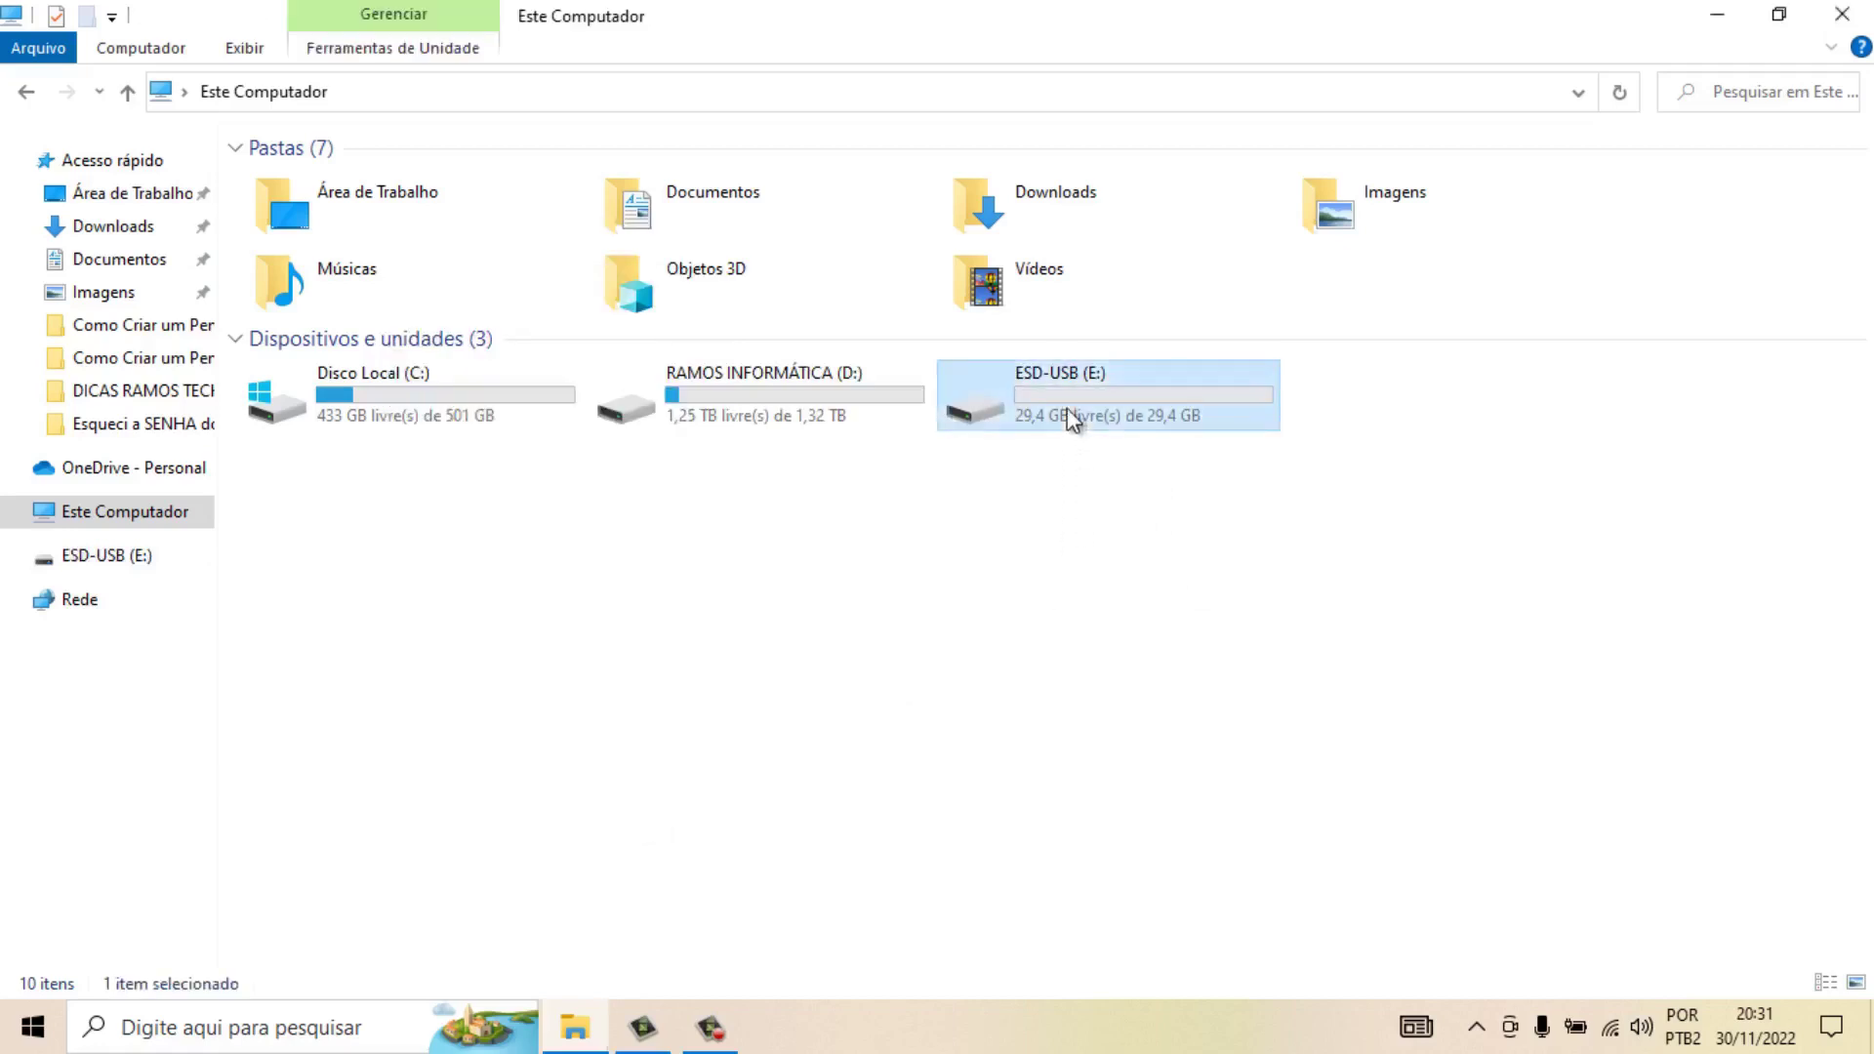
left_click(26, 92)
left_click(439, 408)
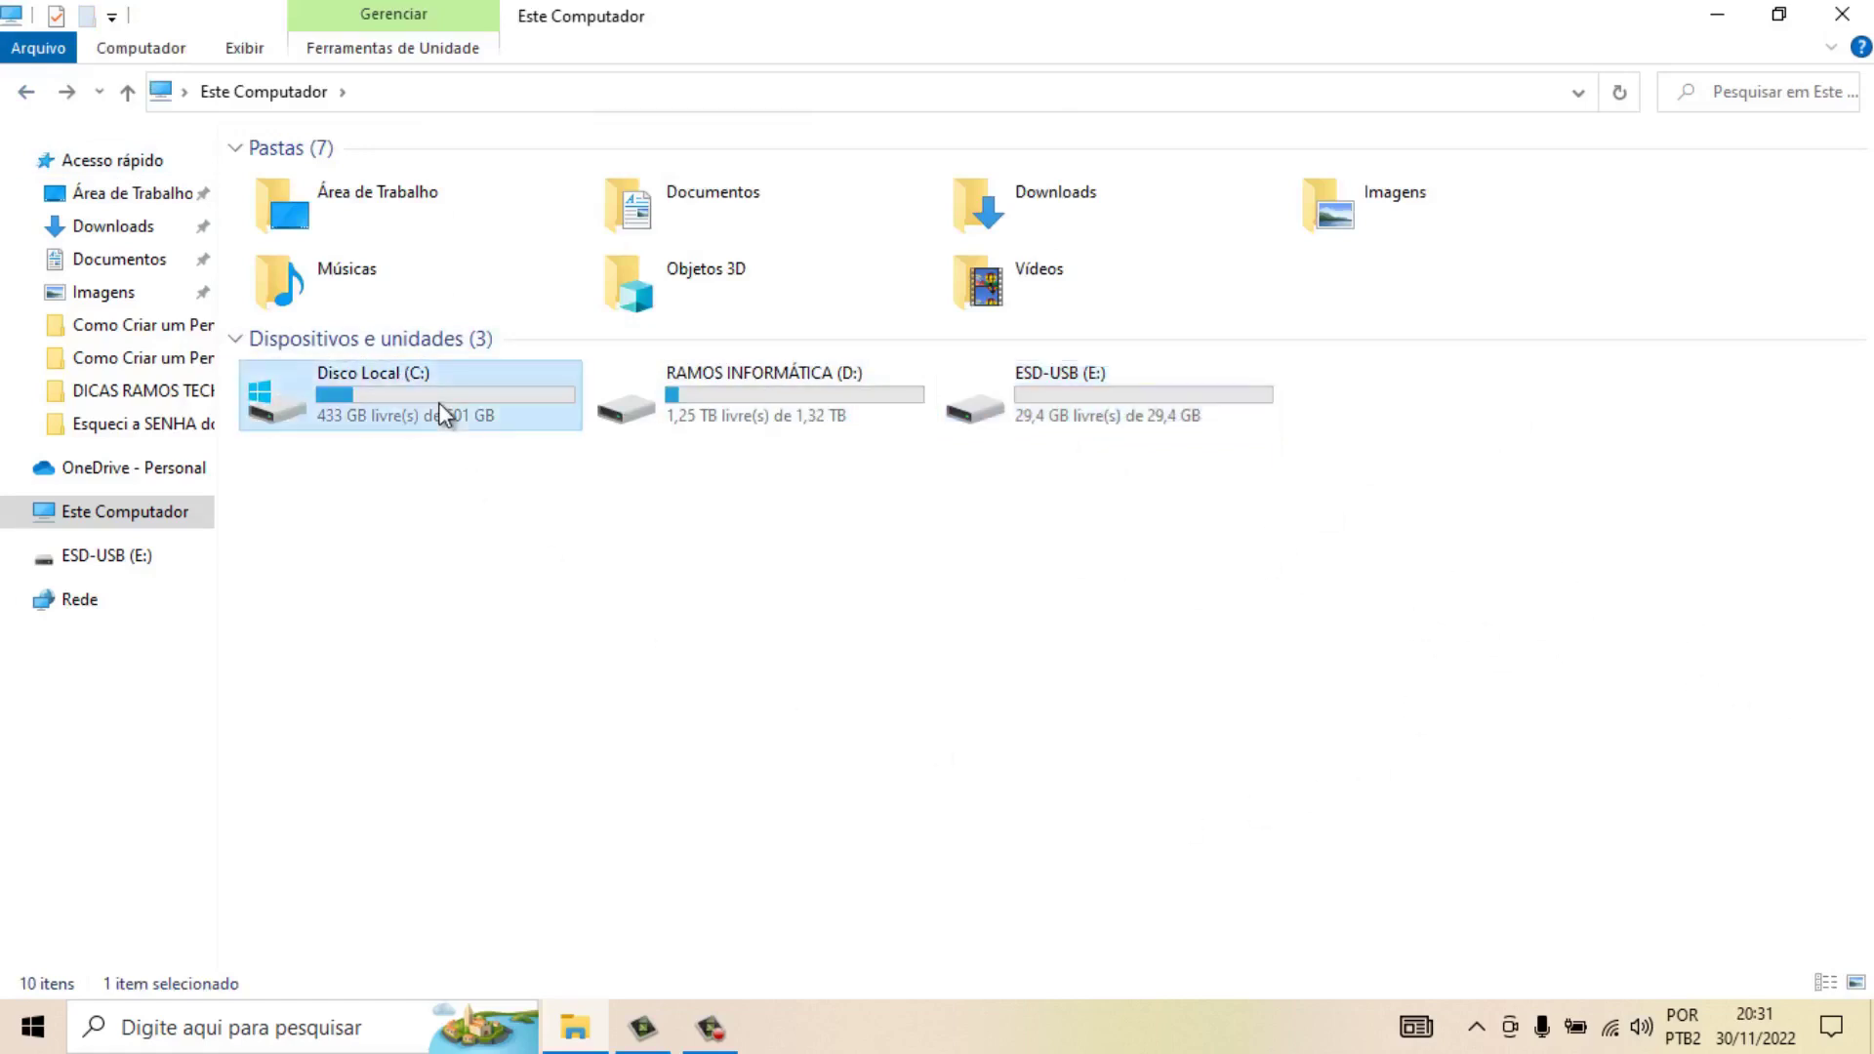
left_click(798, 391)
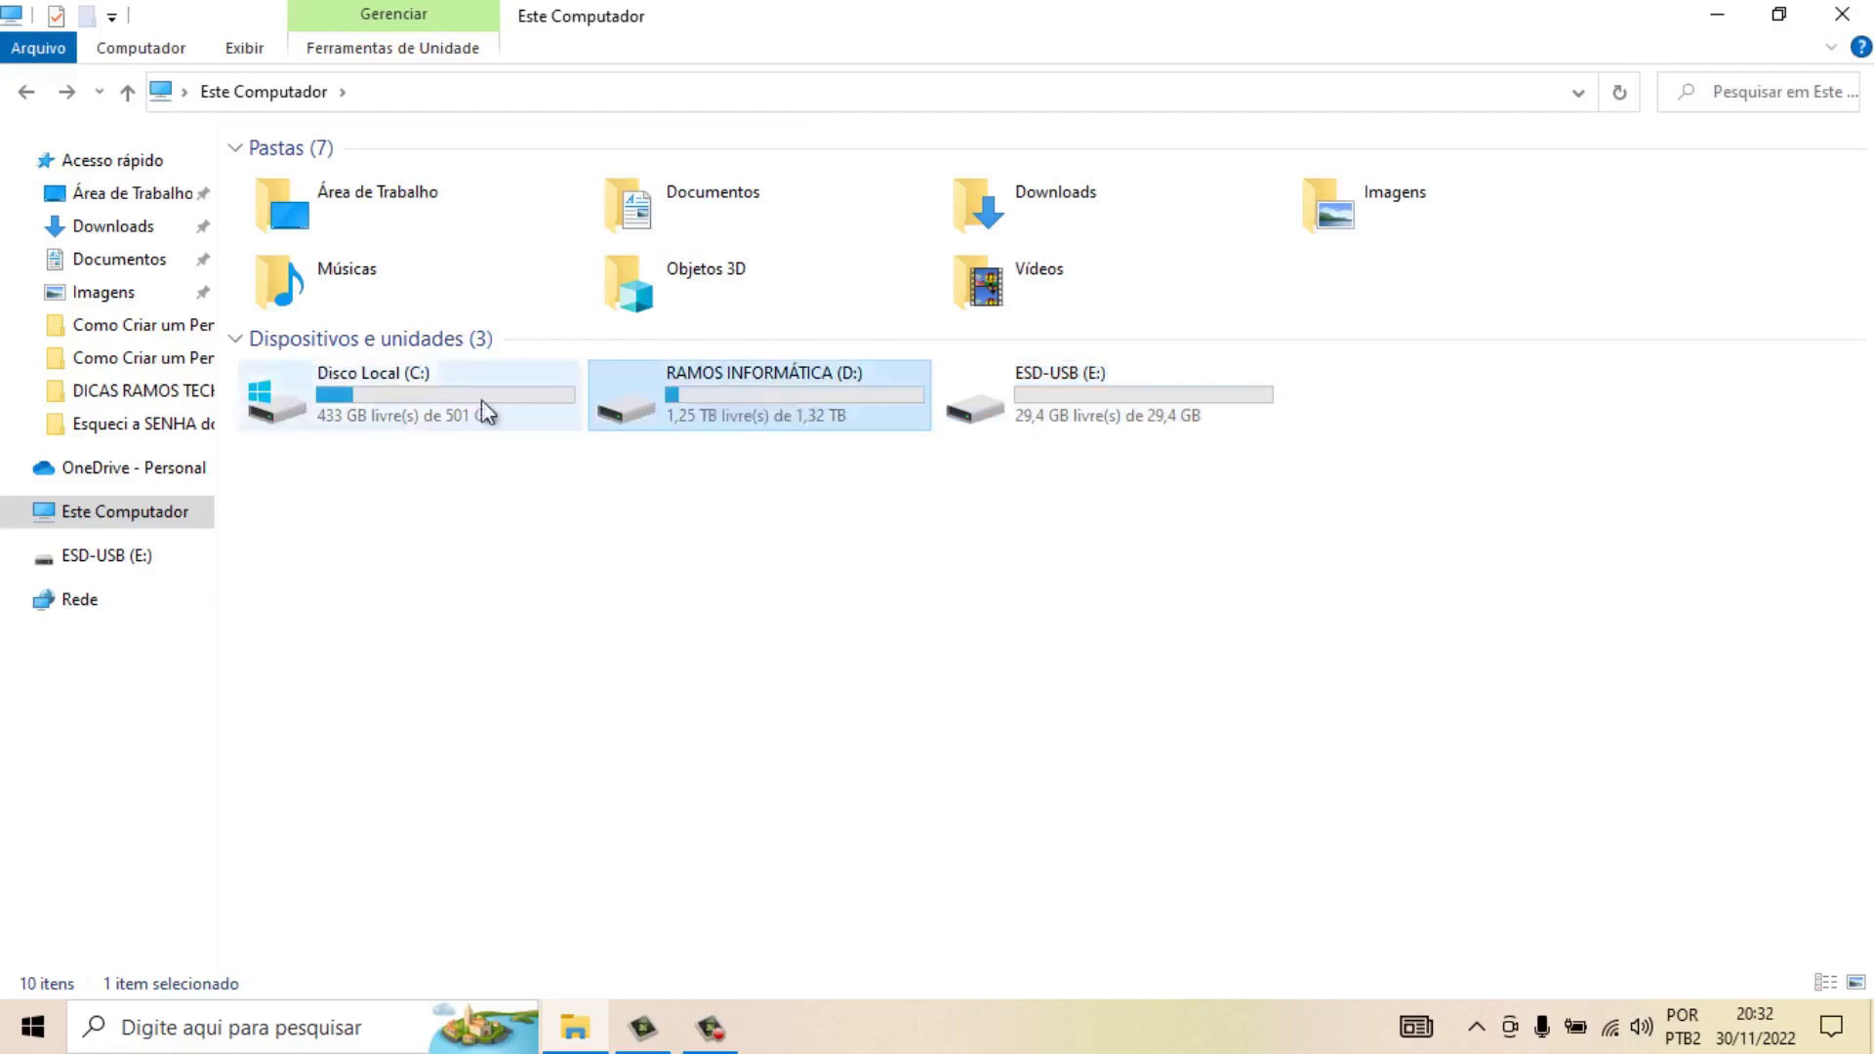
left_click(1105, 391)
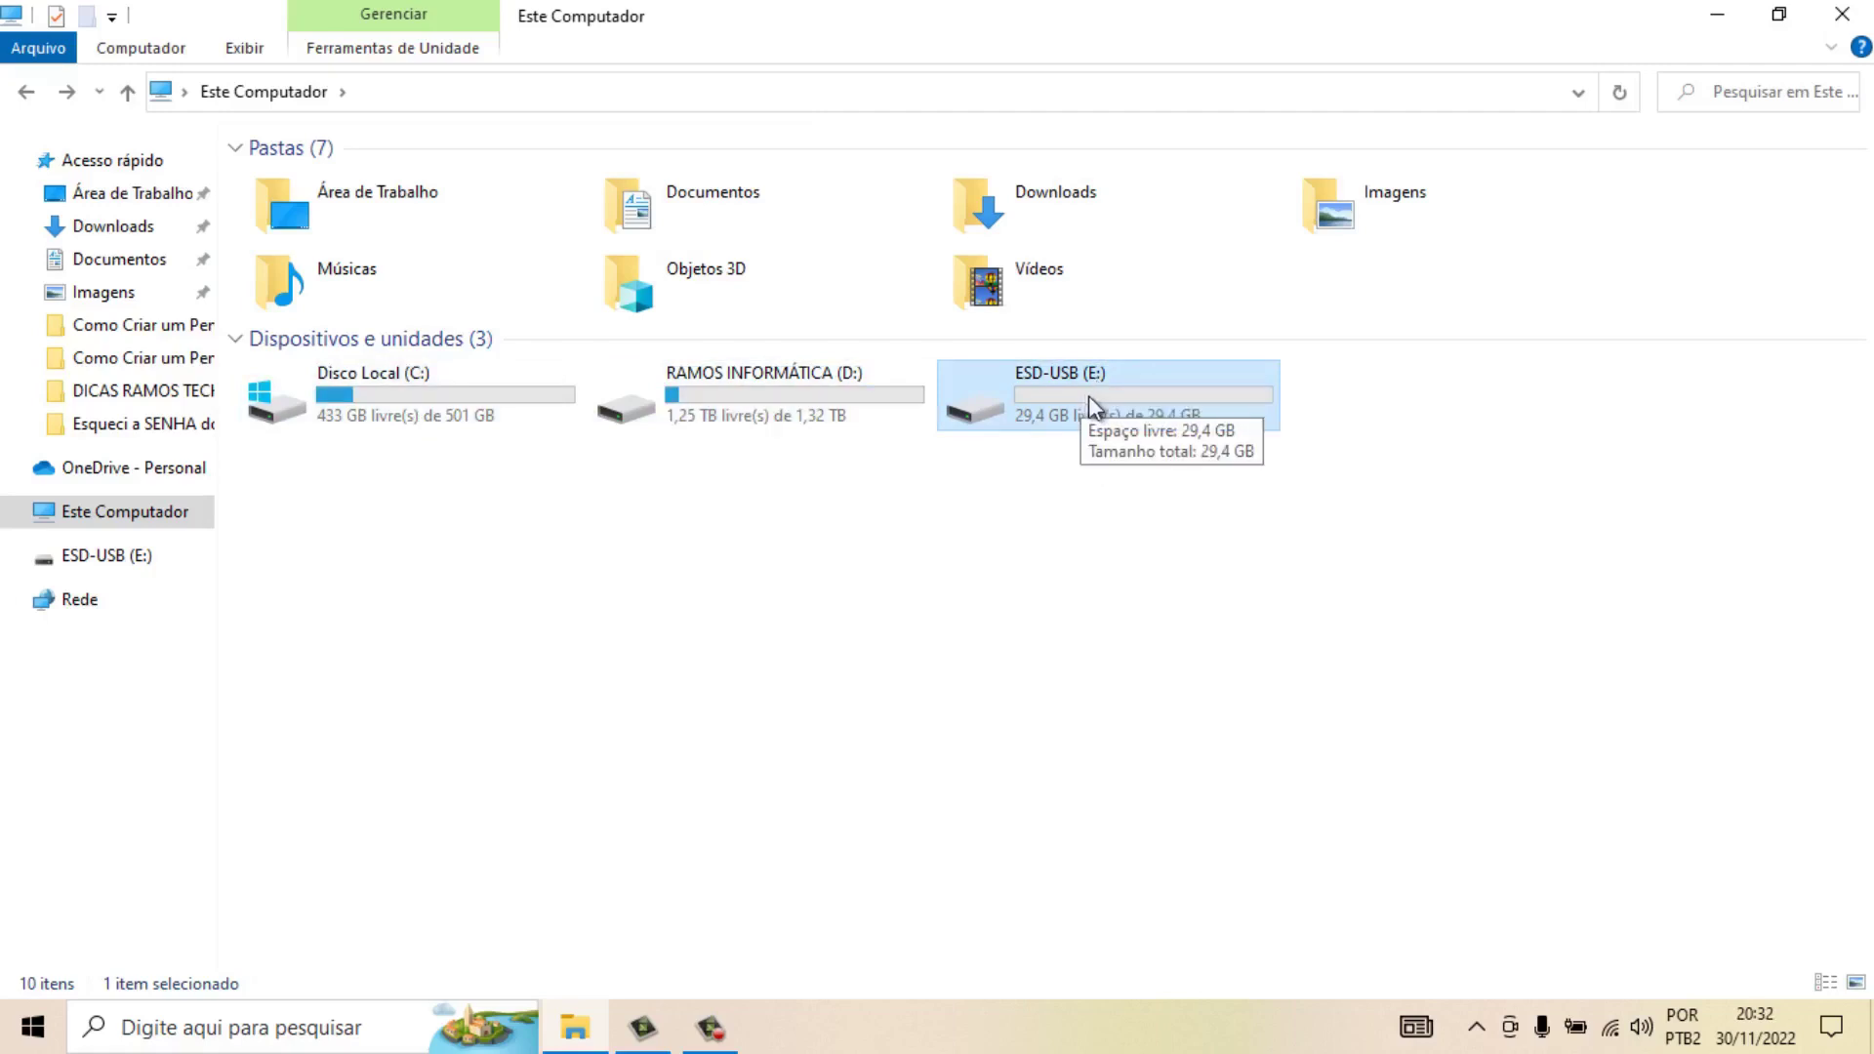
left_click(1843, 26)
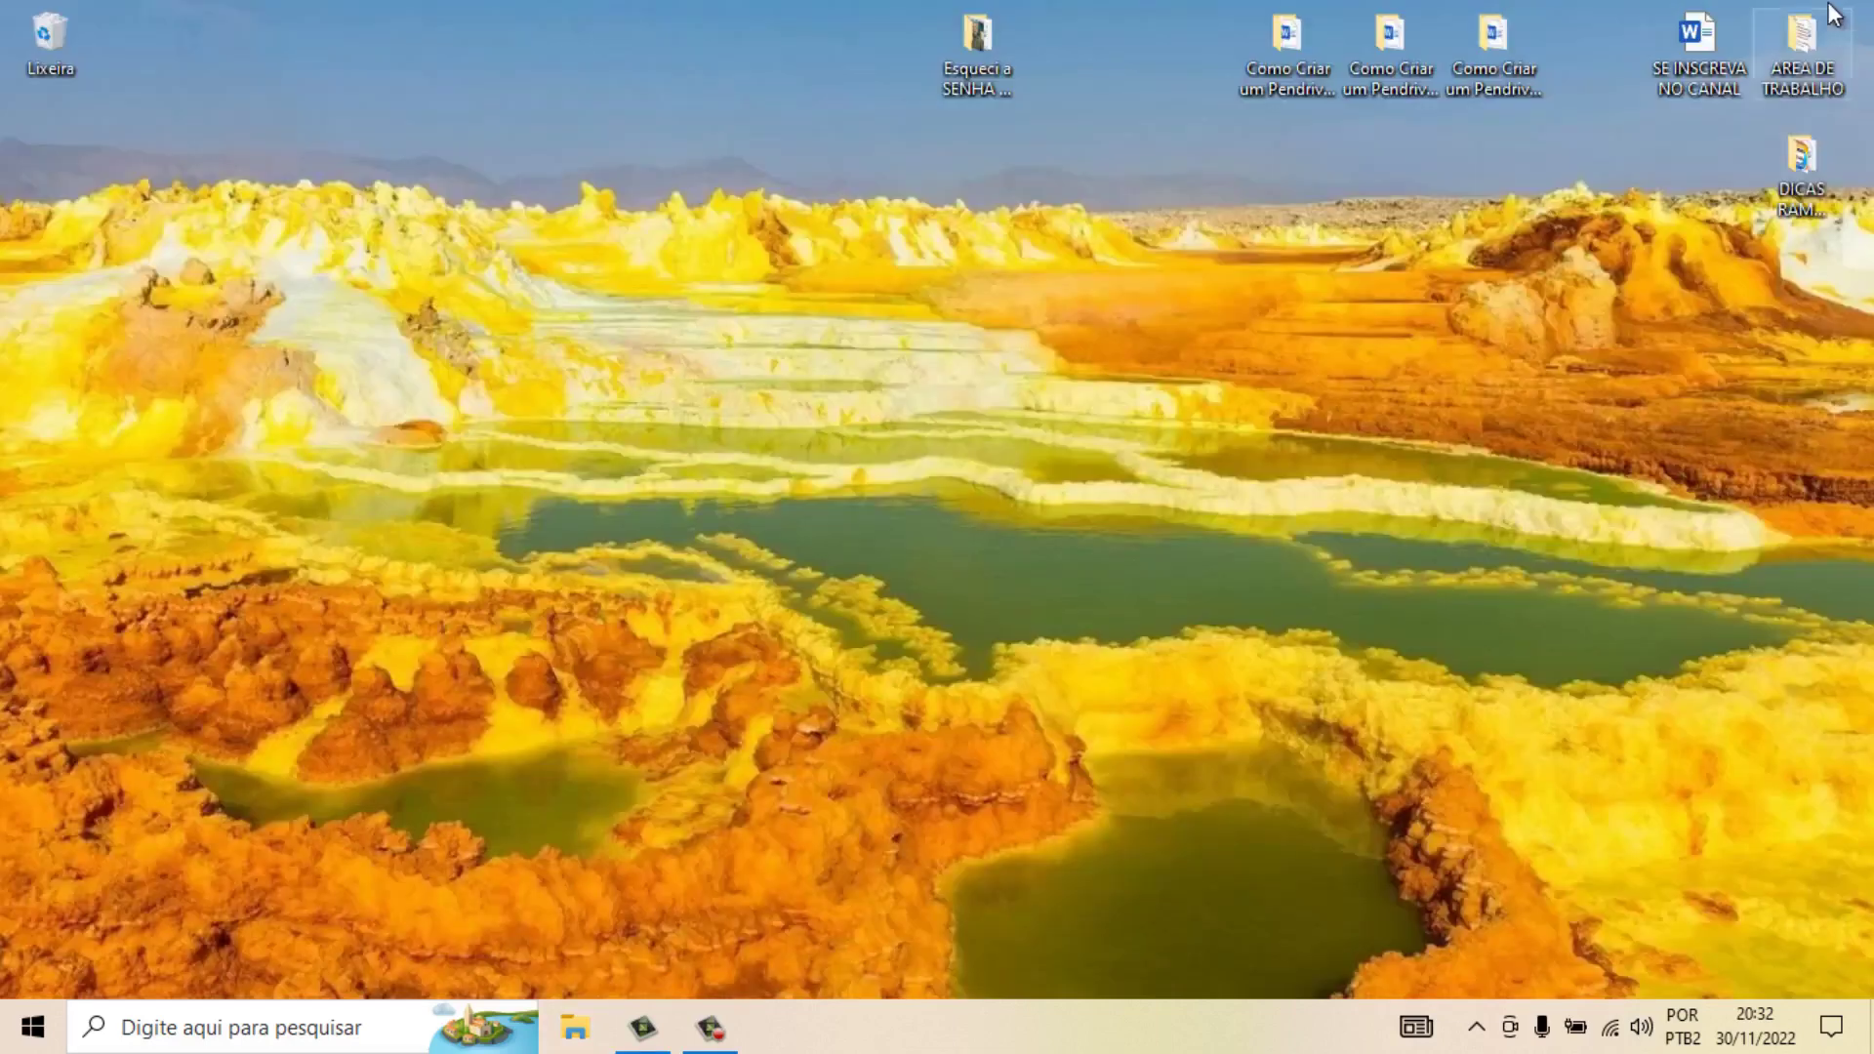
Search Google in Chrome for "download do software - microsoft" and open Microsoft's Brazilian Portuguese software download page
left_click(33, 1041)
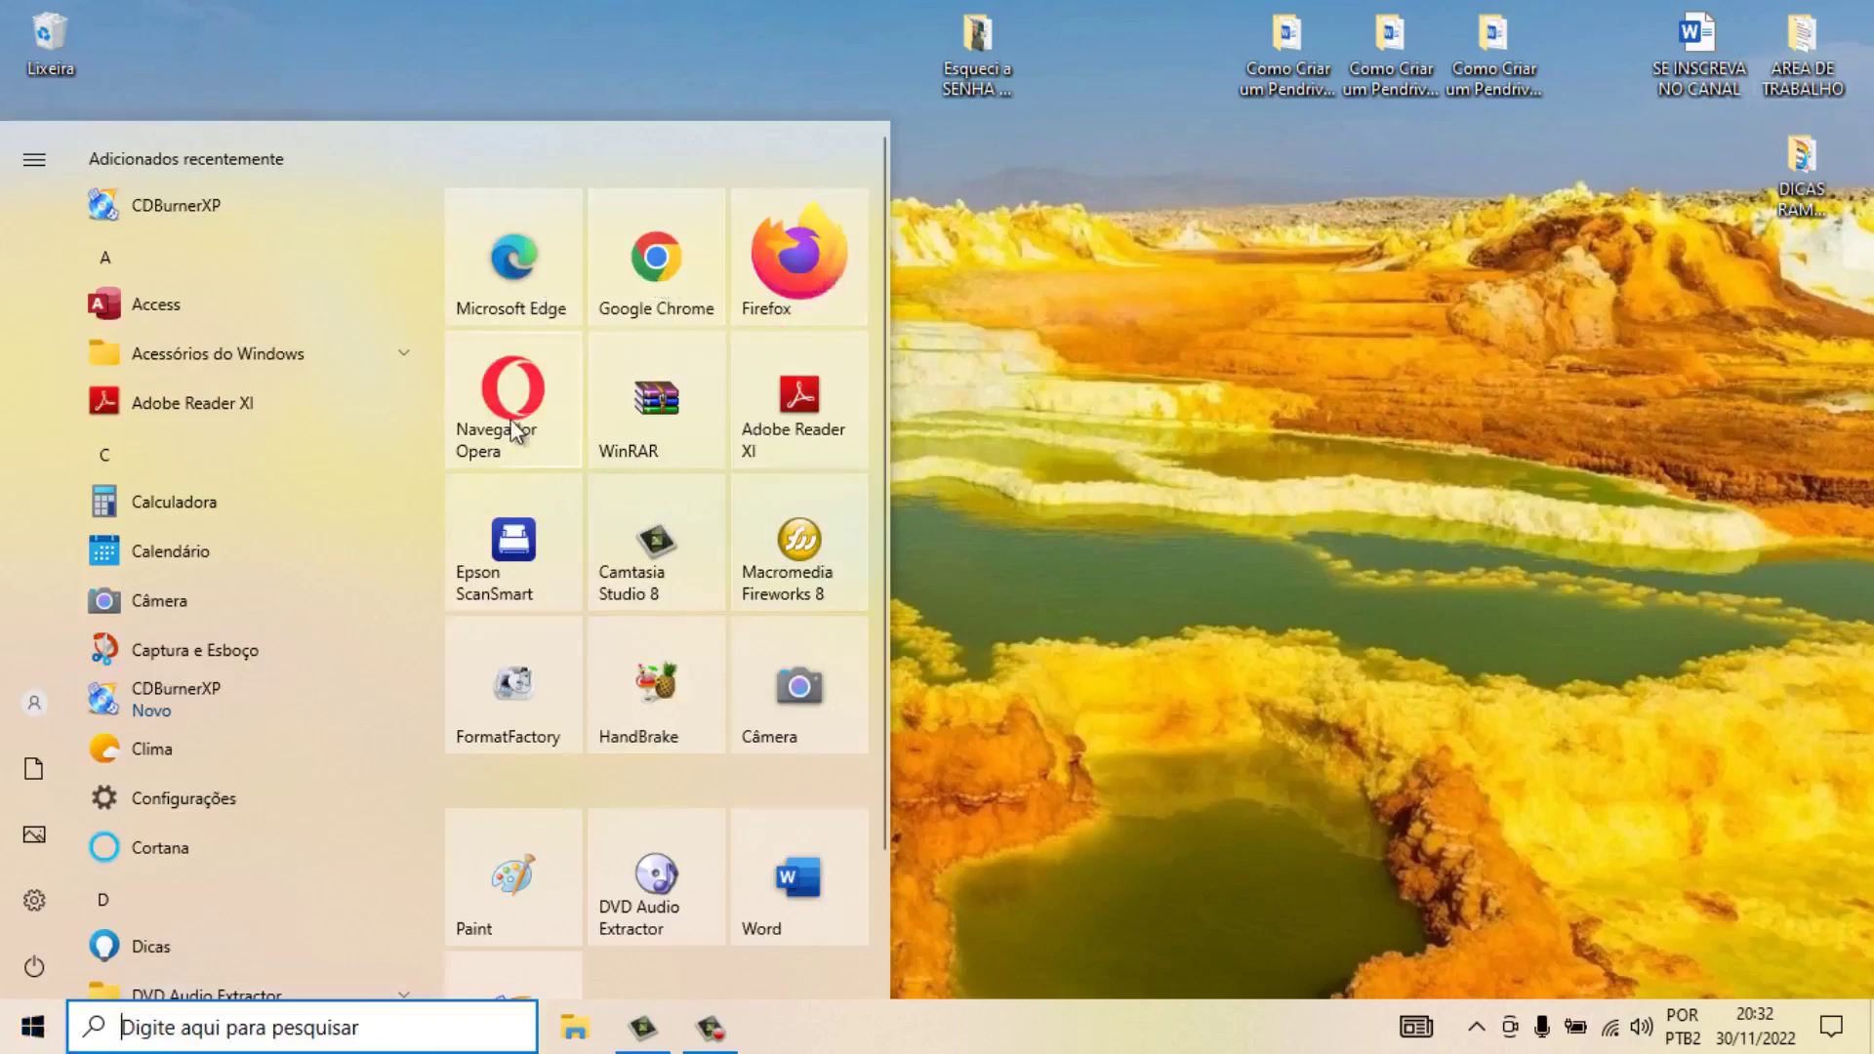
left_click(671, 273)
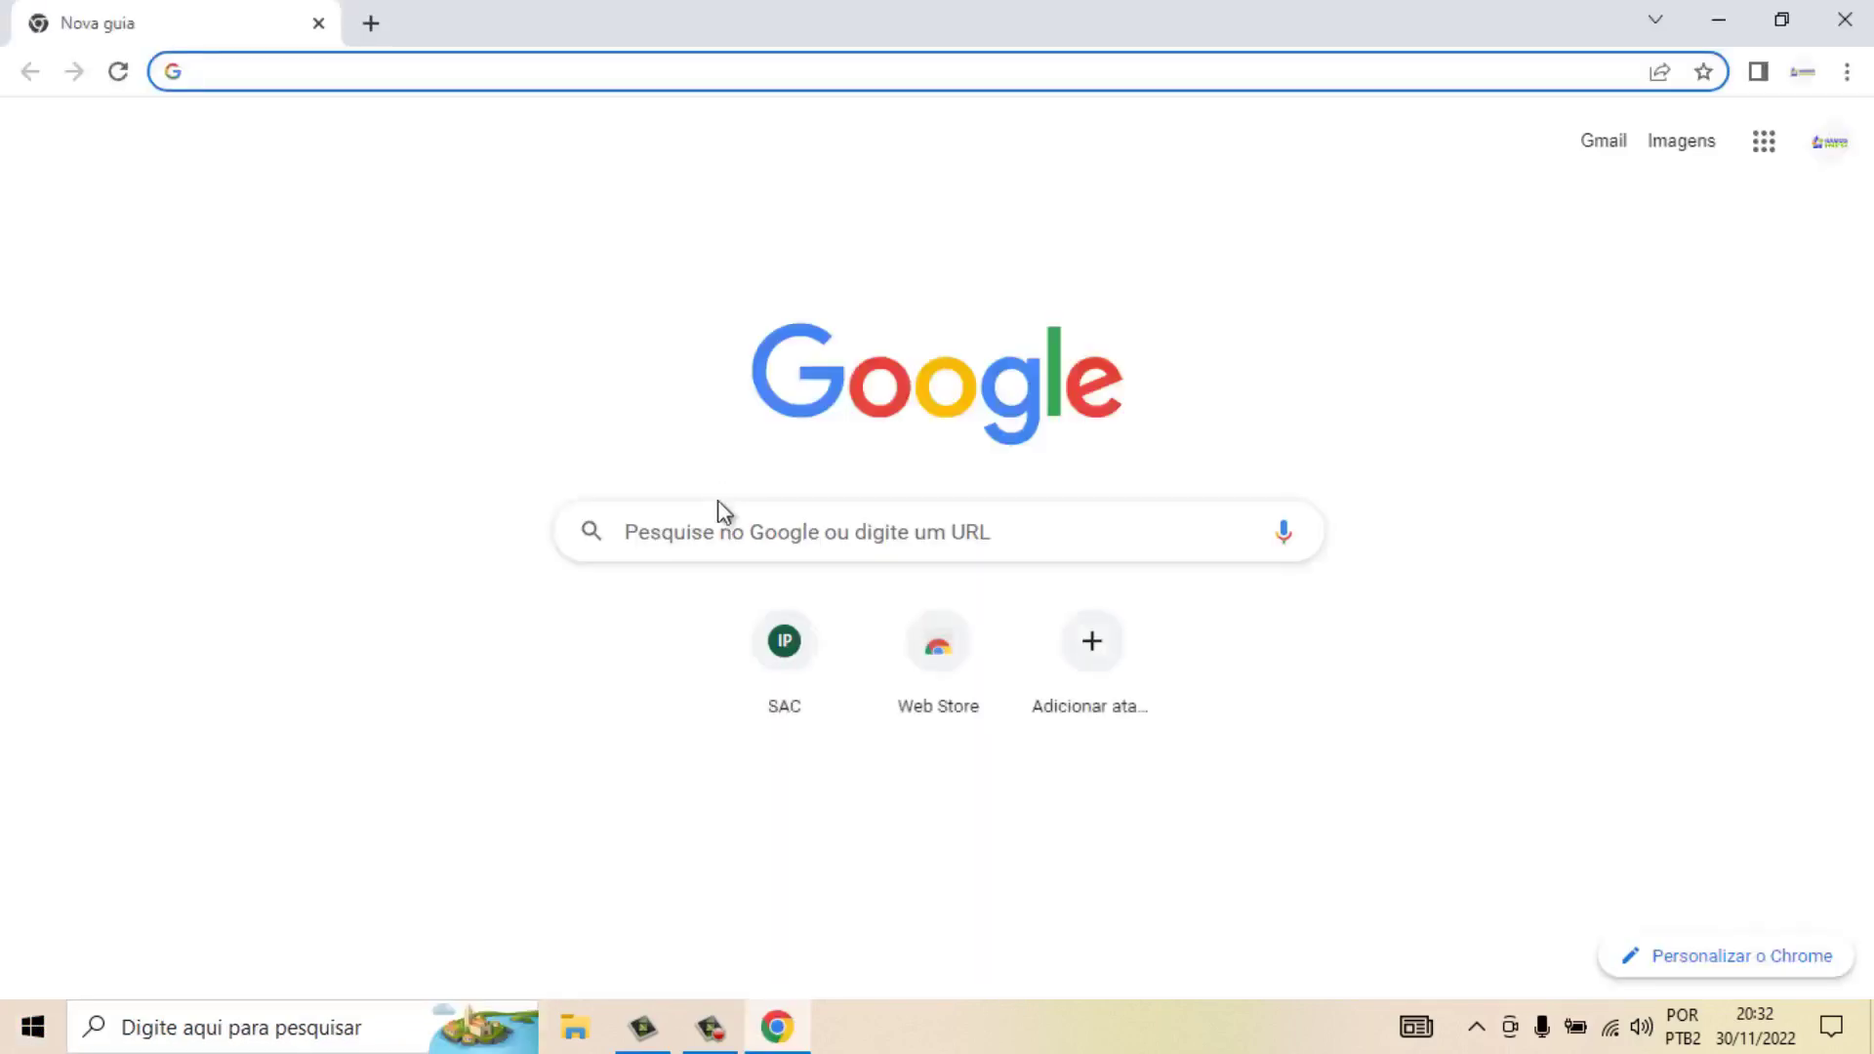
left_click(725, 519)
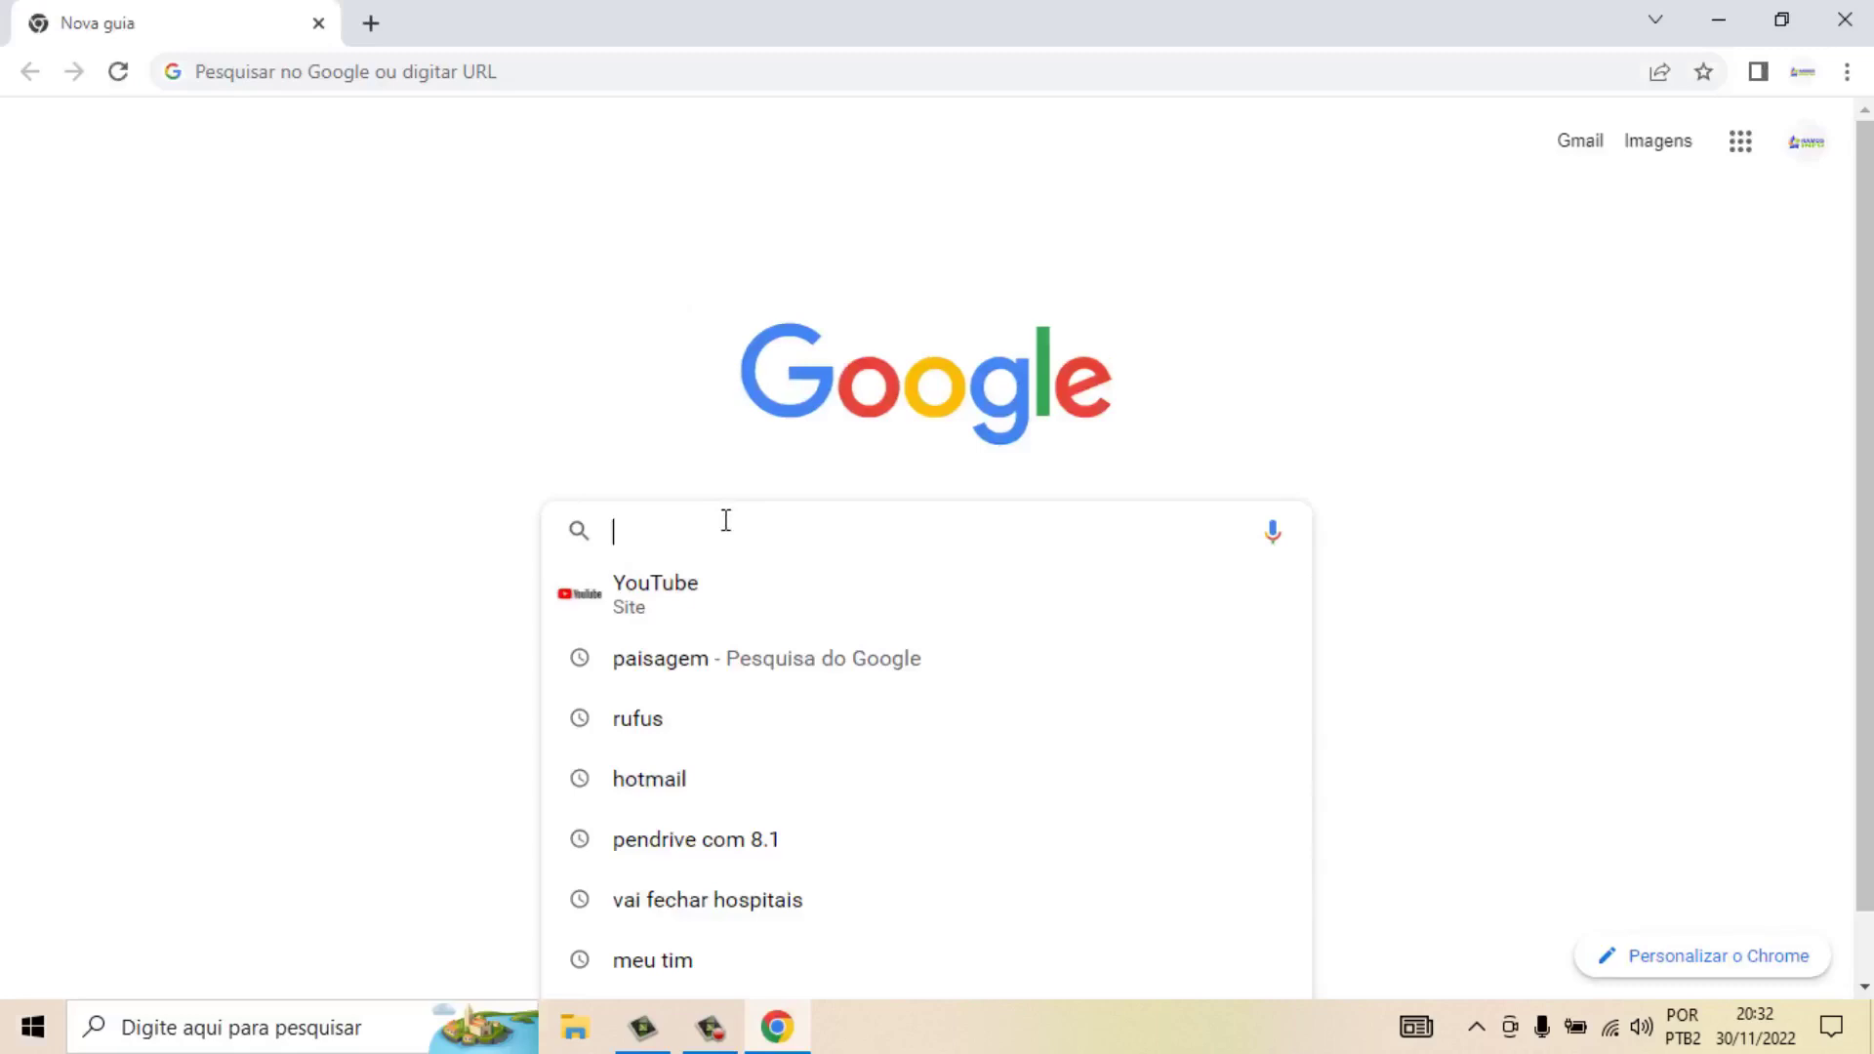
type("downlo")
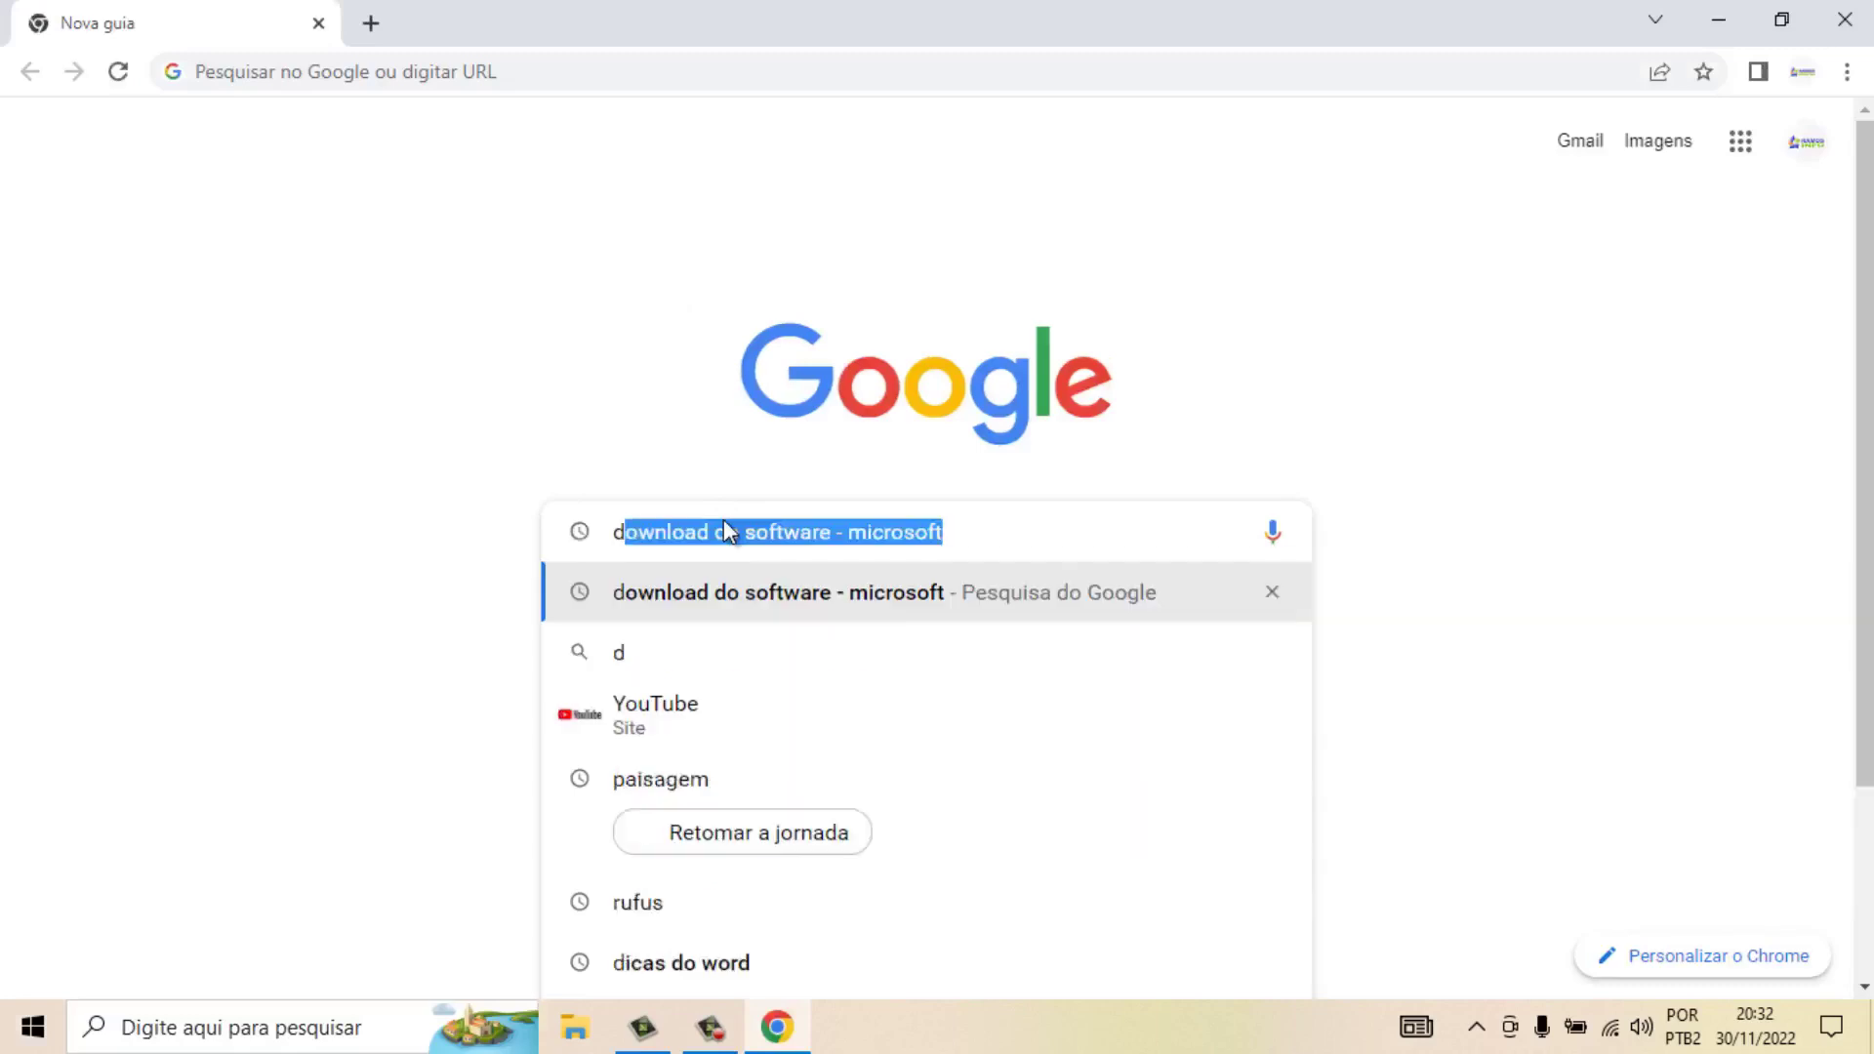
type("a")
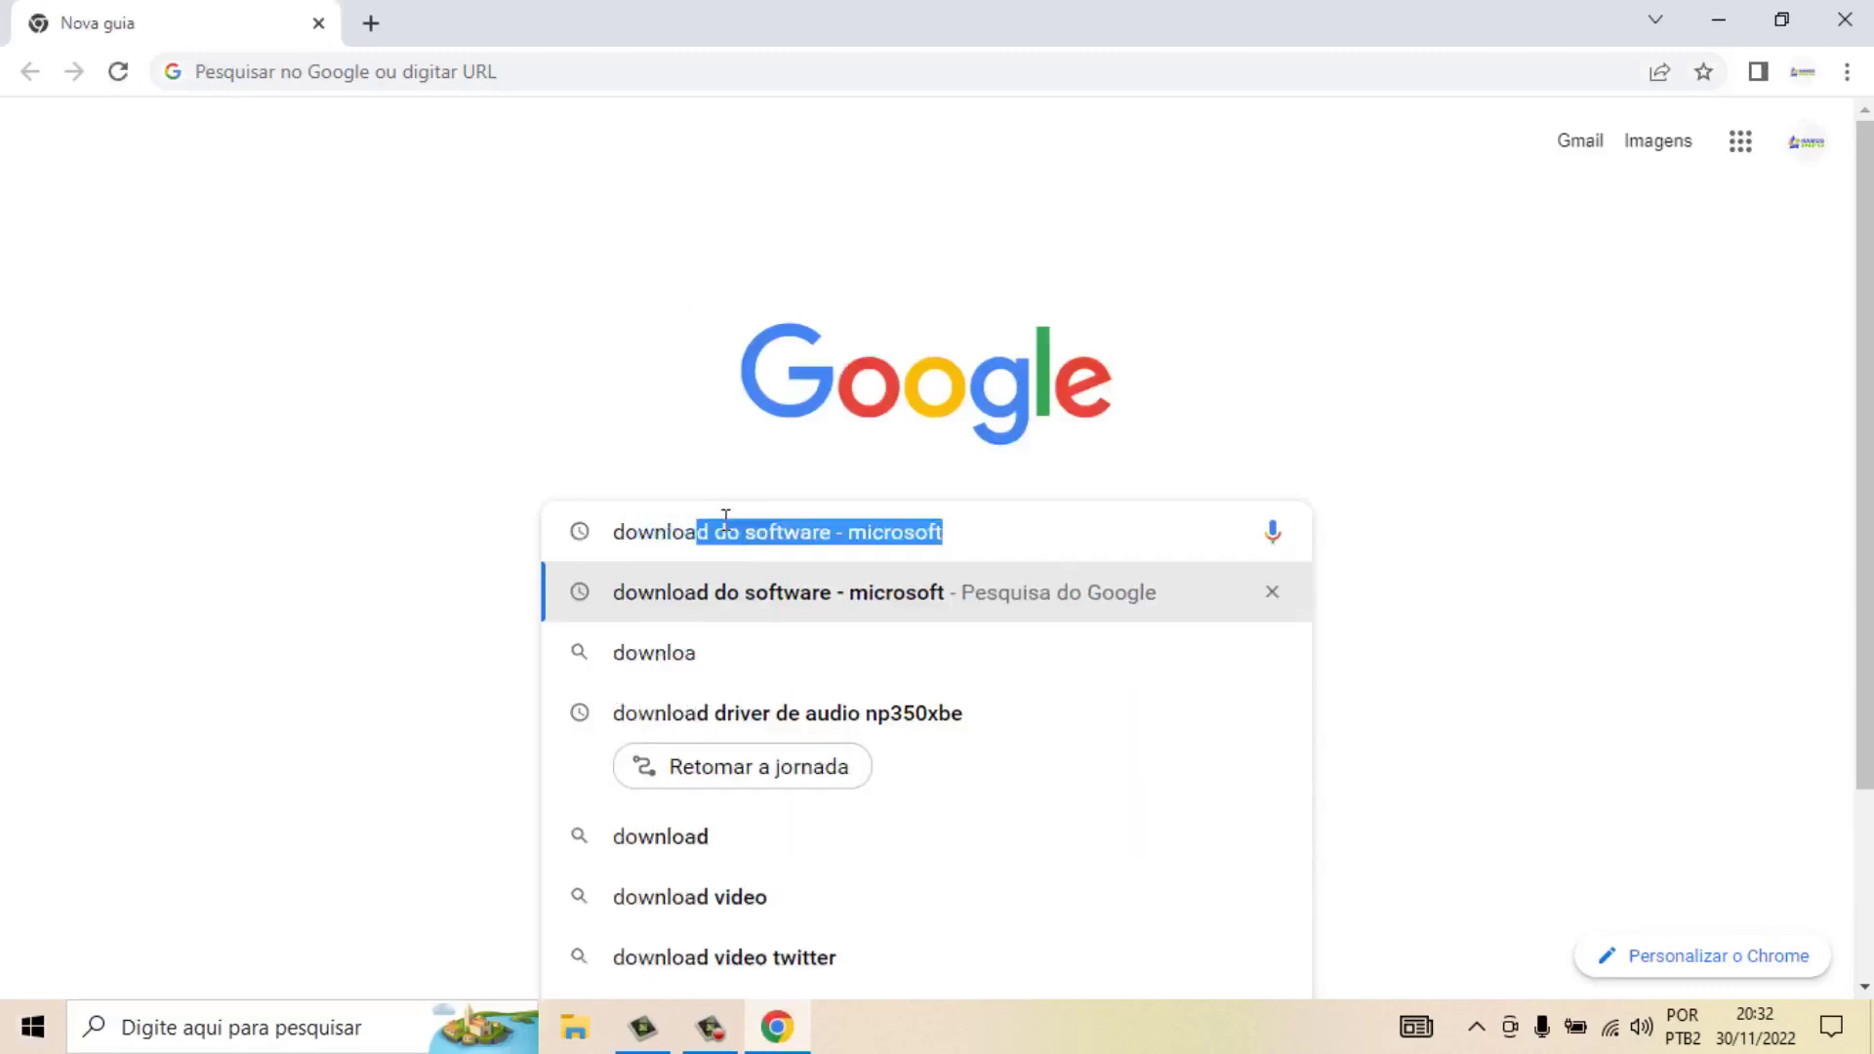
type("d d")
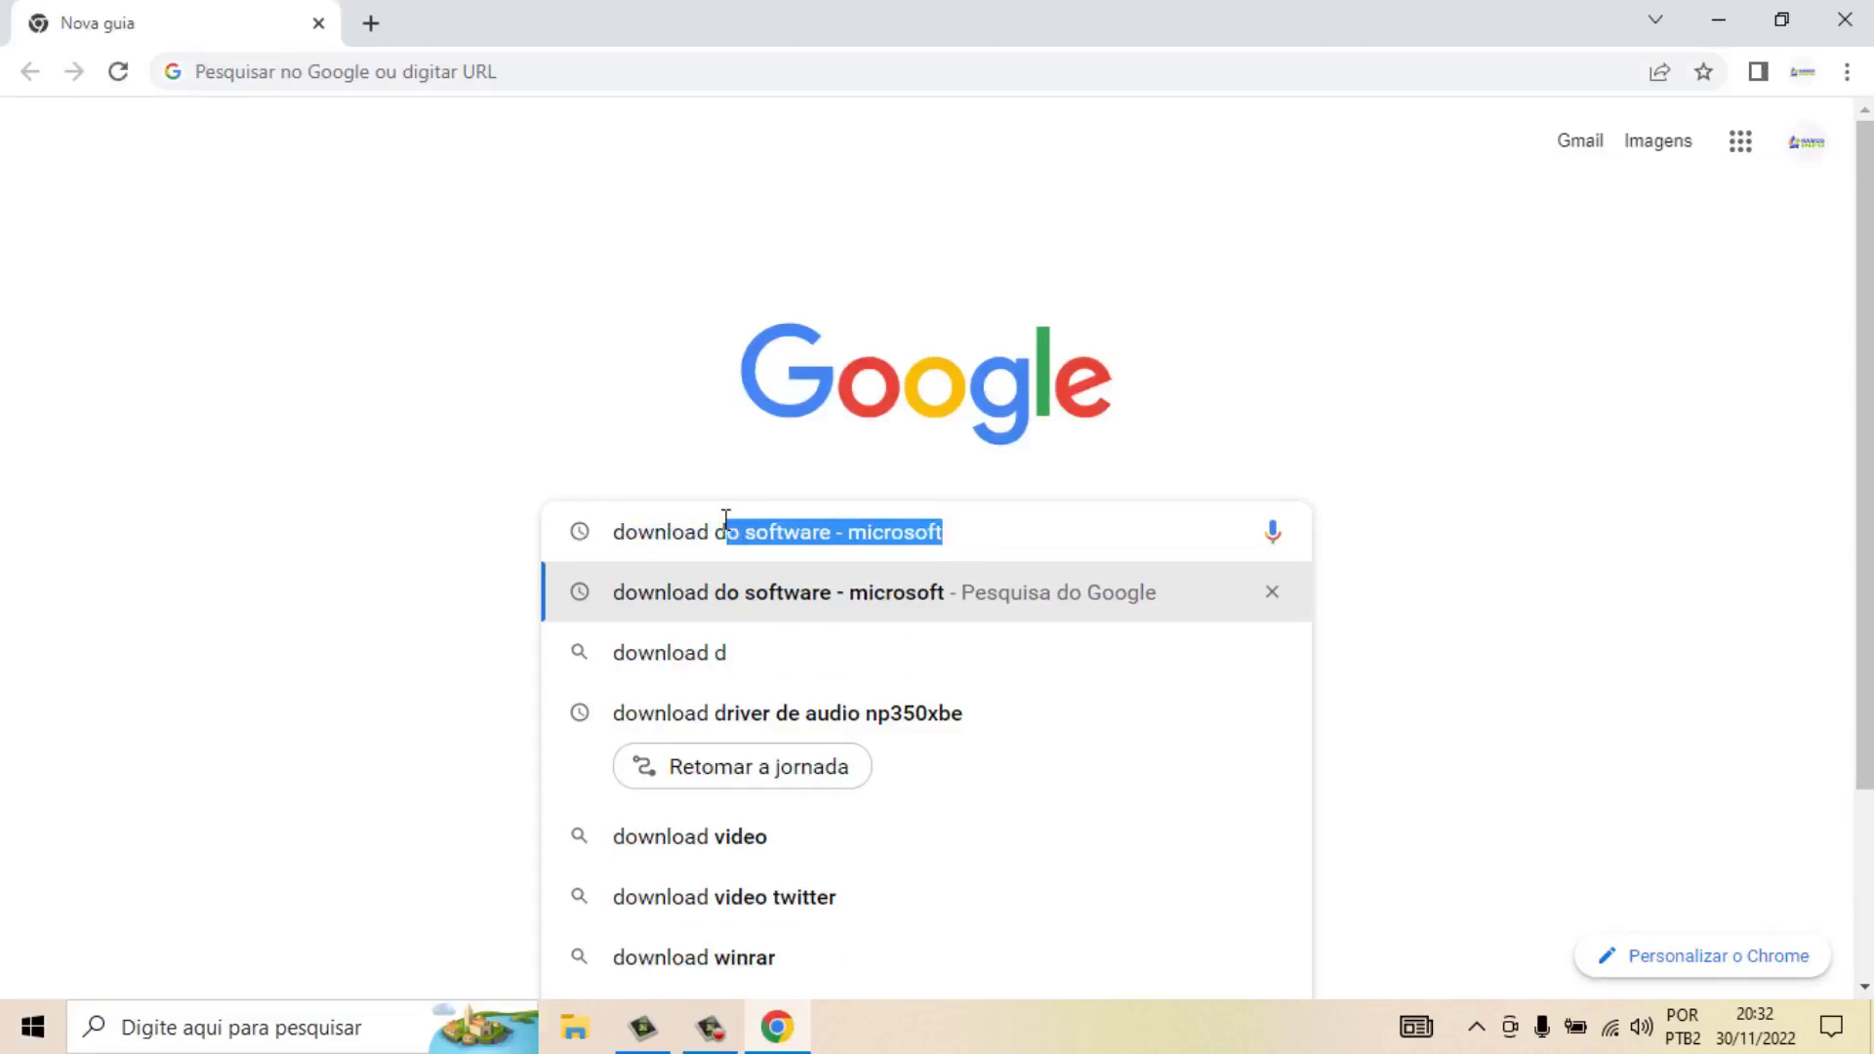
type("o sof")
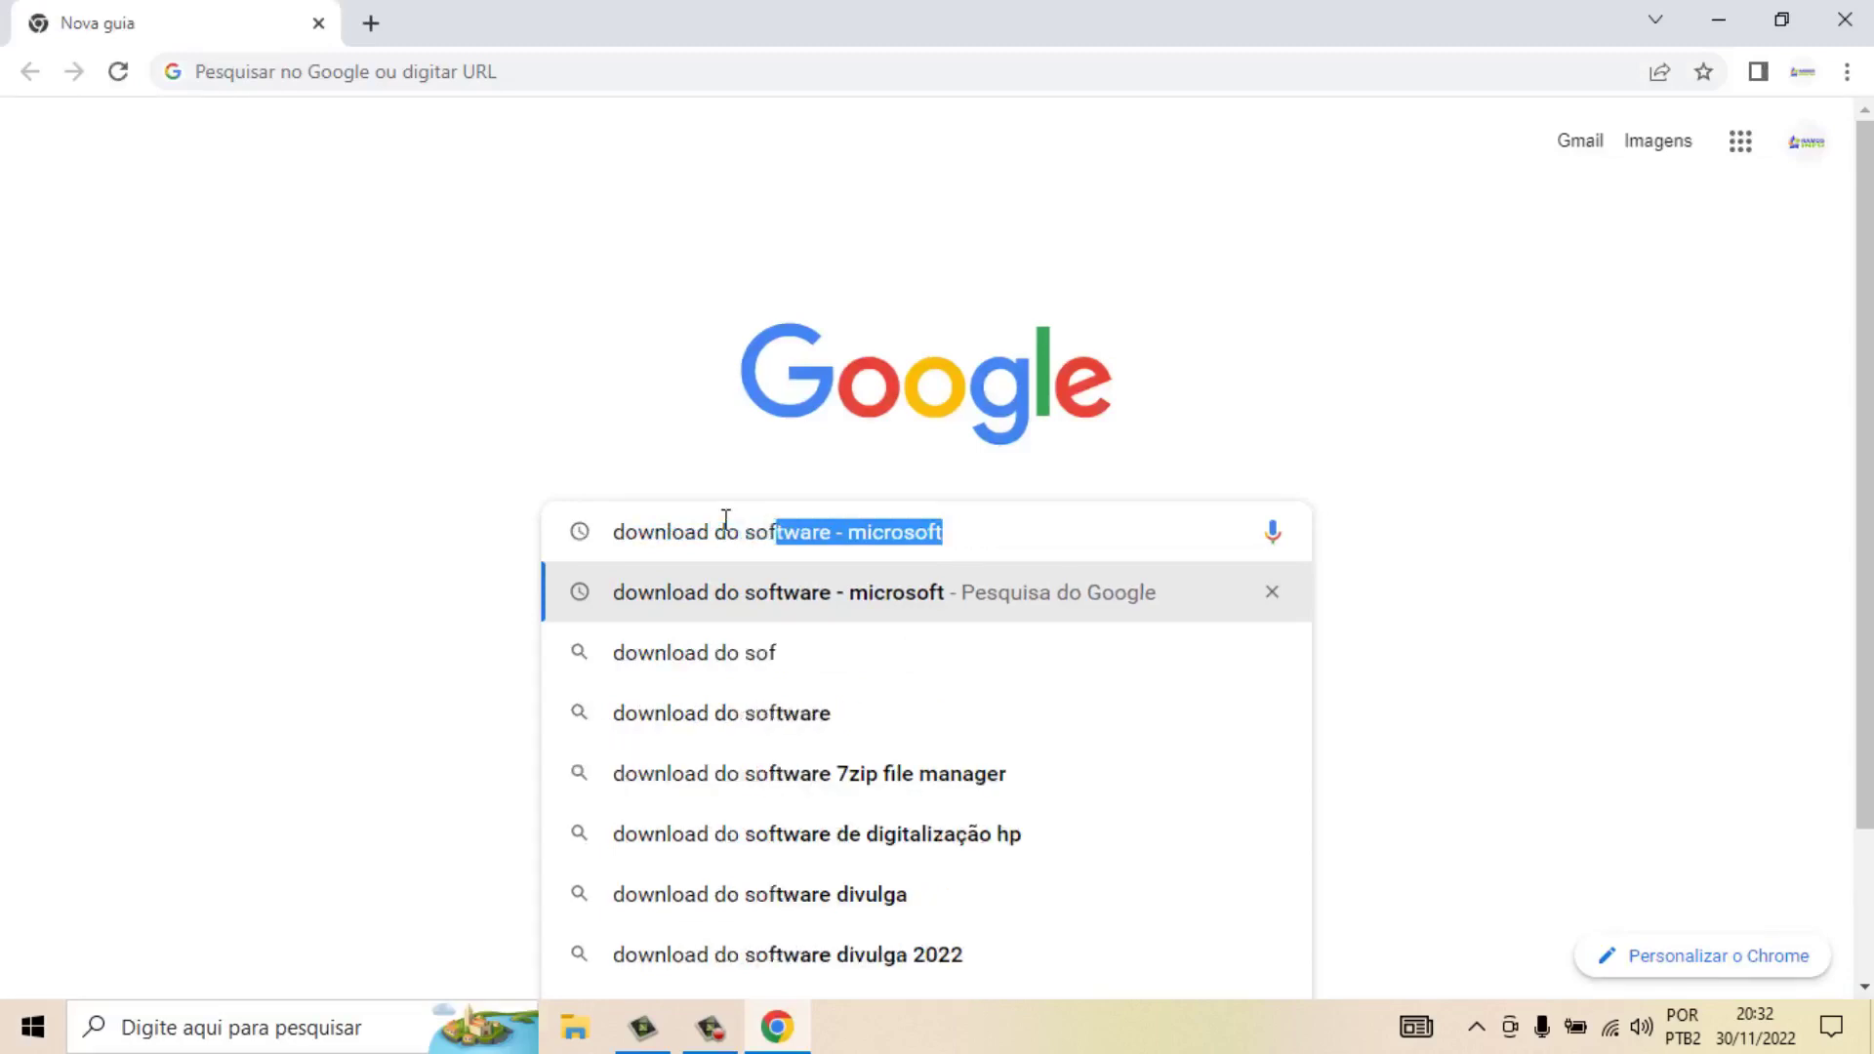
type("tware")
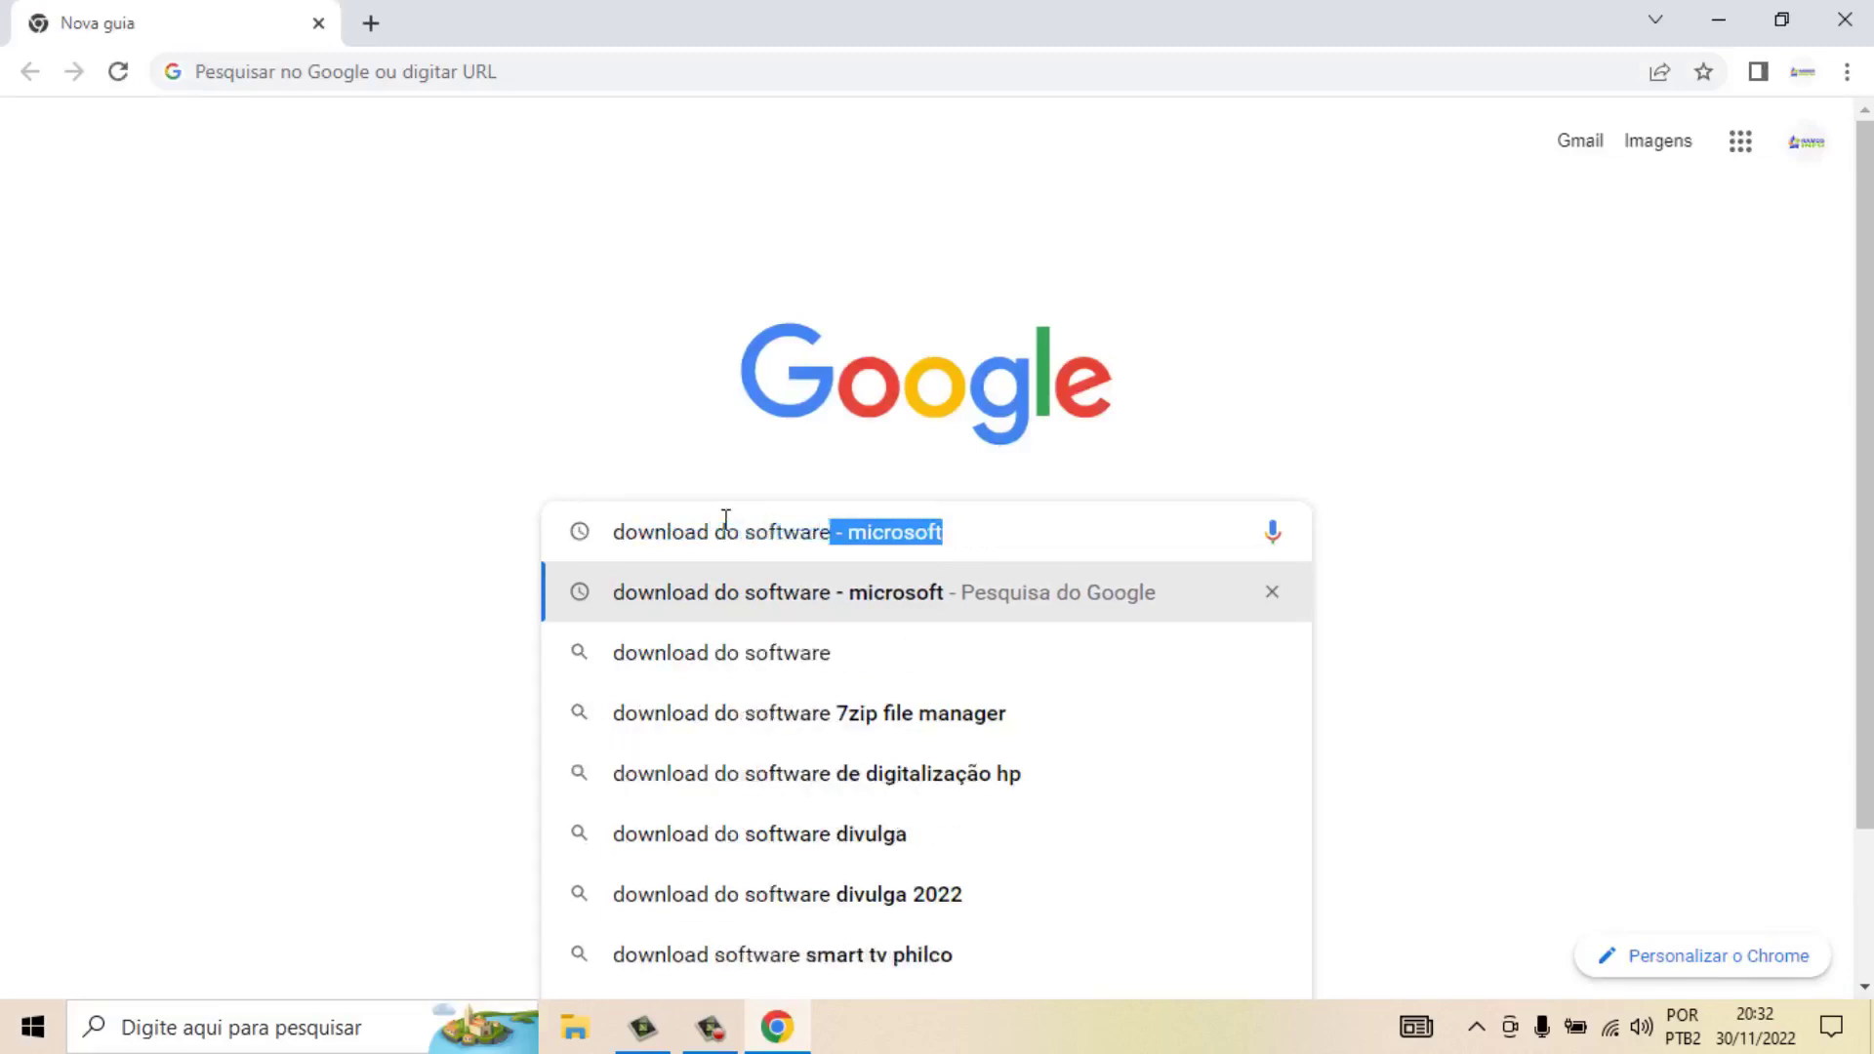
type(" - ")
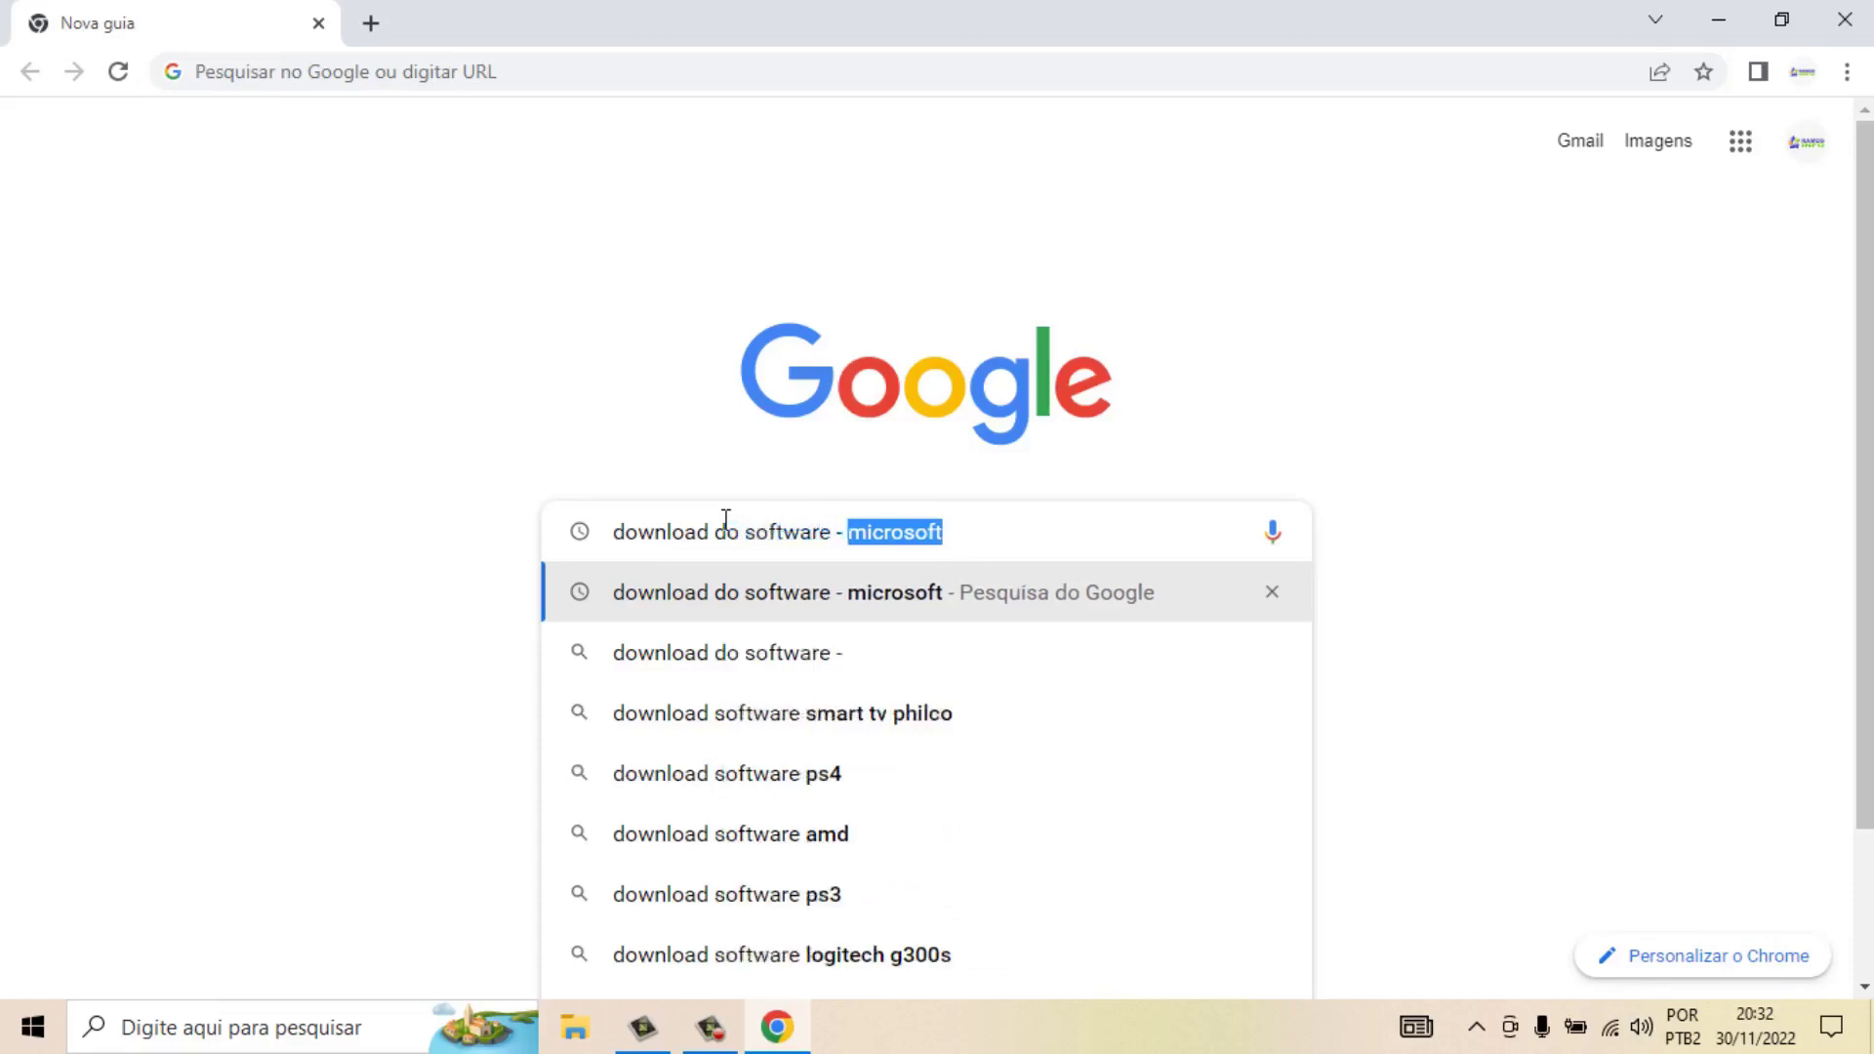
type("micr")
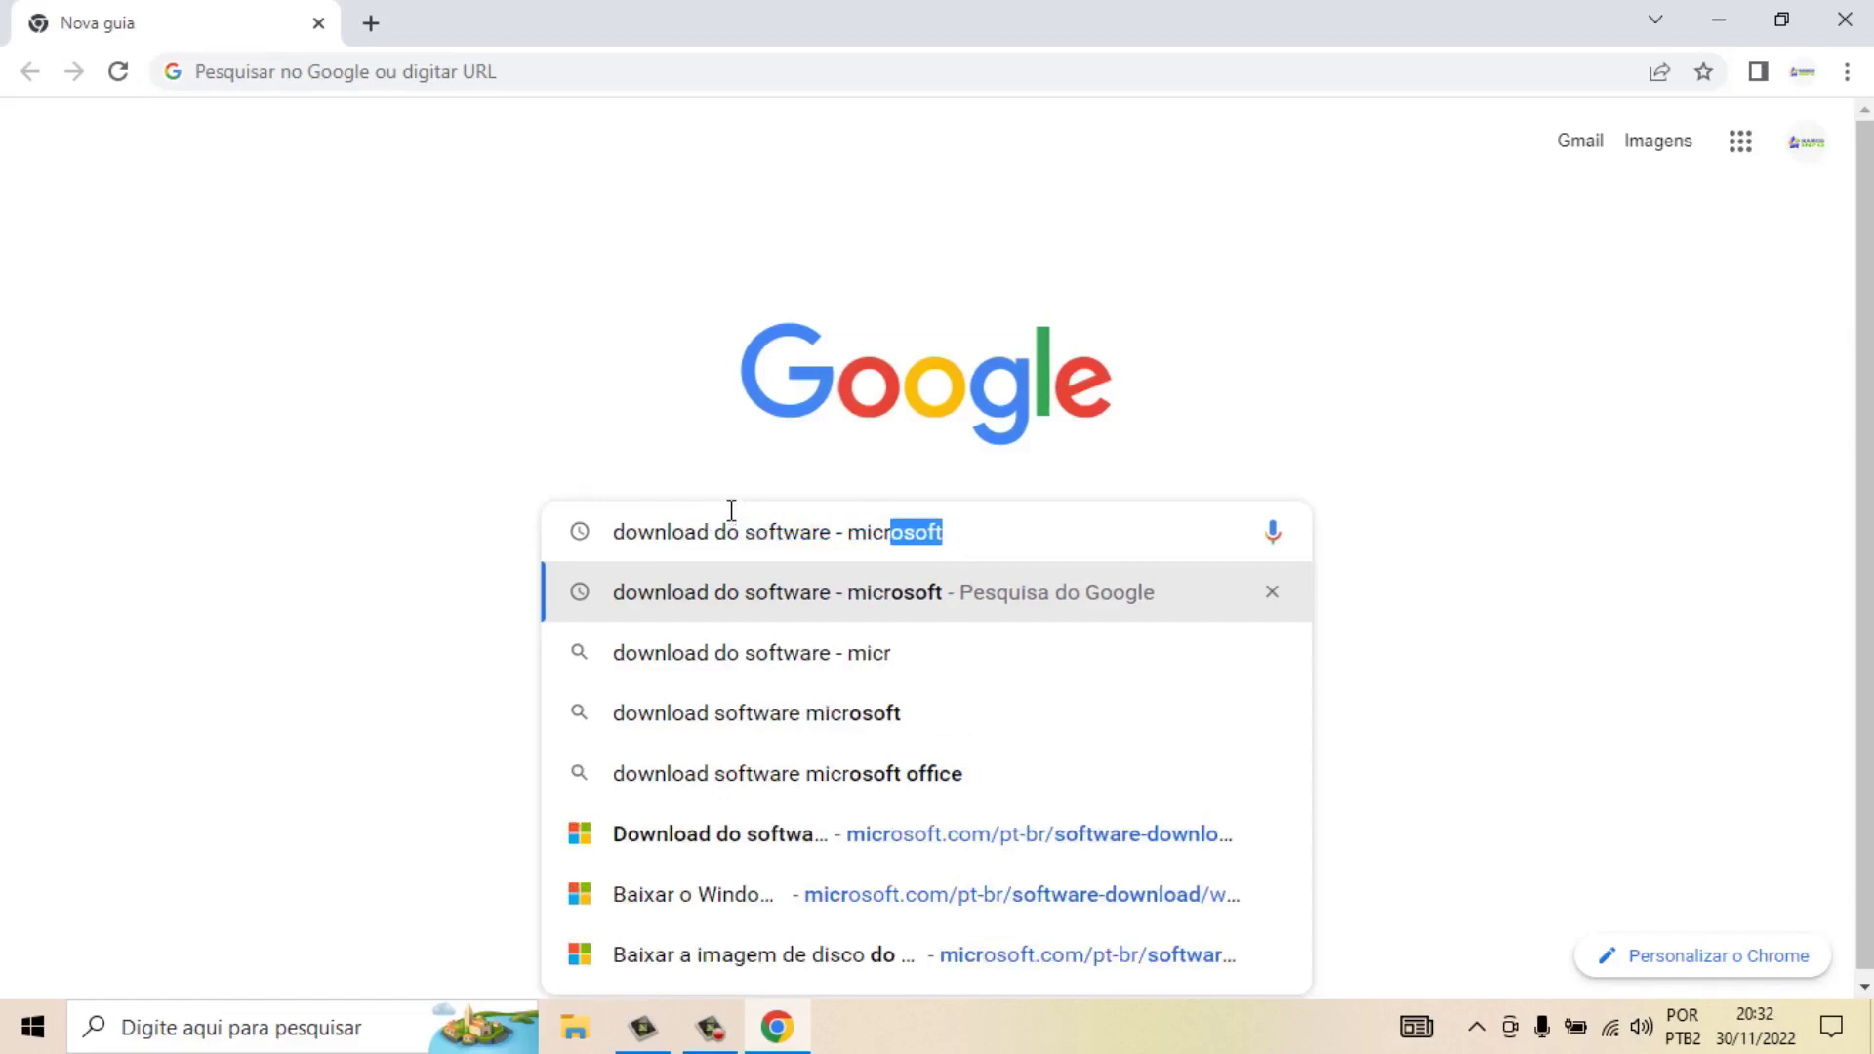
left_click(834, 597)
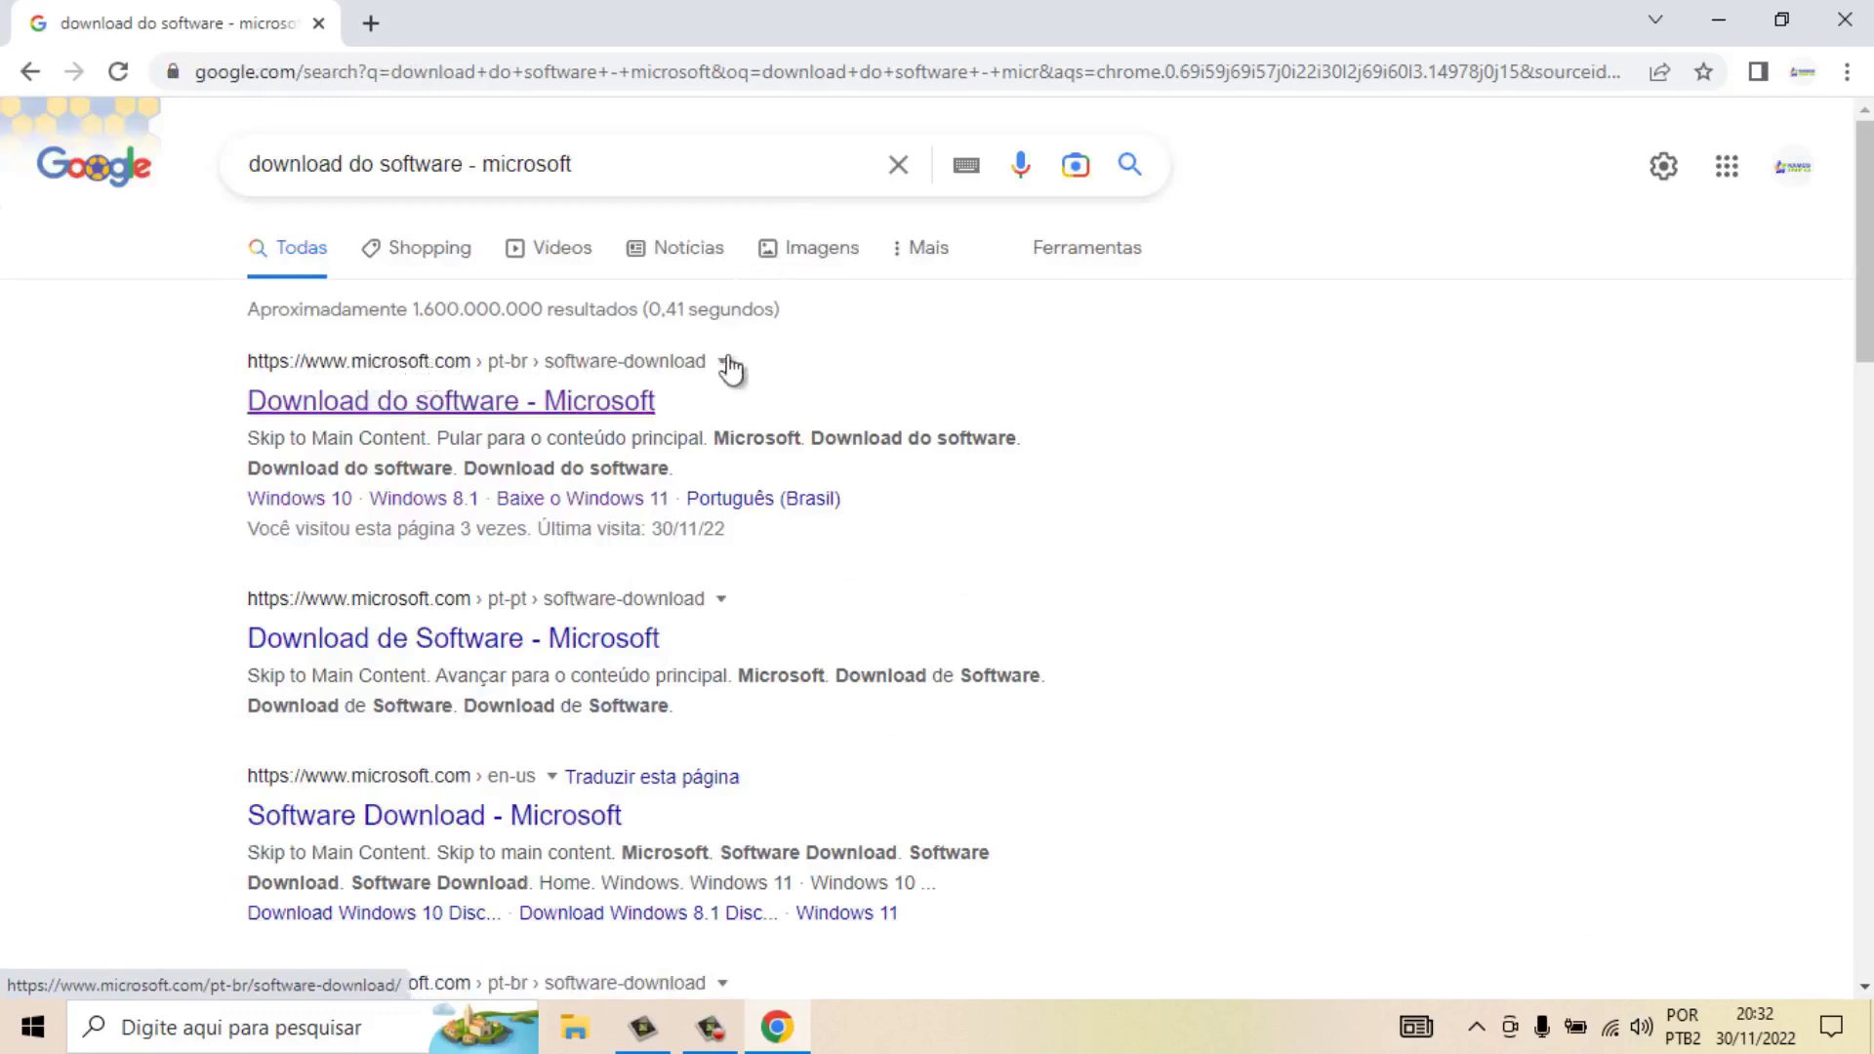
left_click(514, 415)
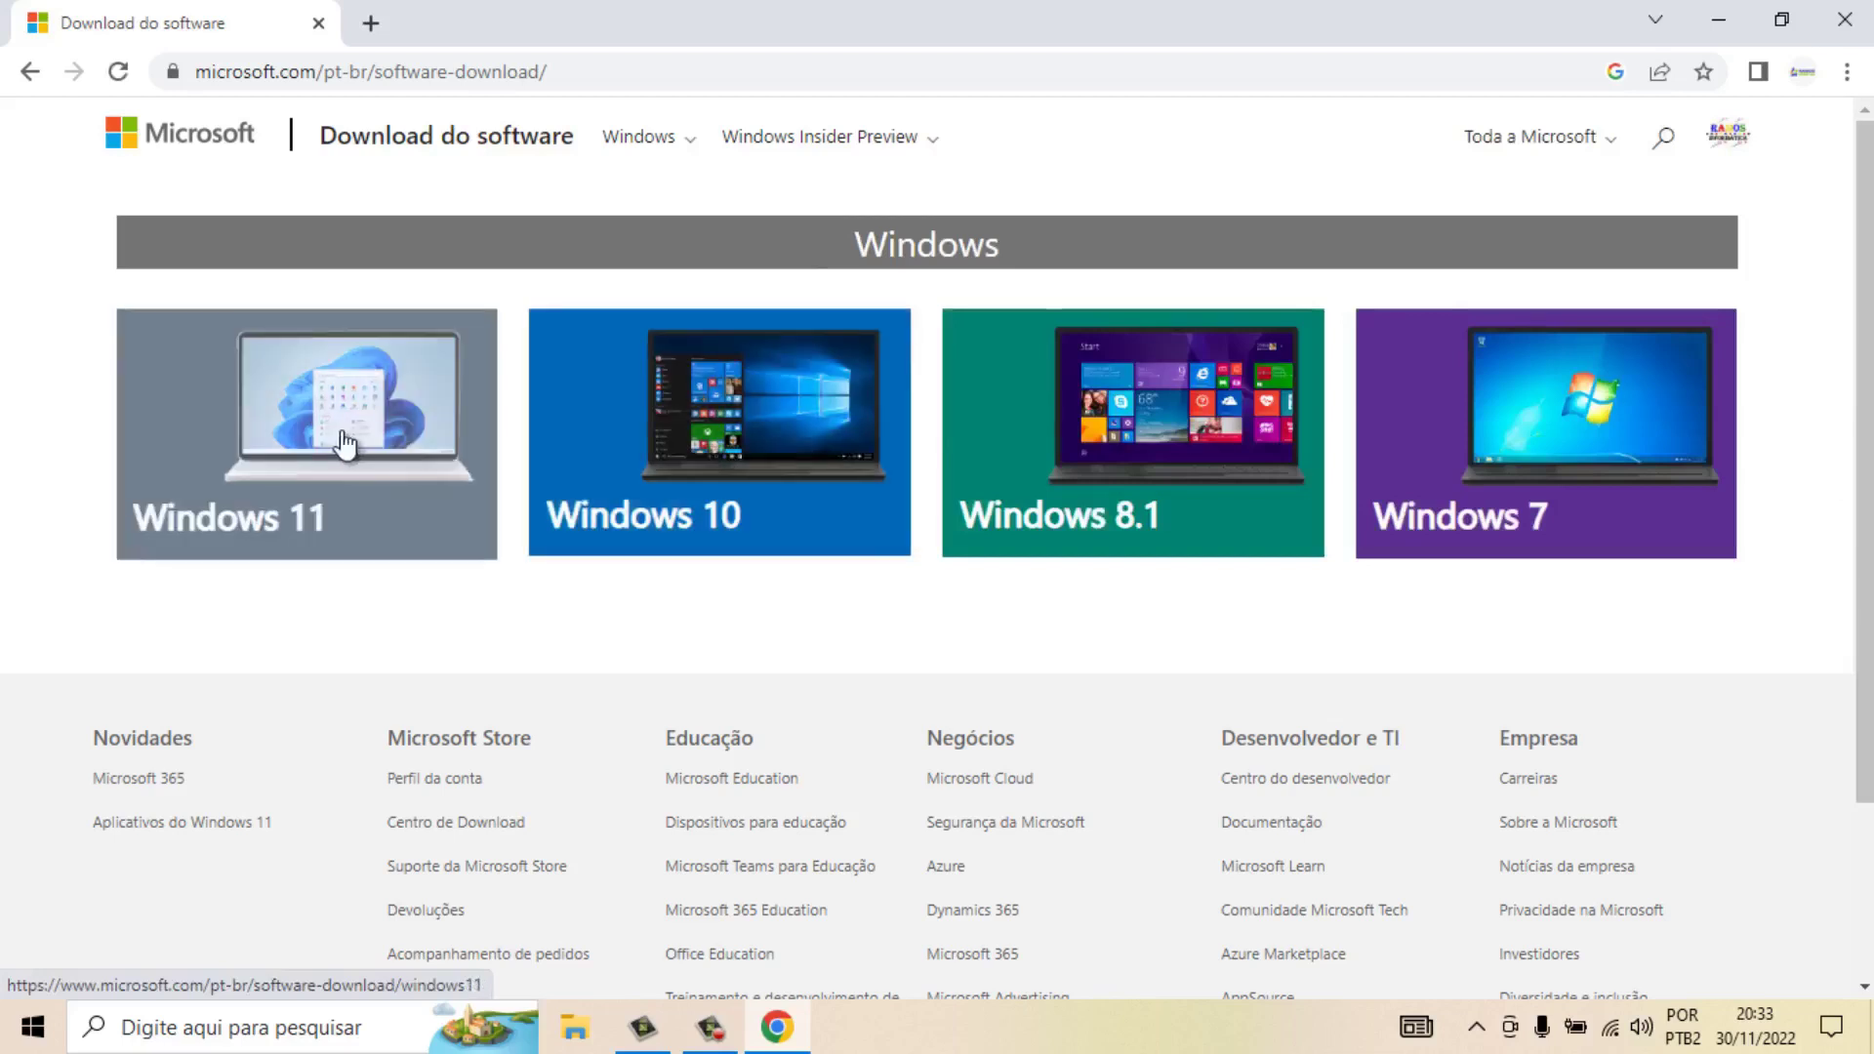
Examine the Windows 7 page for its support status and download options, and return to the software download page
left_click(1584, 423)
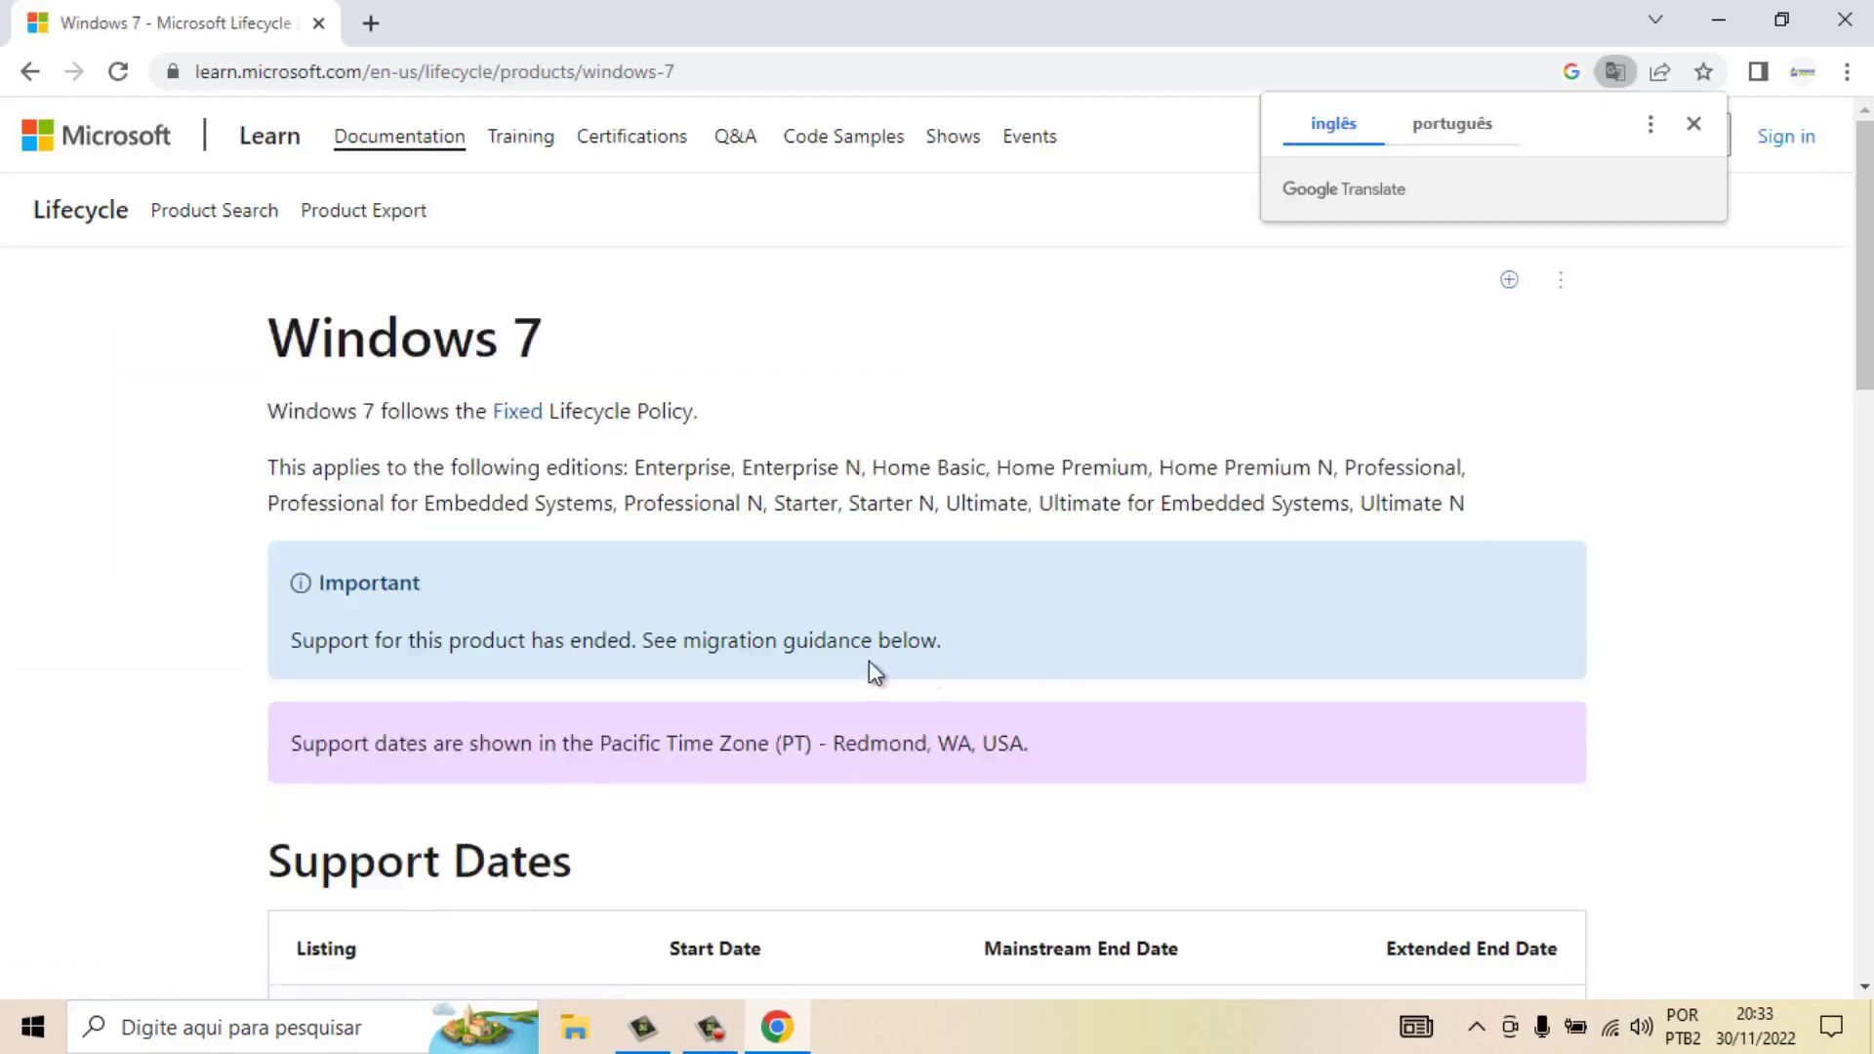
scroll(869, 661, "down", 15)
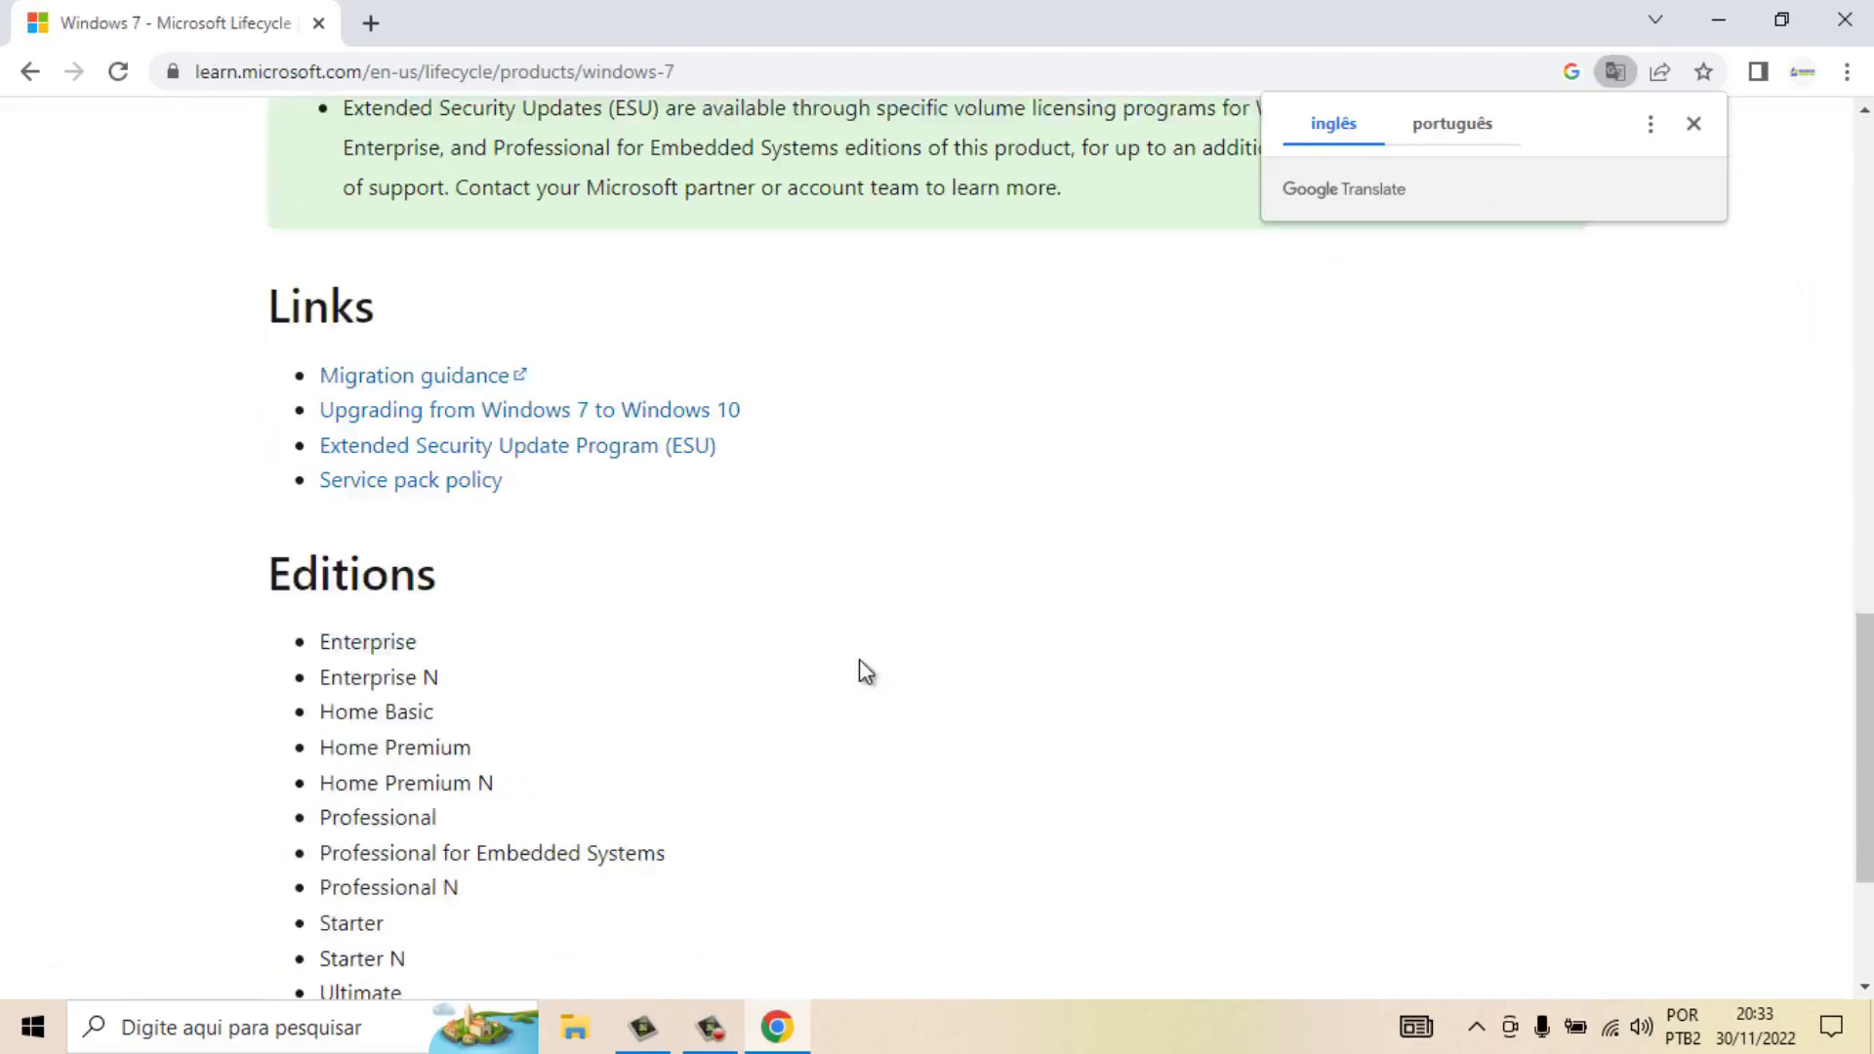
scroll(862, 670, "up", 20)
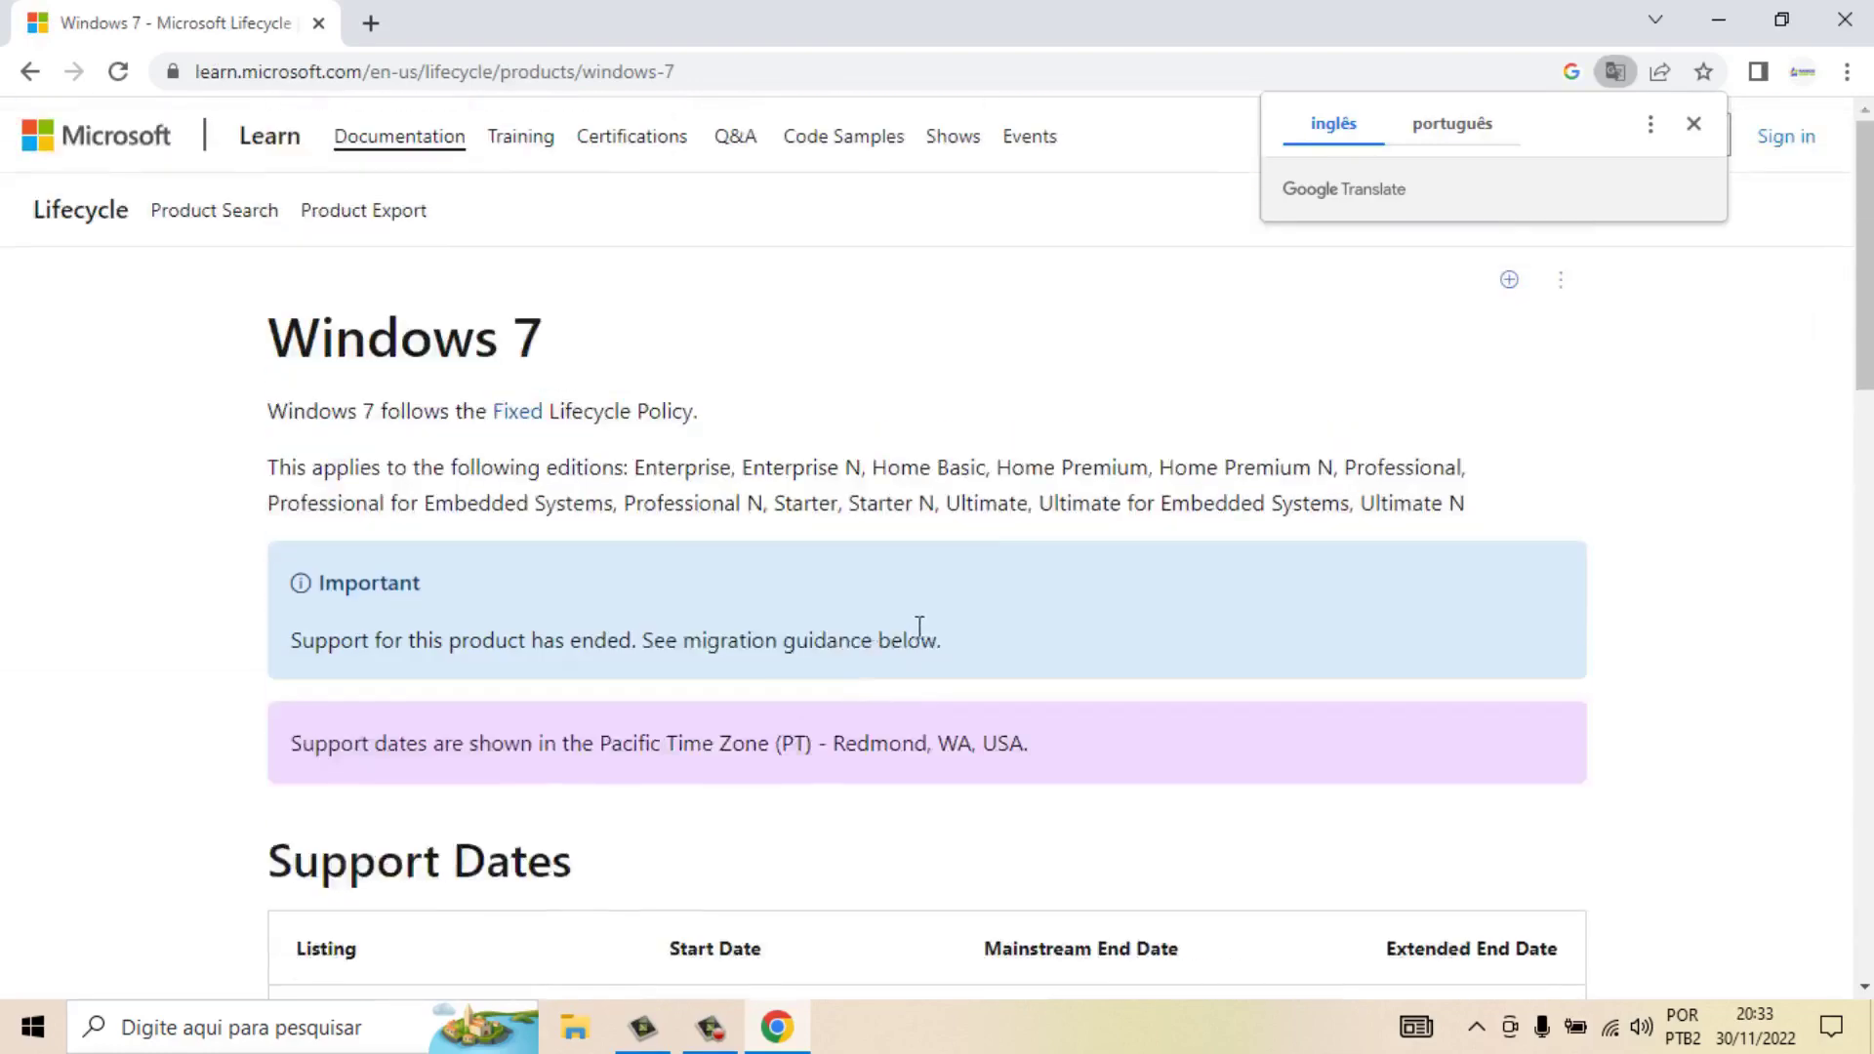
left_click(30, 72)
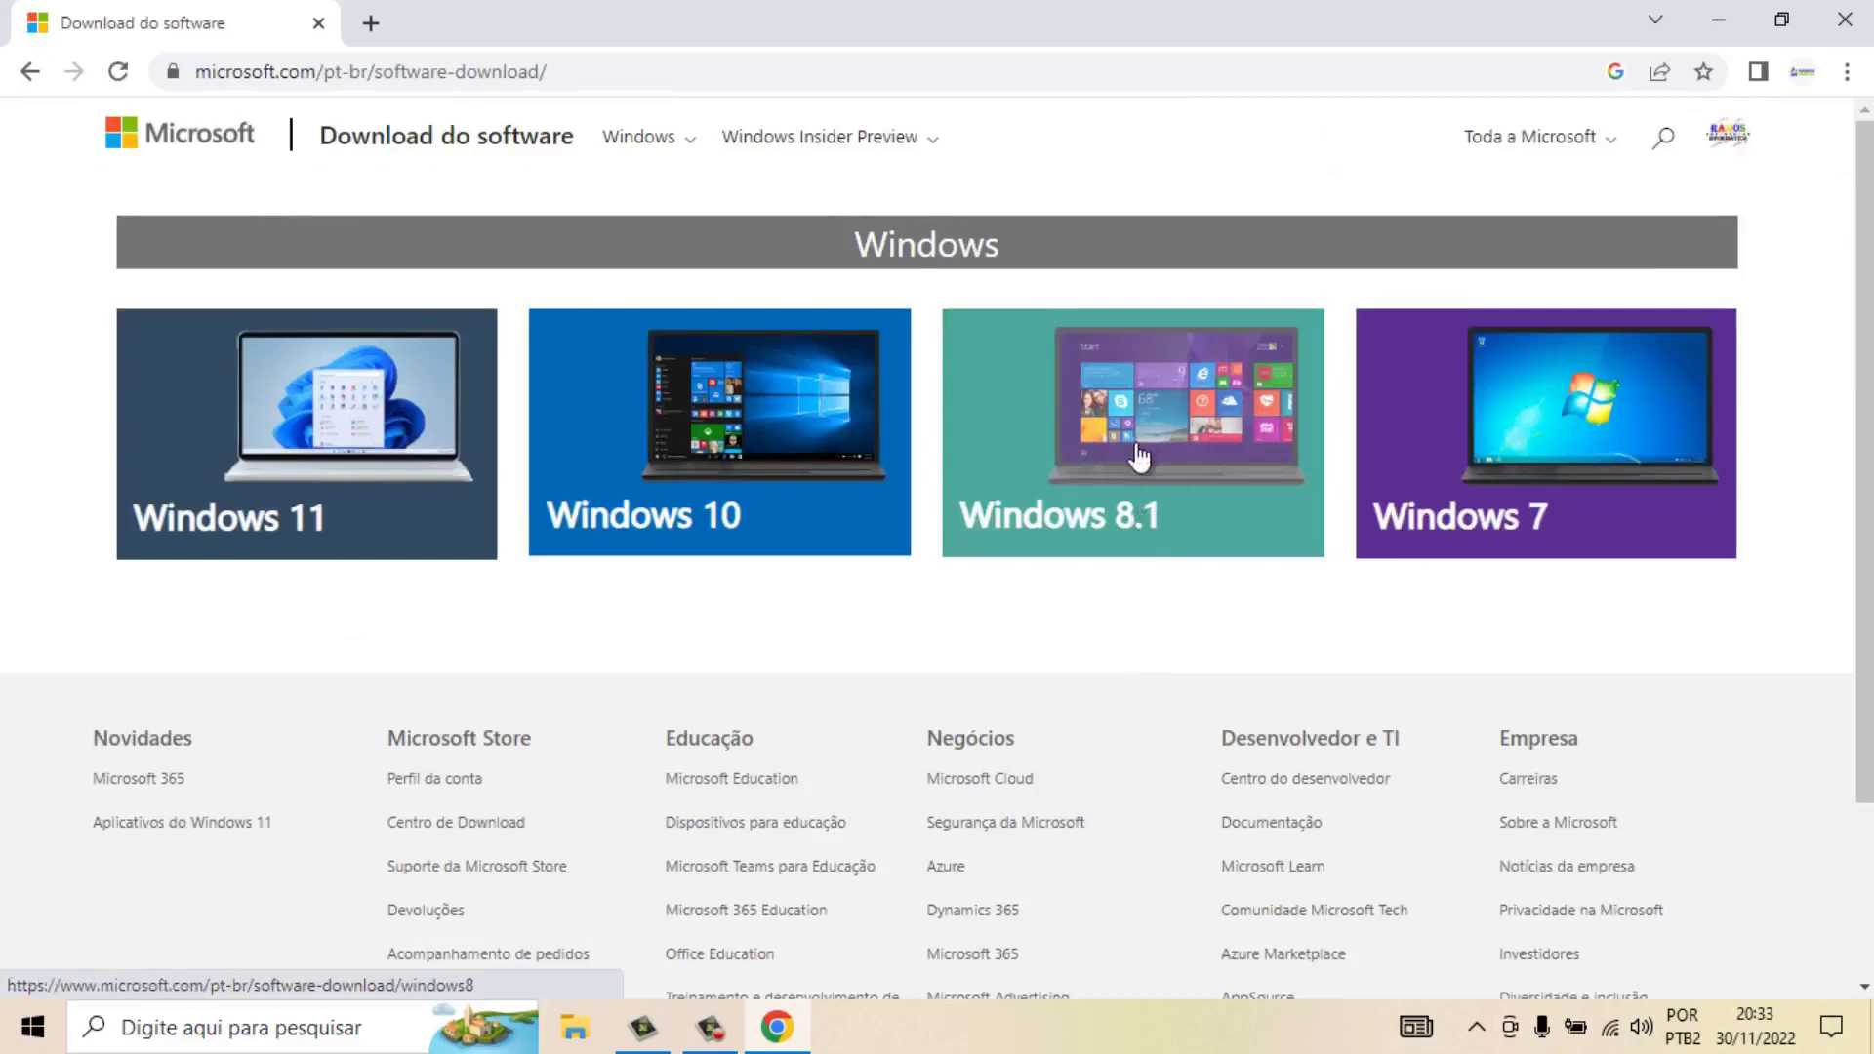
Open the Windows 8.1 disk image (ISO) download page and go to its edition selection
left_click(1141, 457)
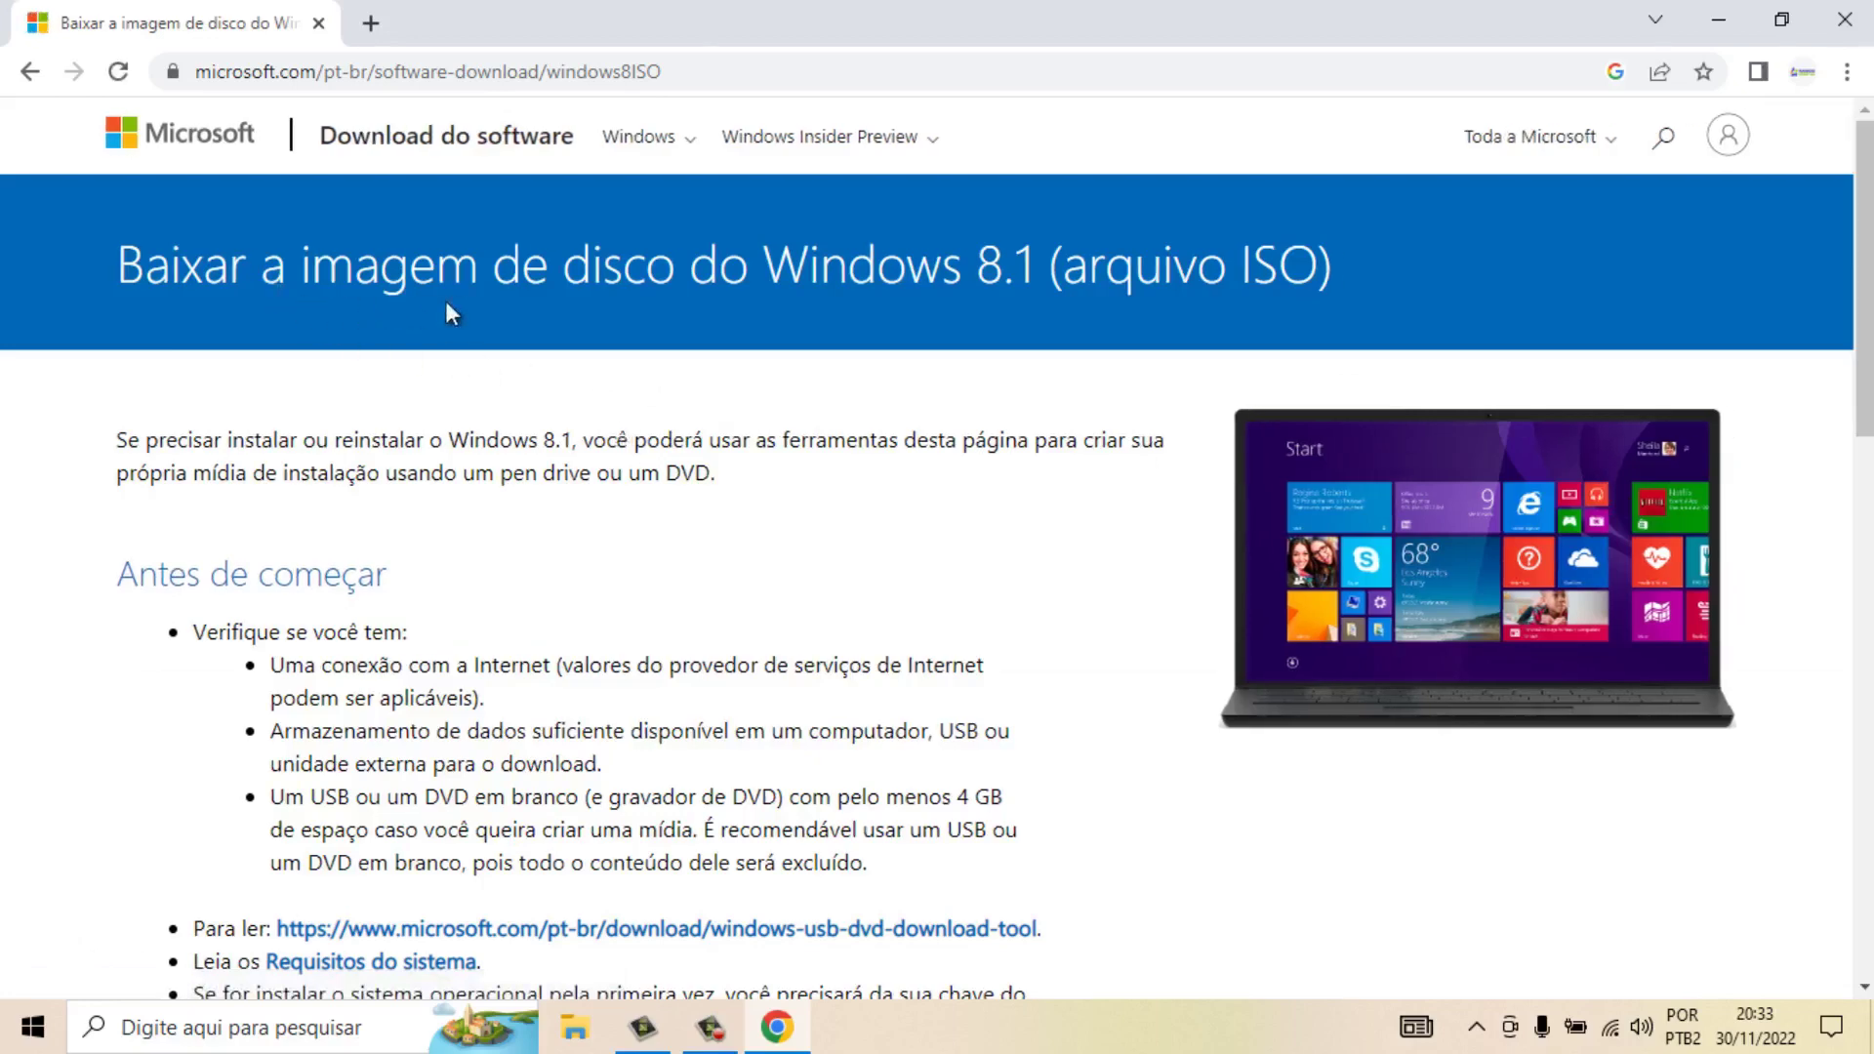
scroll(745, 544, "down", 10)
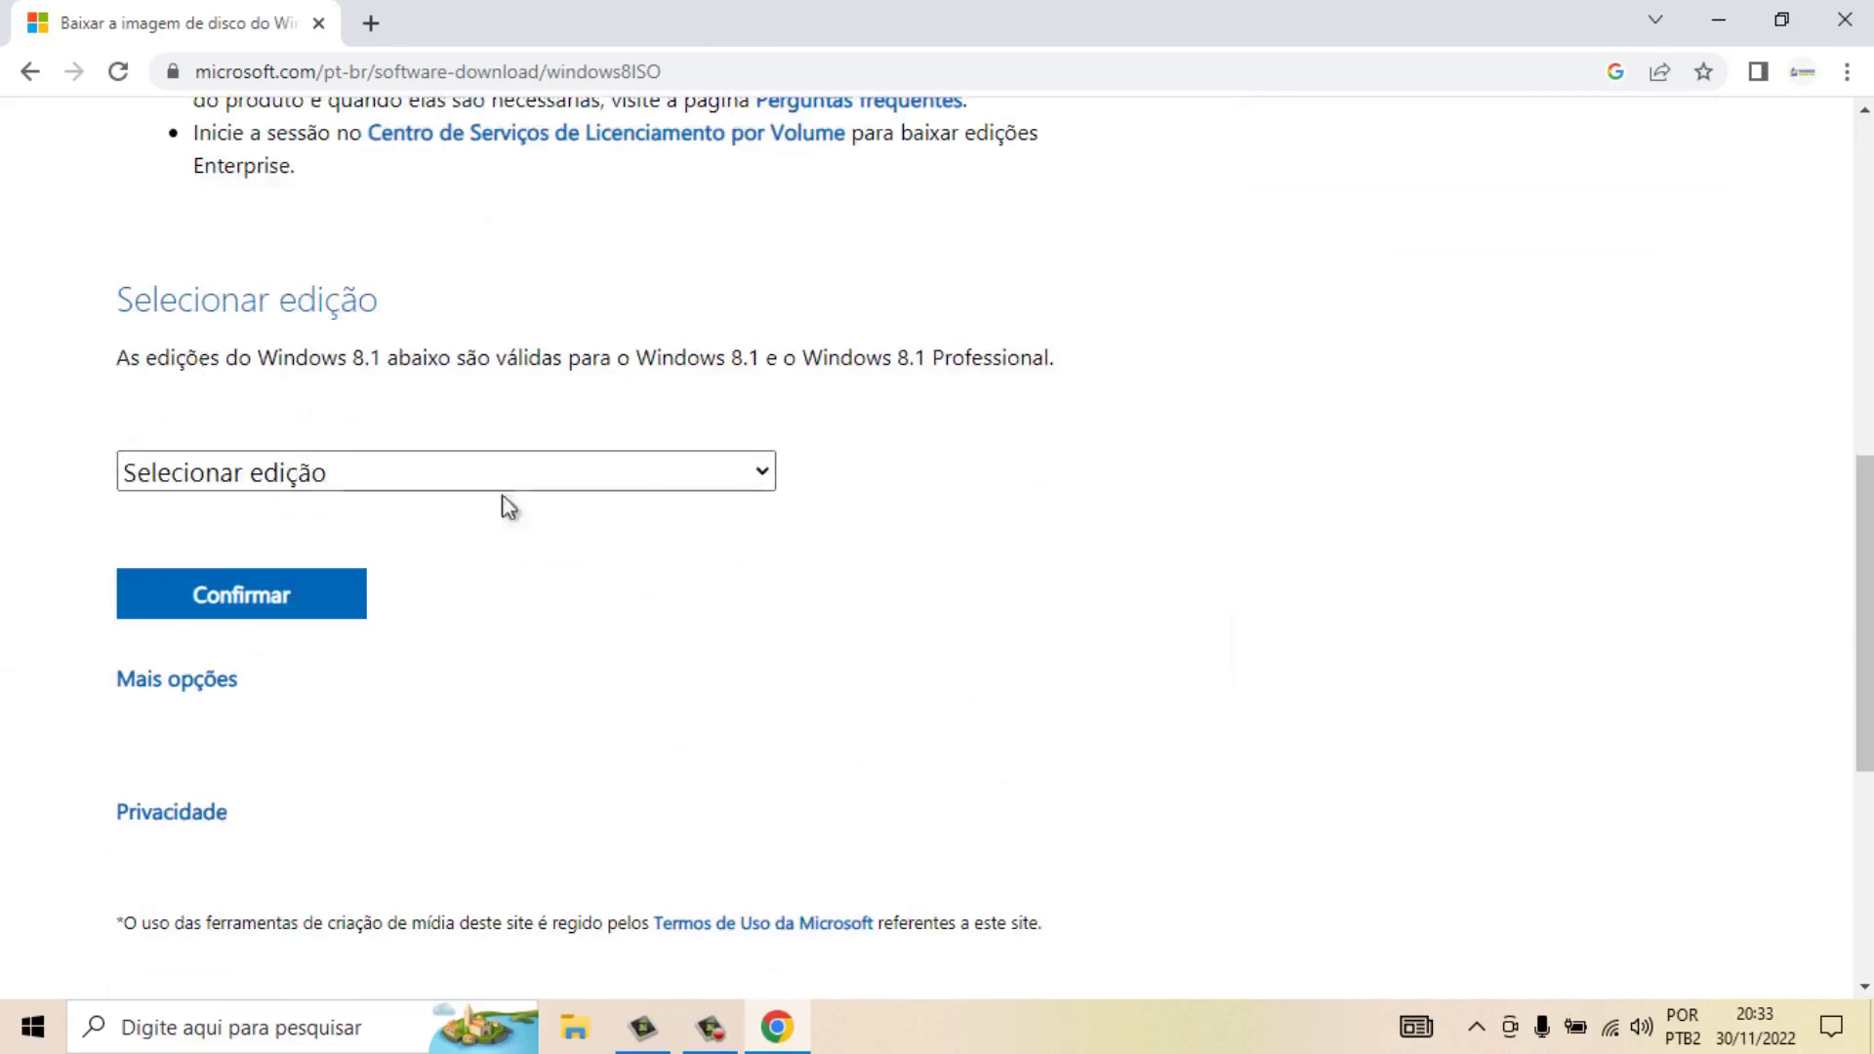
scroll(1867, 515, "up", 3)
scroll(506, 494, "down", 2)
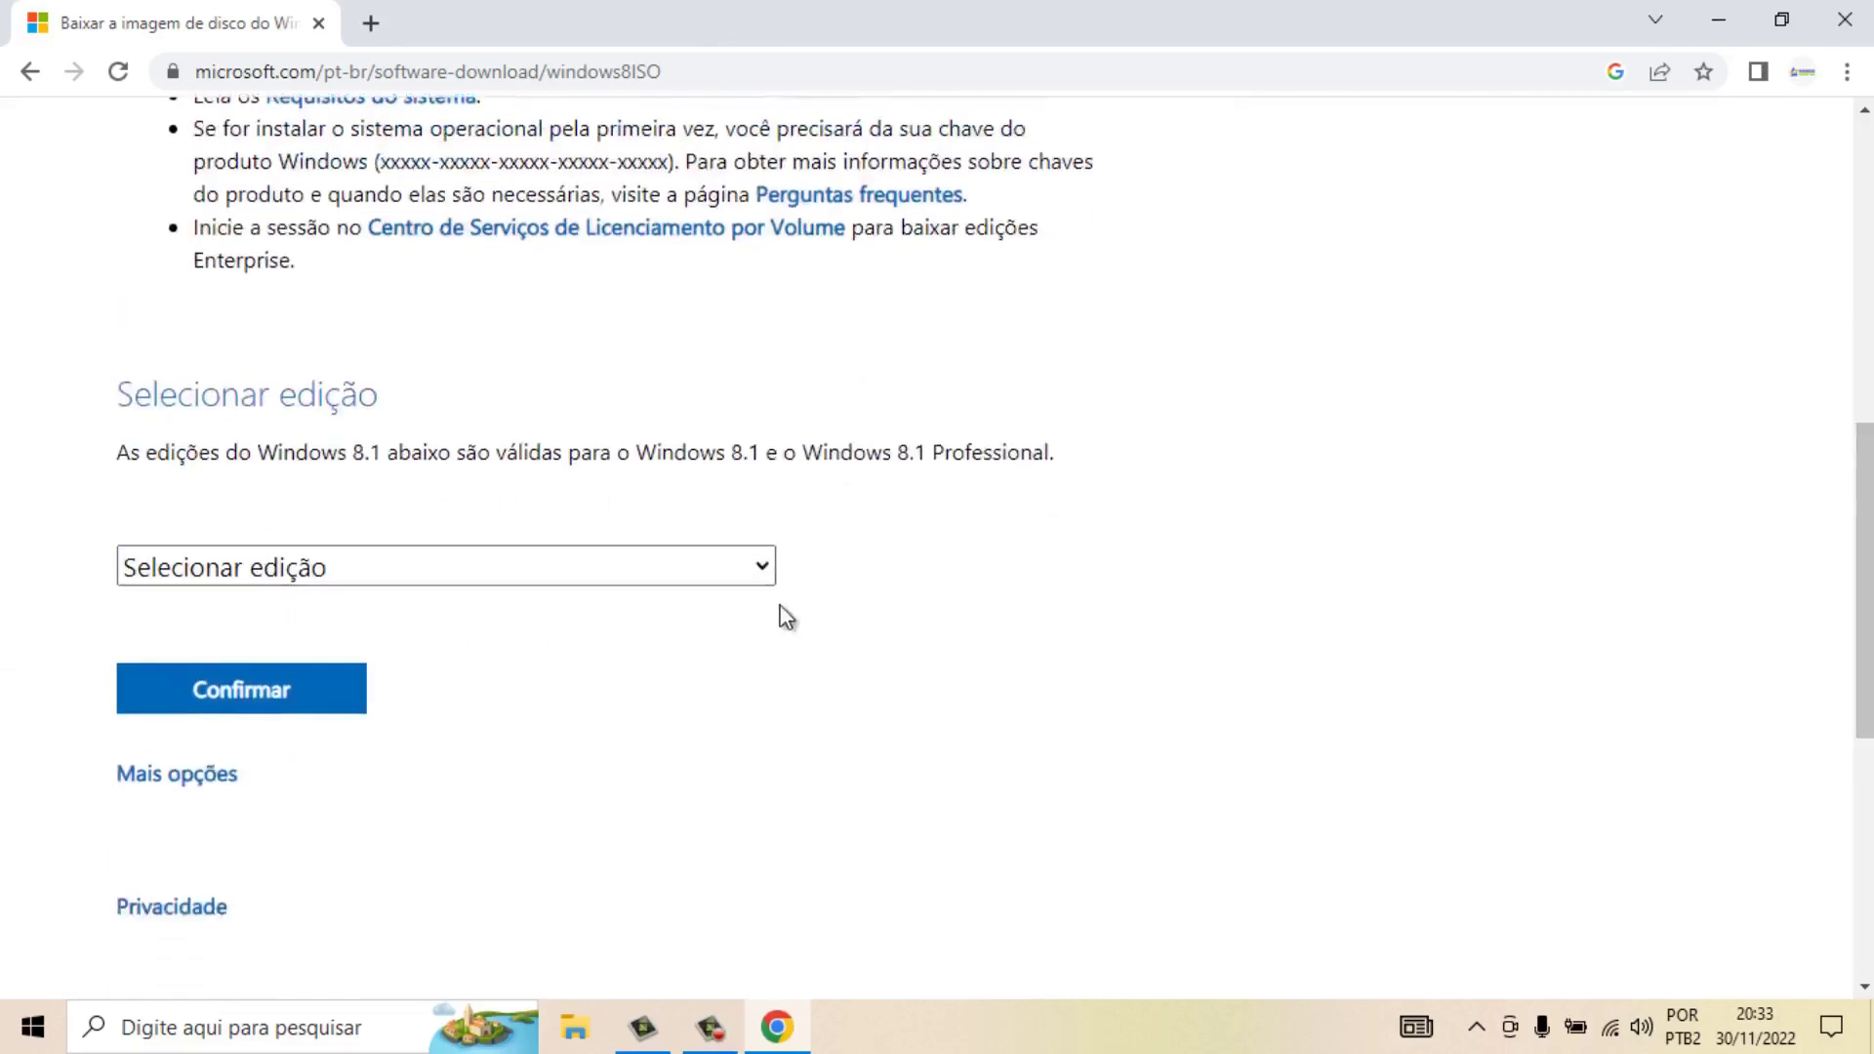
Choose and confirm Windows 8.1 as the edition of the disk image
left_click(770, 574)
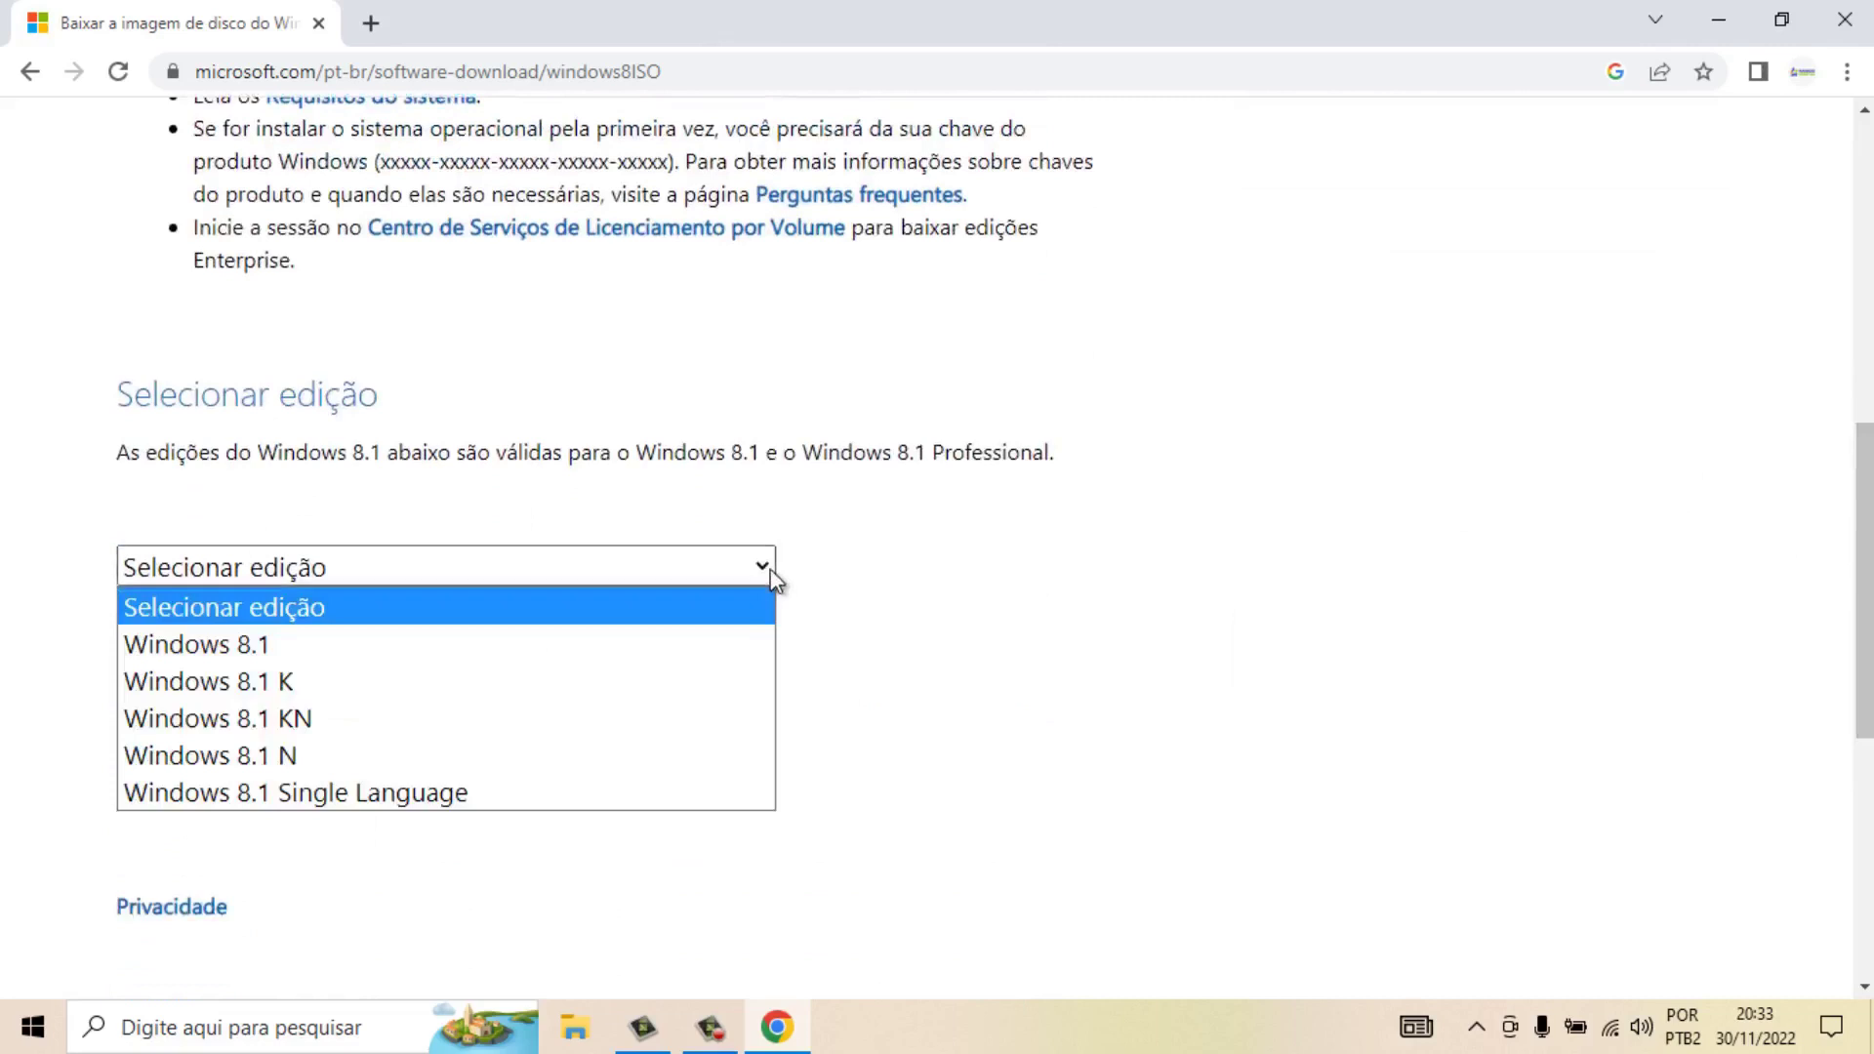
left_click(322, 649)
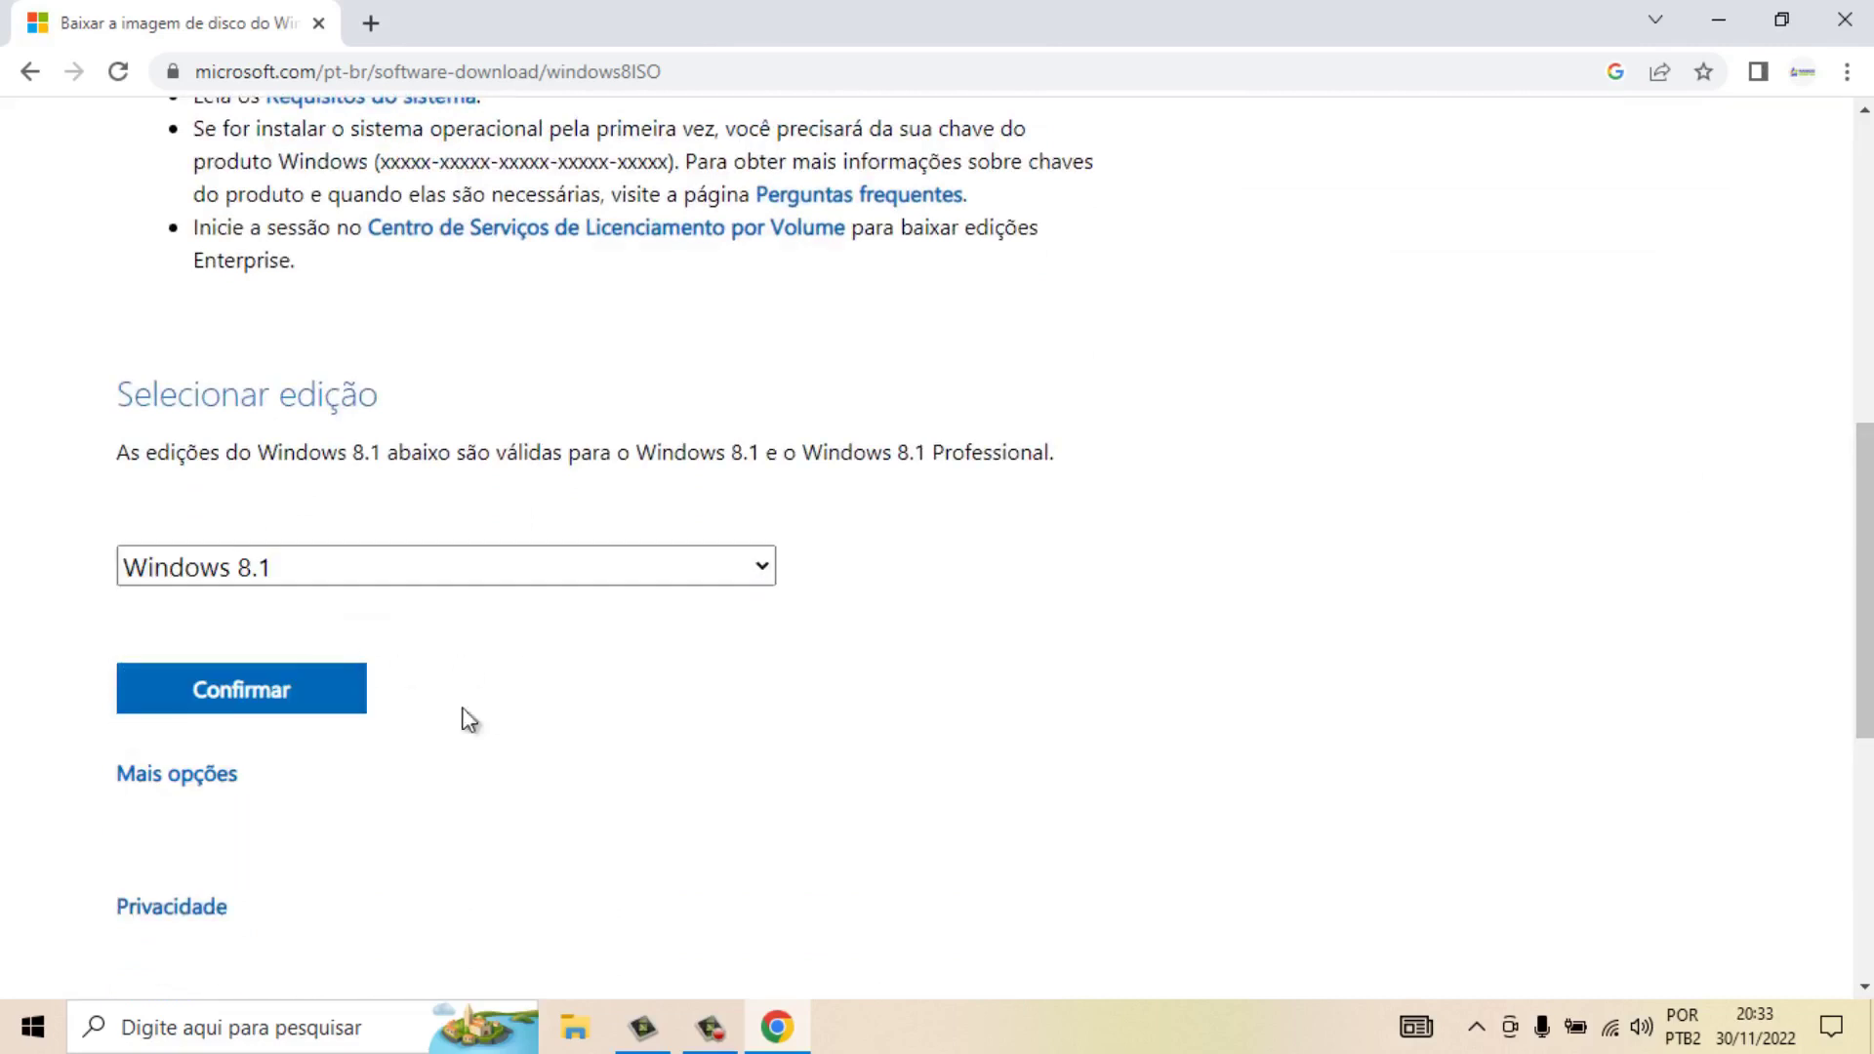
left_click(306, 697)
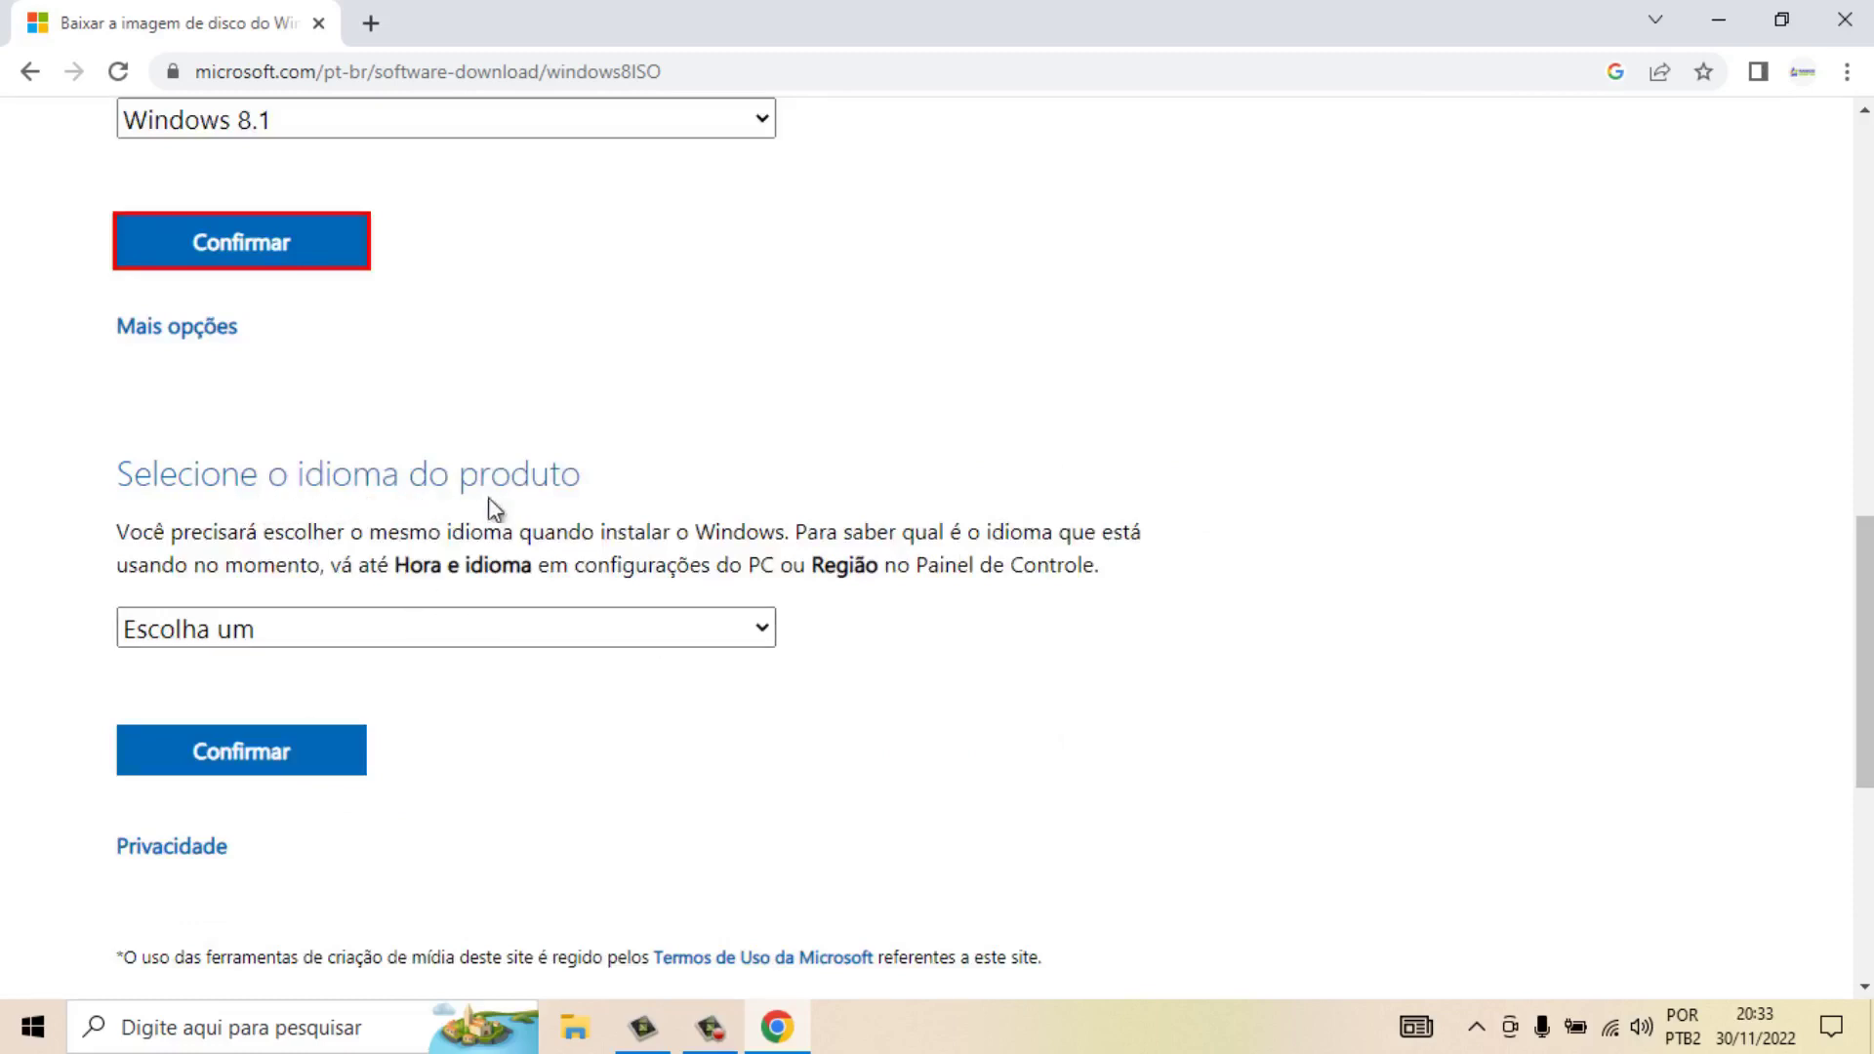
Choose and confirm Português (Brasil) as the product language
left_click(764, 630)
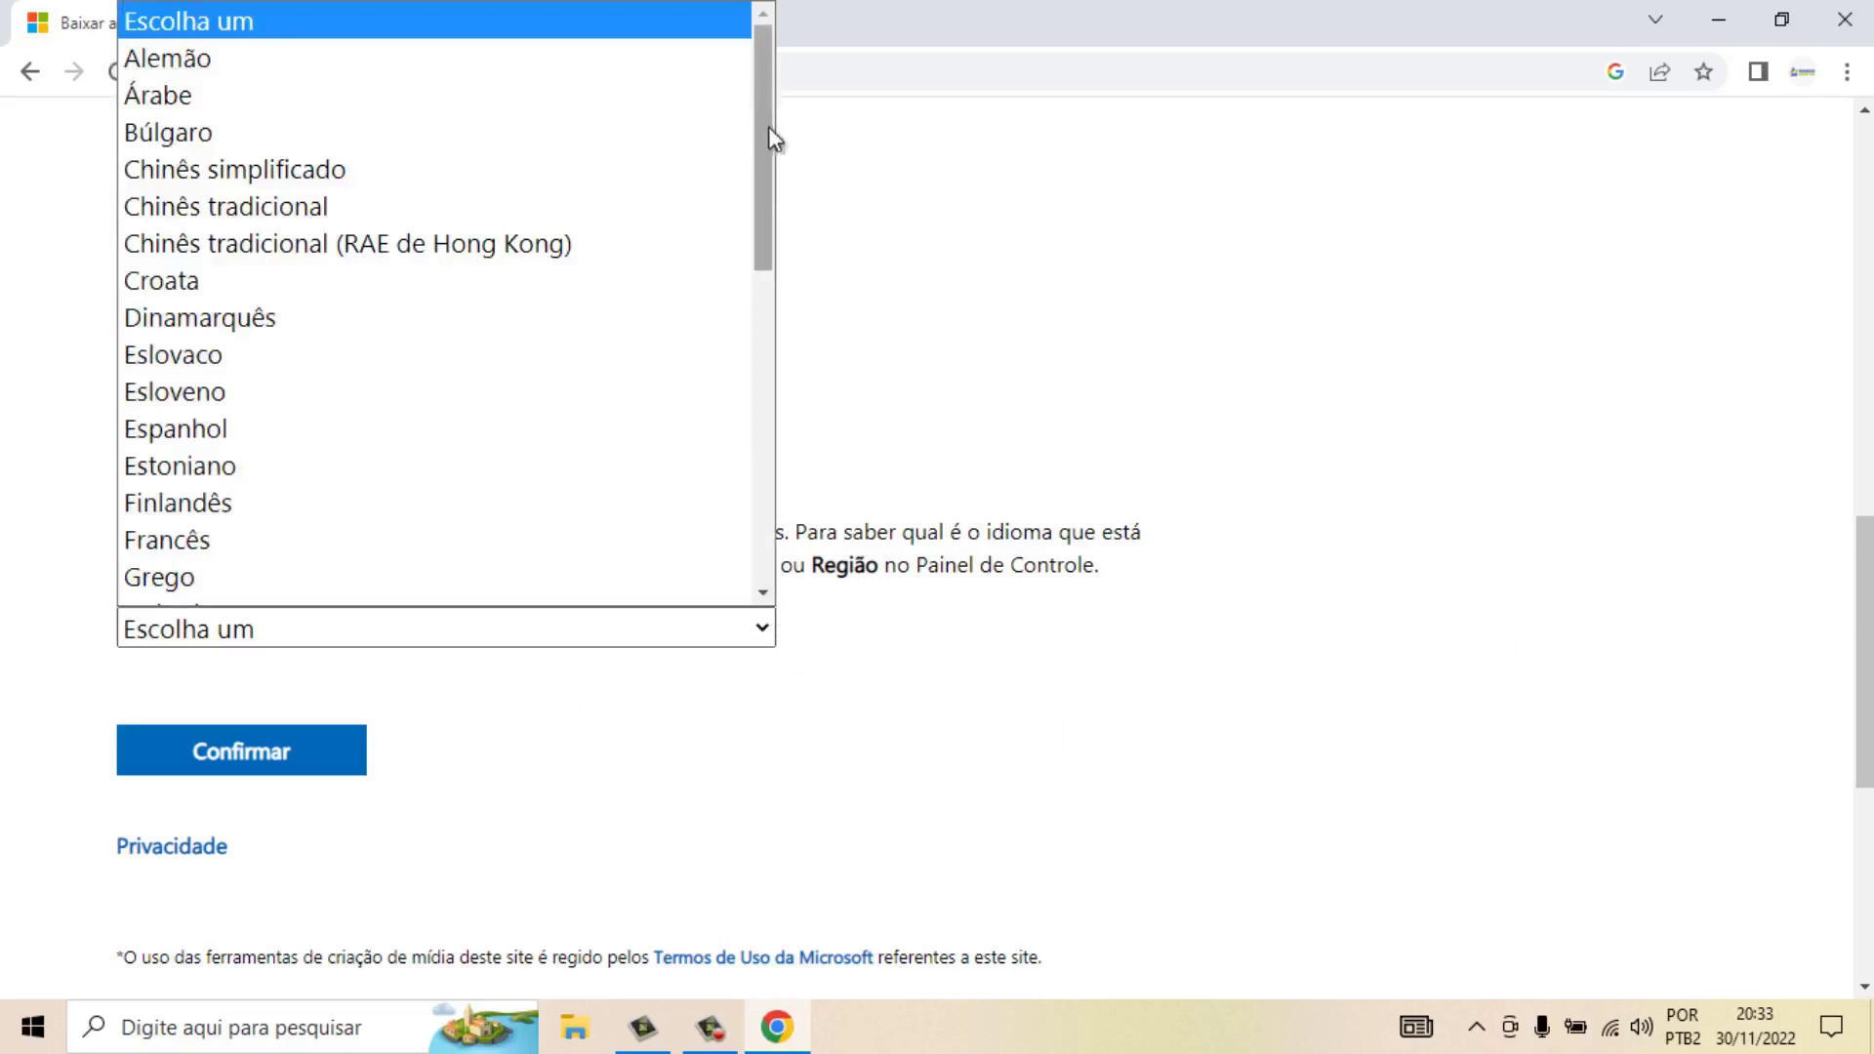
left_click_drag(769, 127, 770, 406)
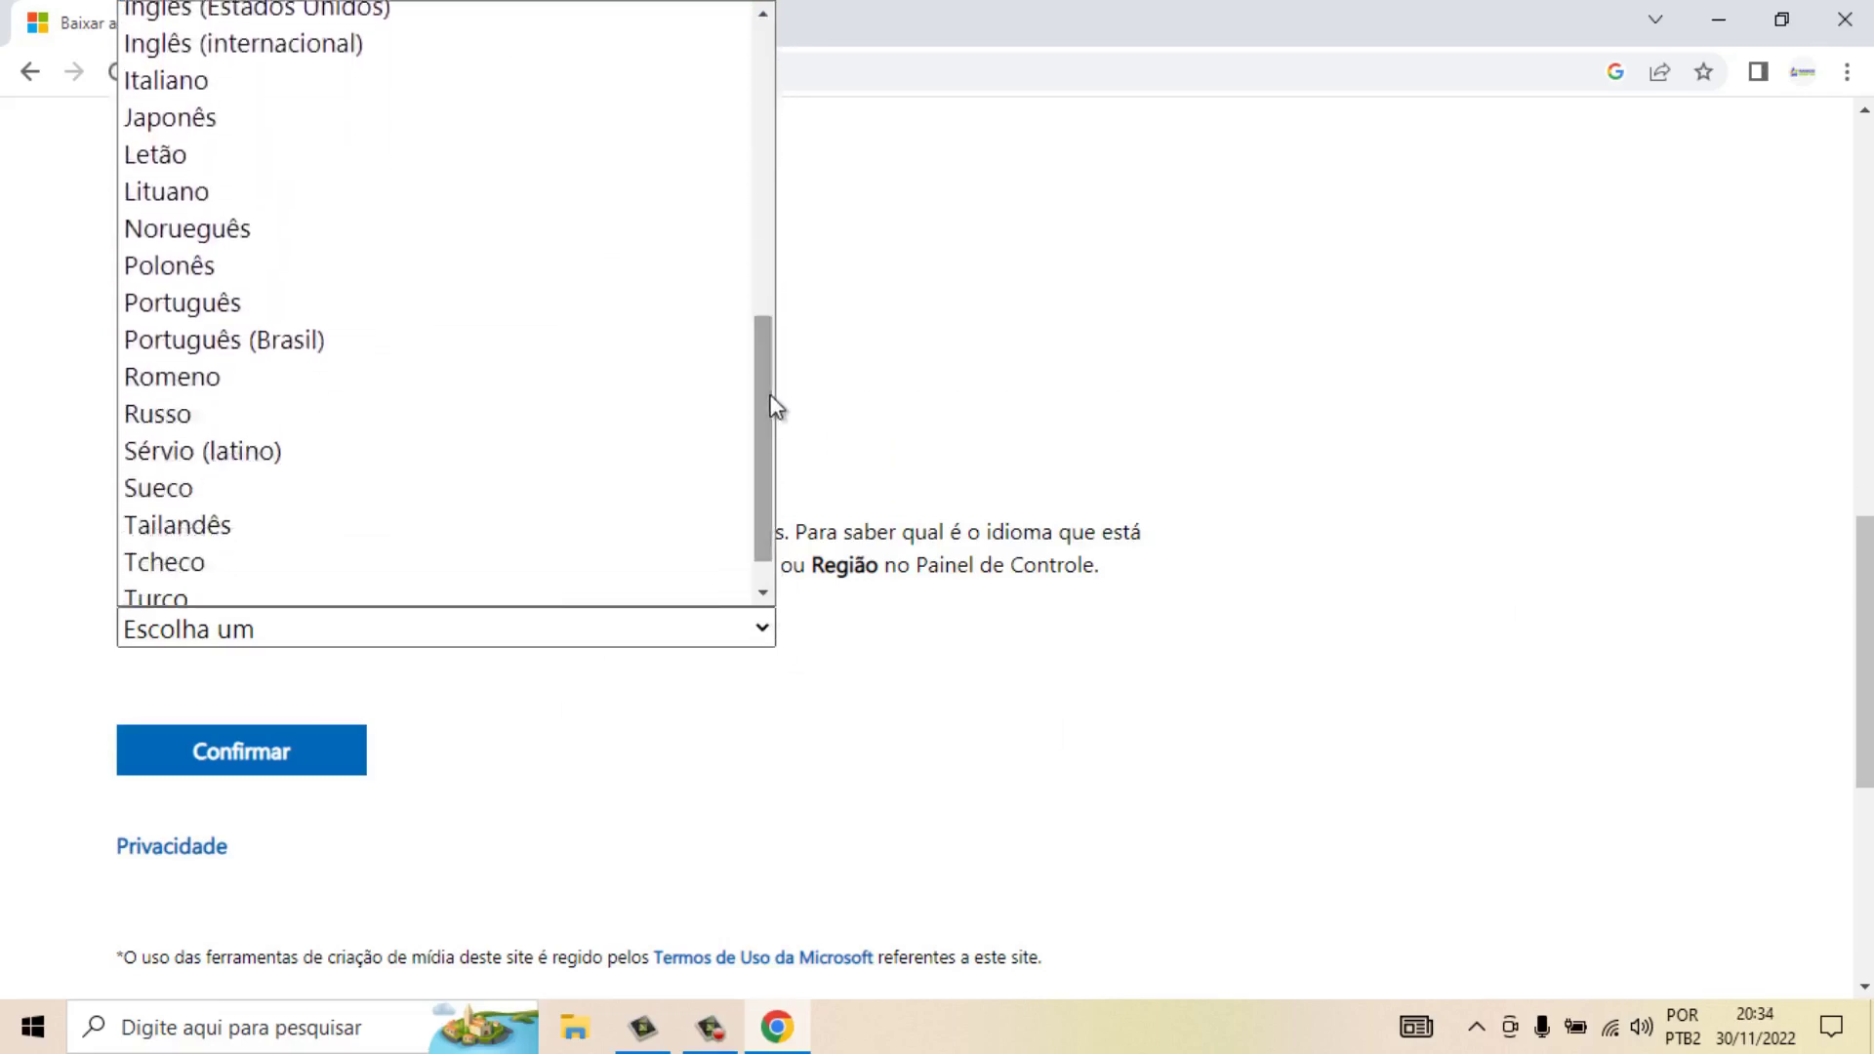
left_click(343, 346)
left_click(1250, 713)
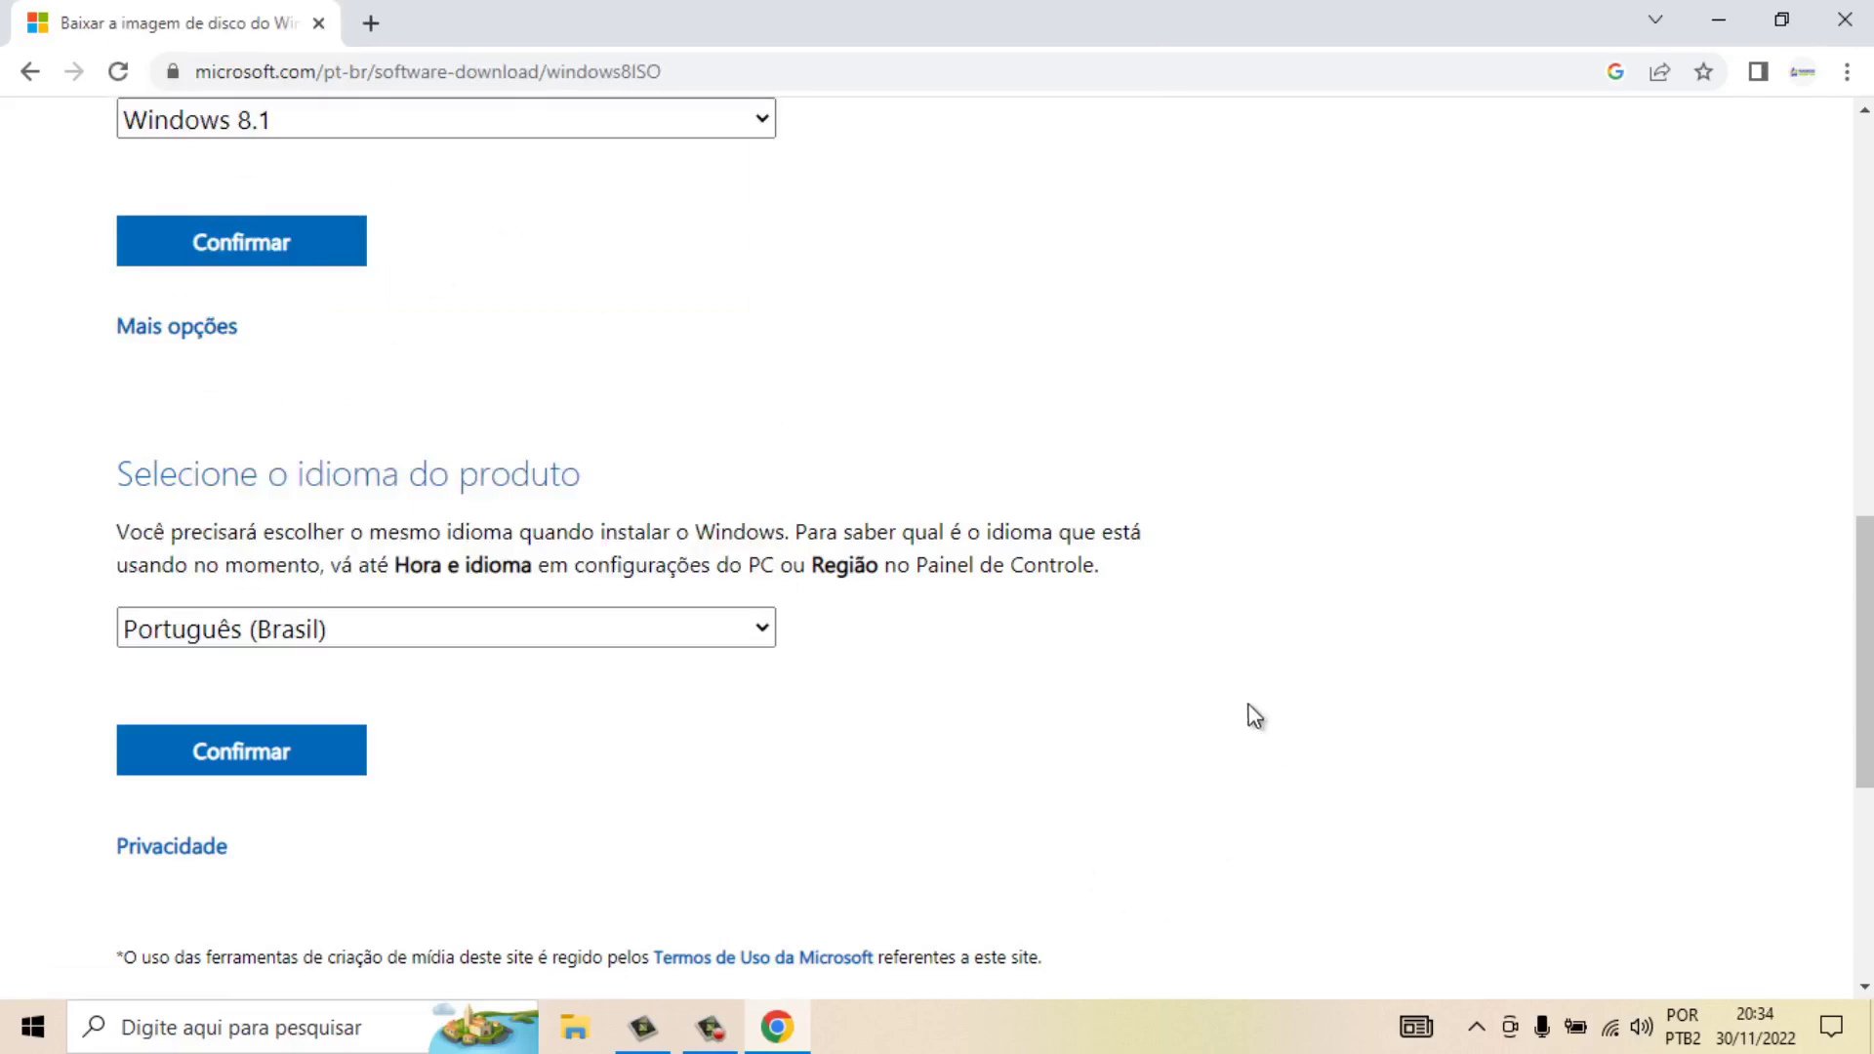
scroll(1247, 606, "down", 1)
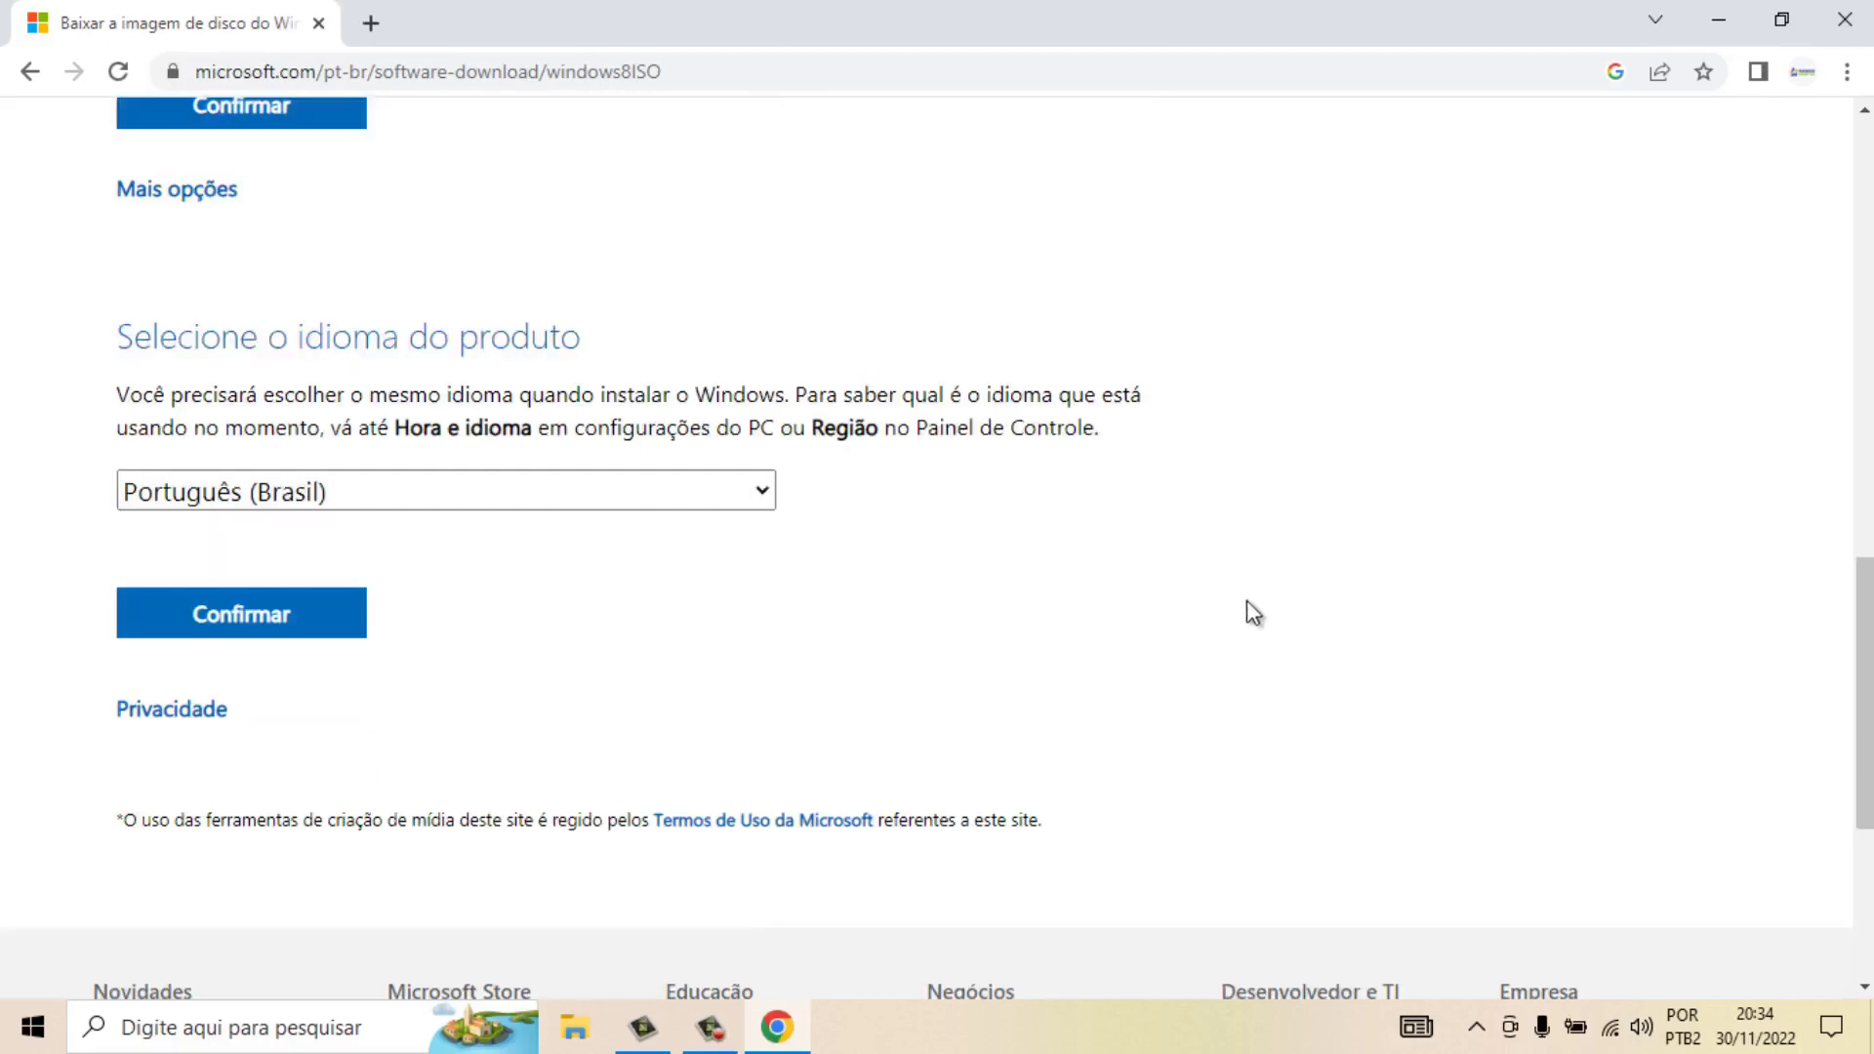
left_click(239, 625)
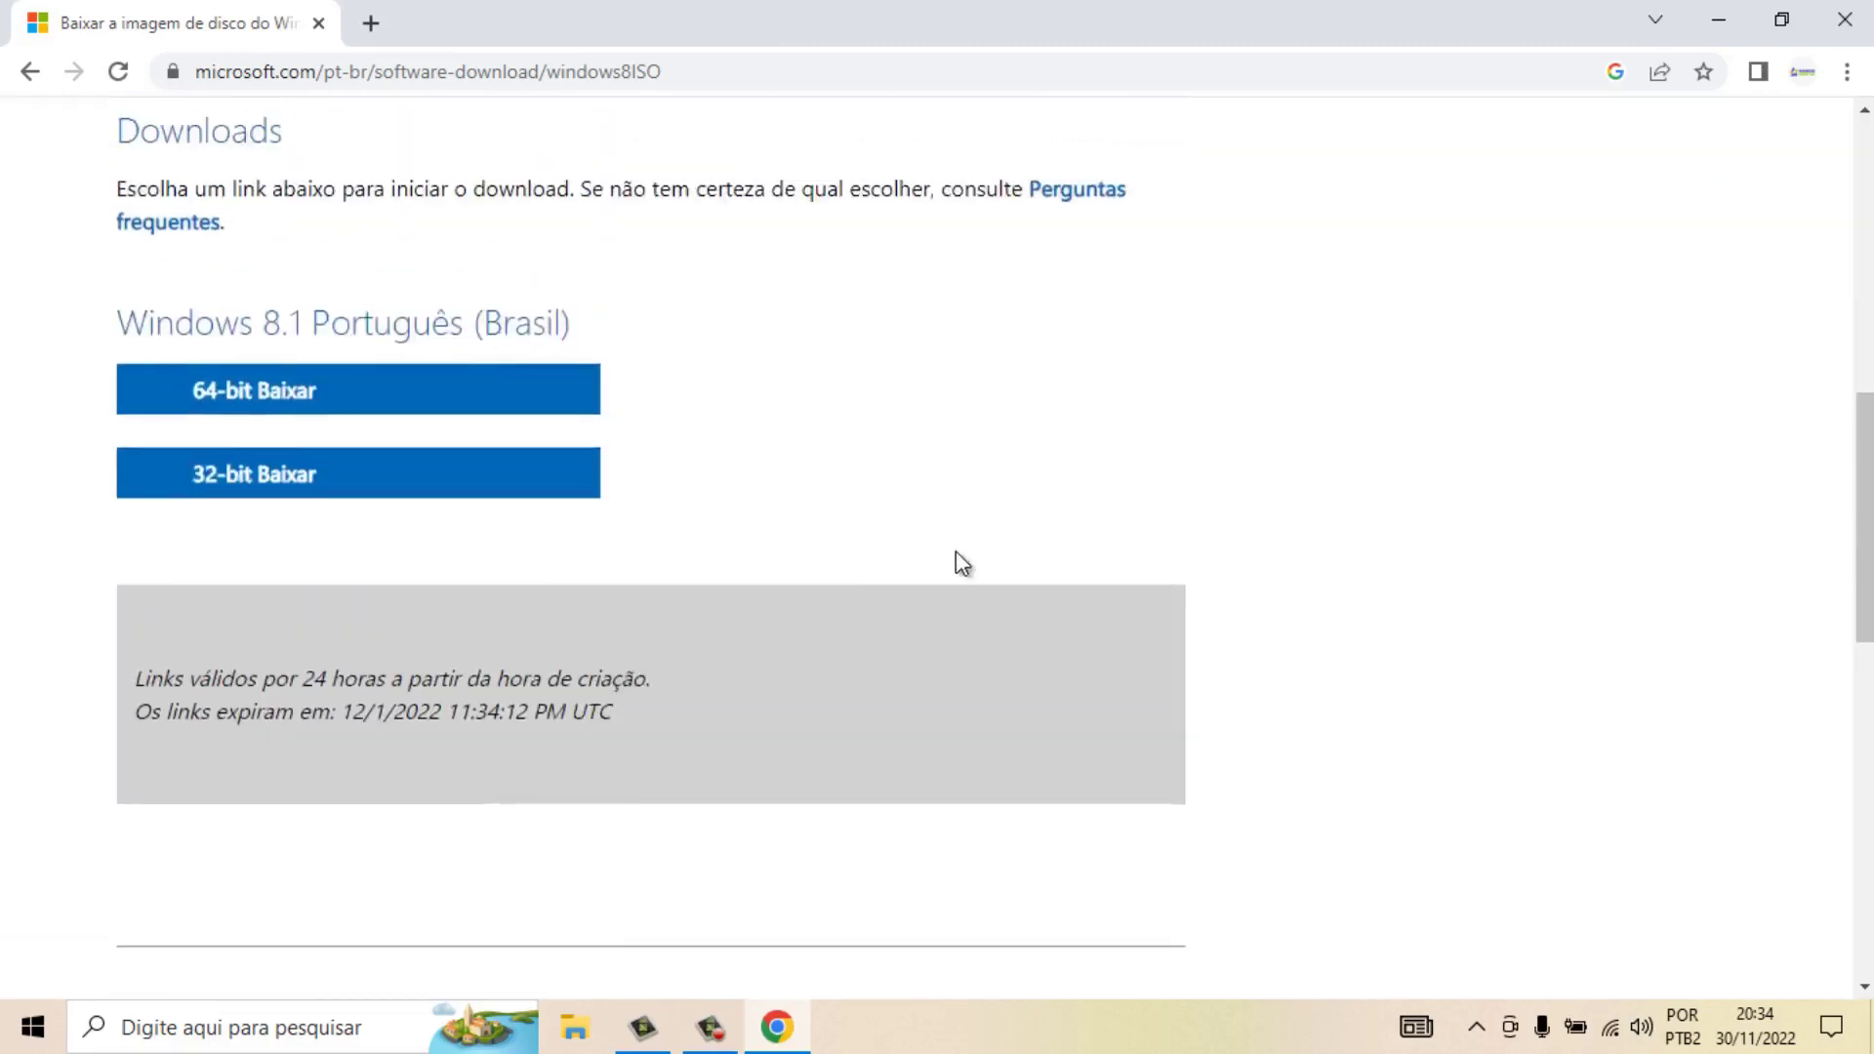
Start the 64-bit Windows 8.1 ISO download and remove the deleted rufus-3.21.exe entry from the browser's download history
scroll(960, 573, "up", 1)
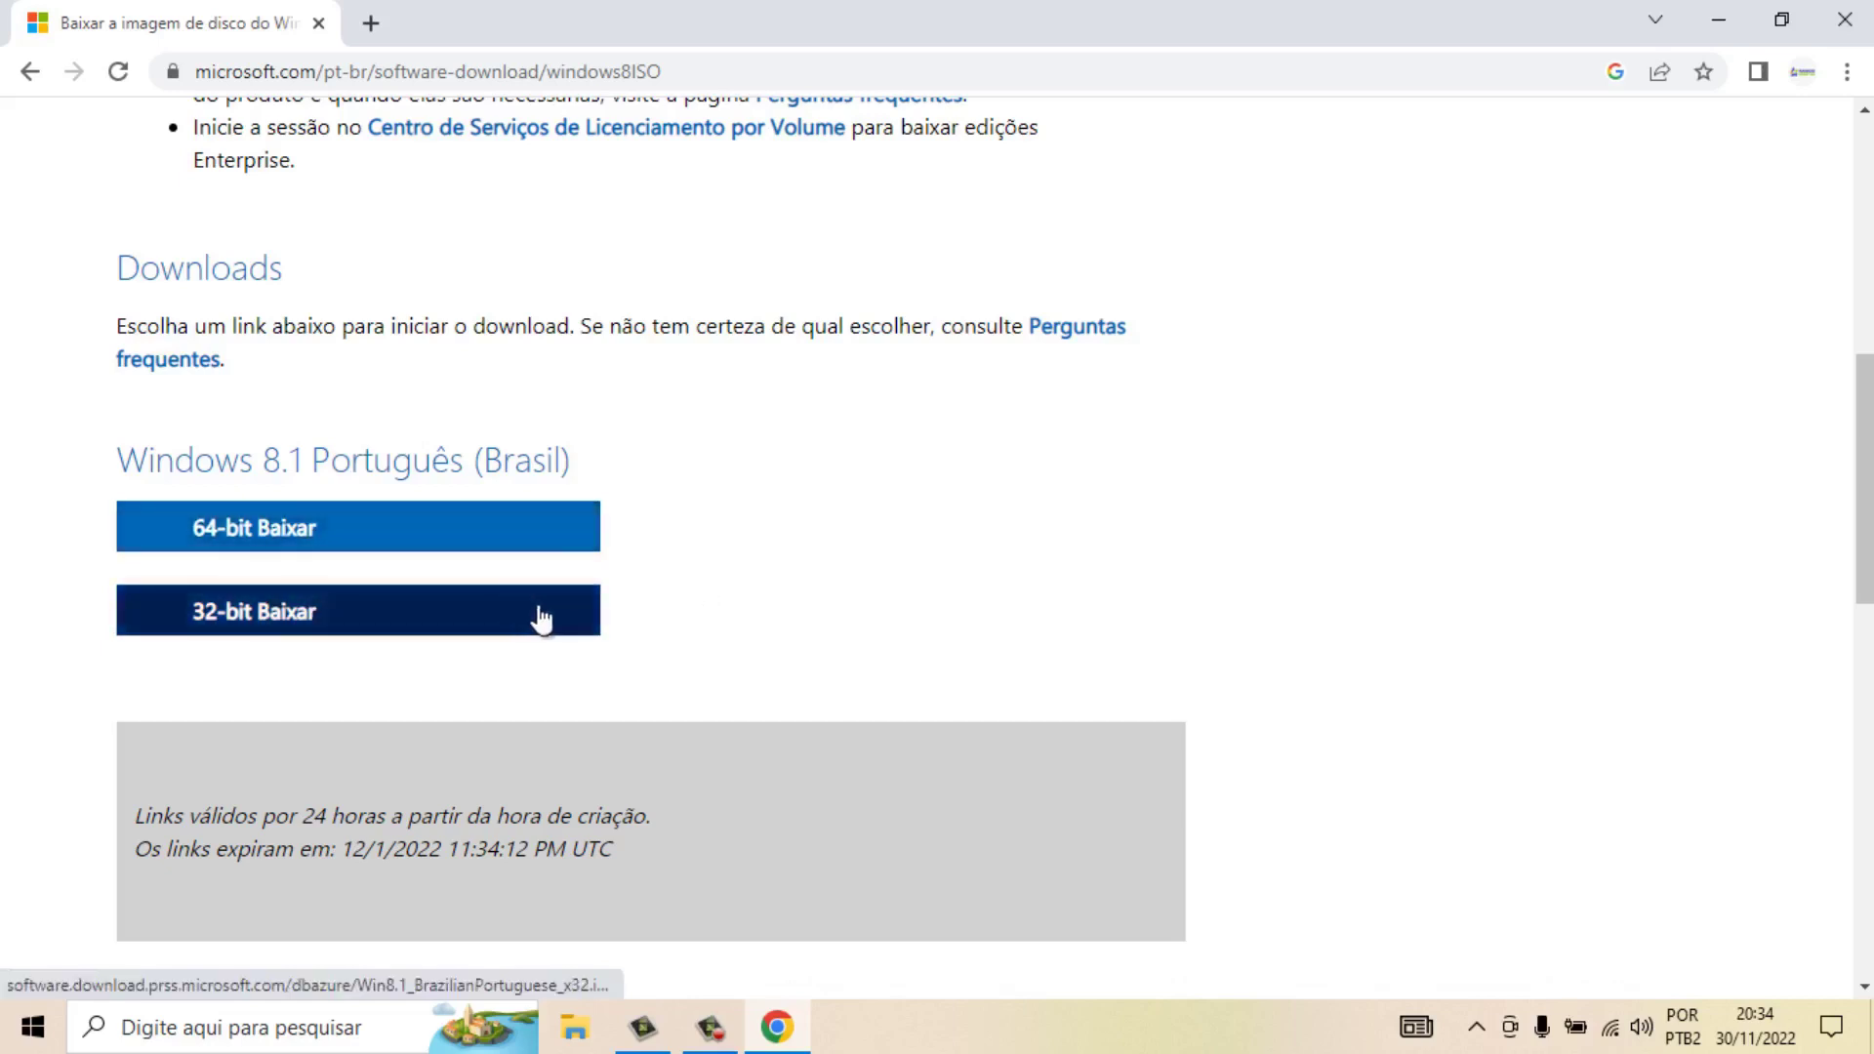
left_click(358, 536)
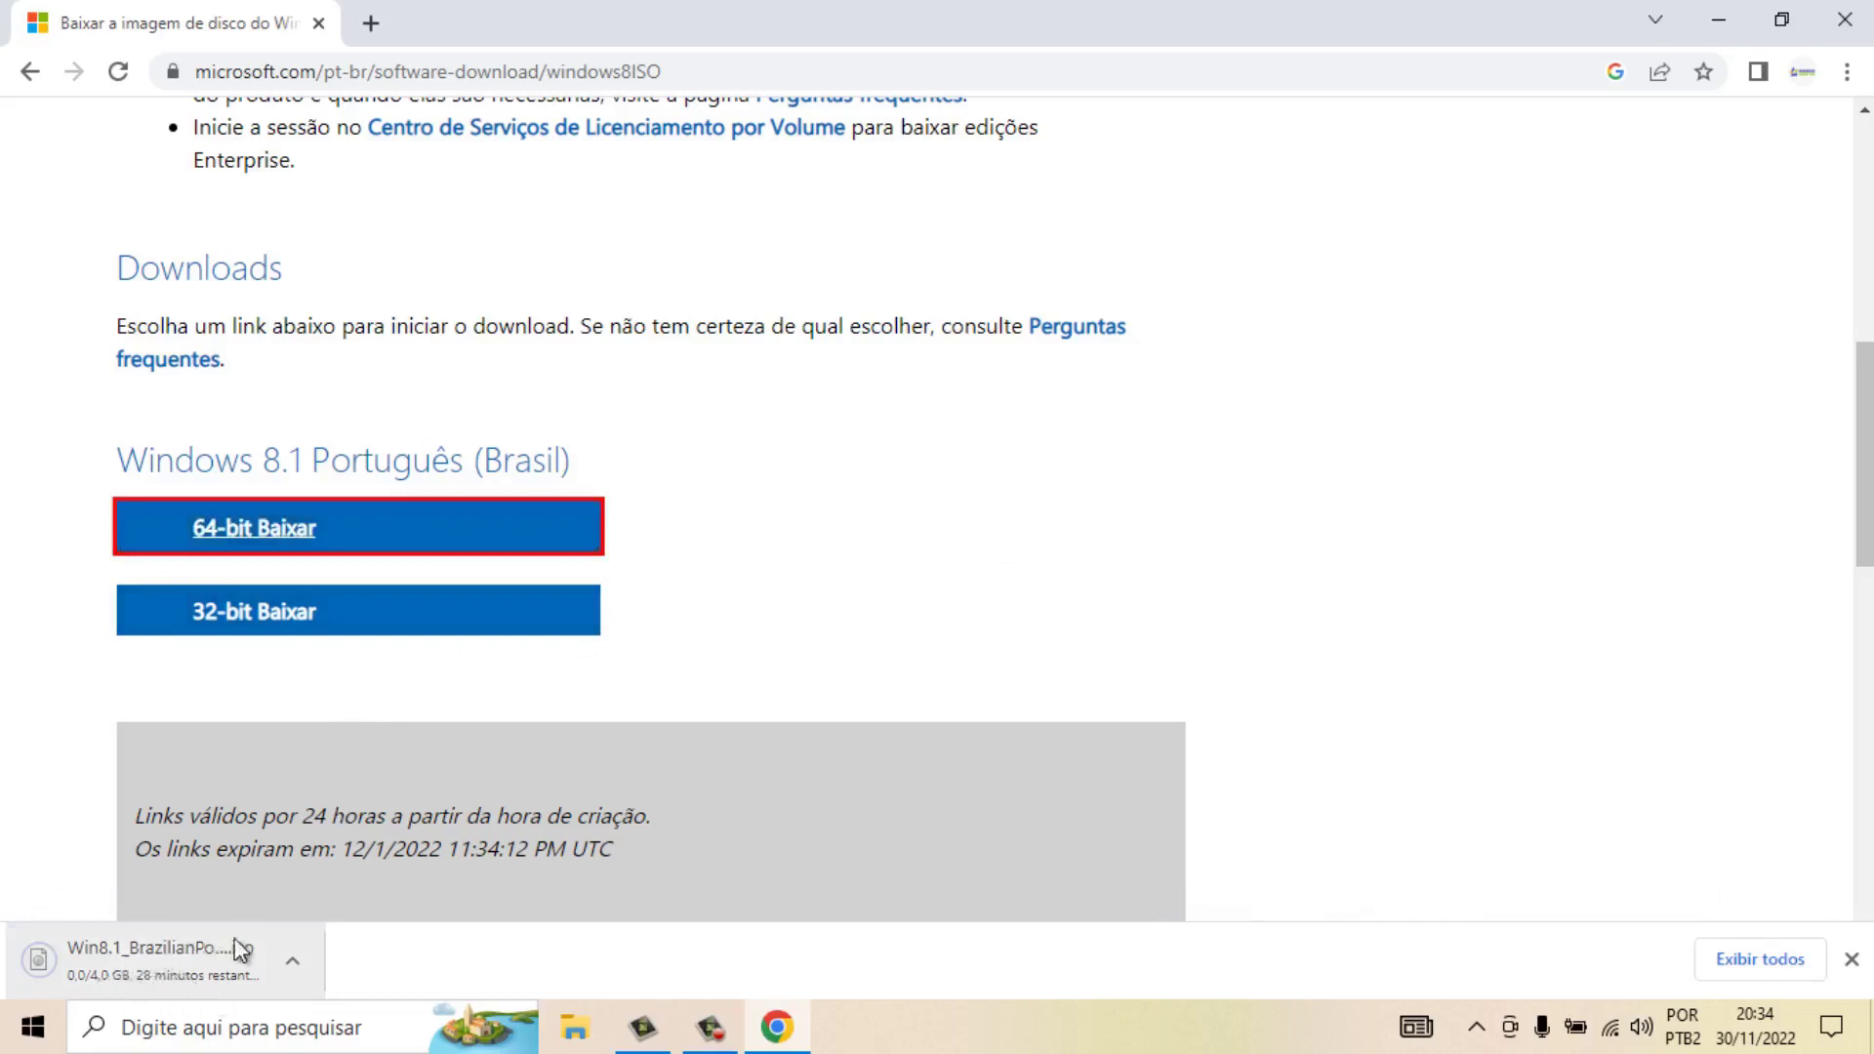
left_click(1757, 961)
left_click(1370, 565)
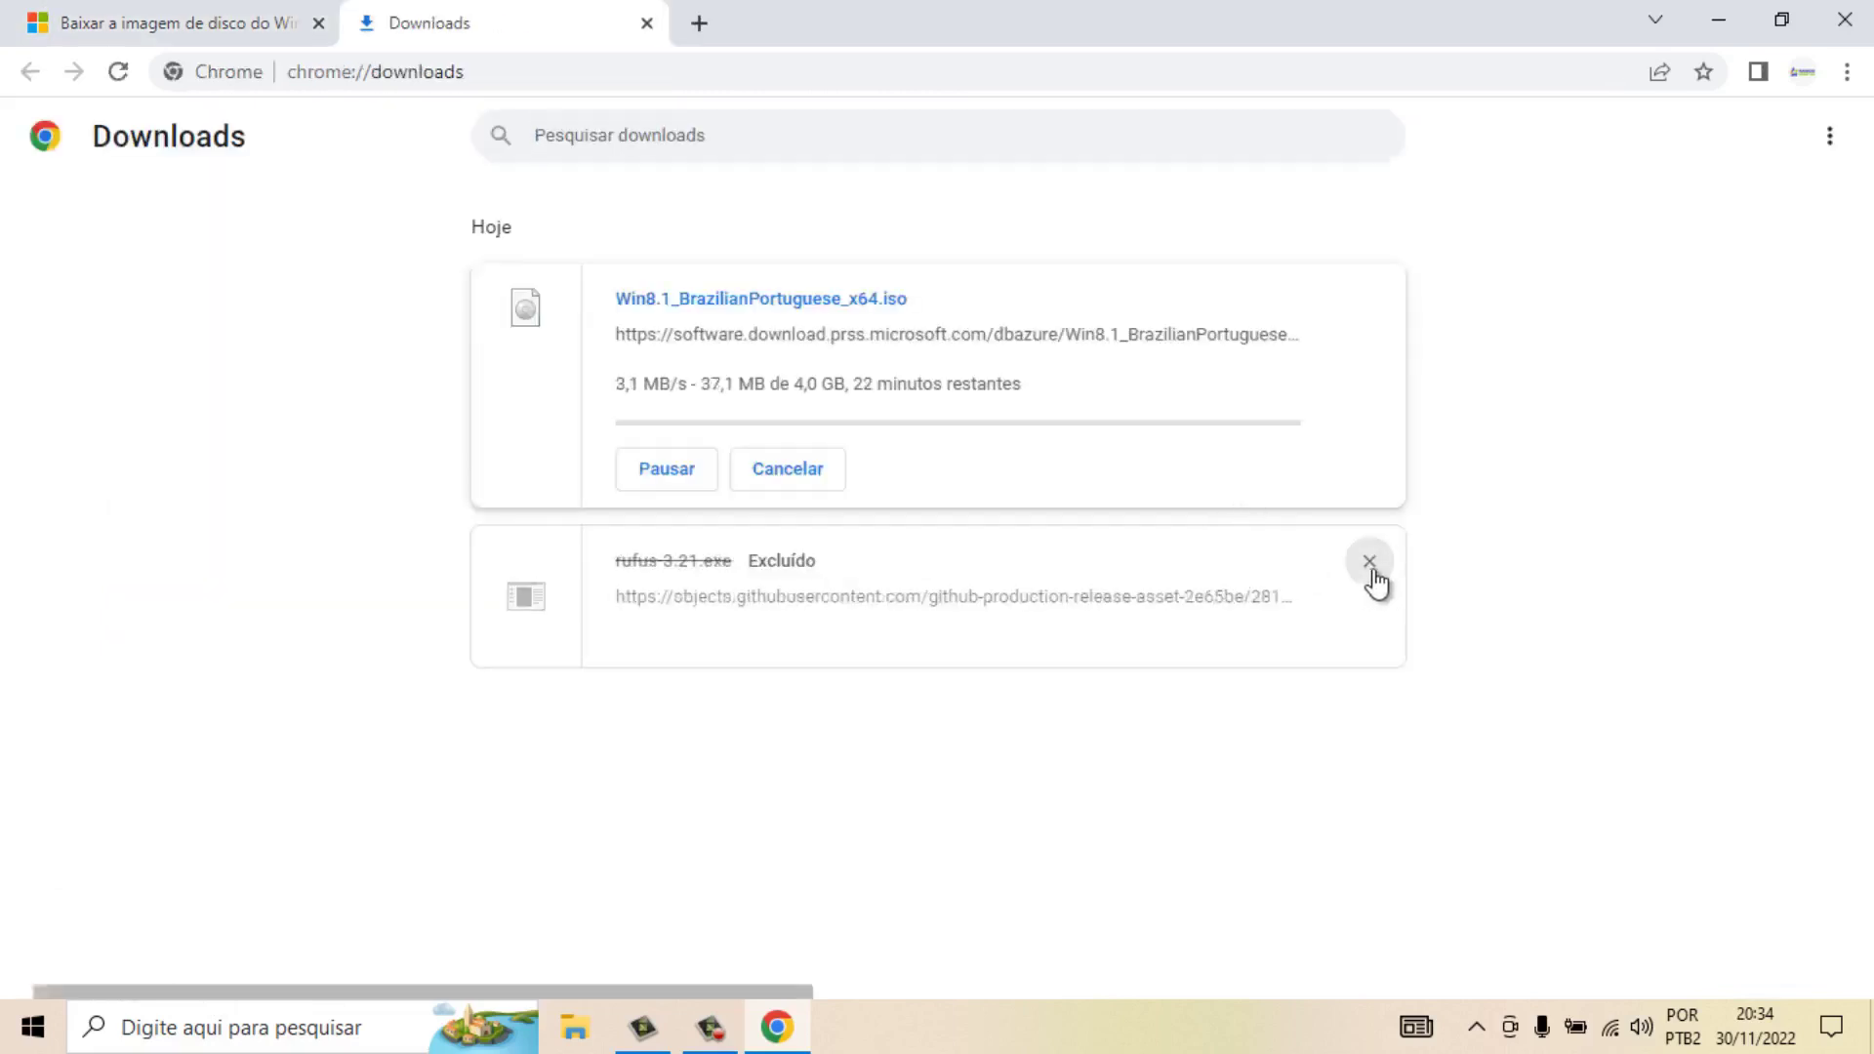
left_click(1372, 572)
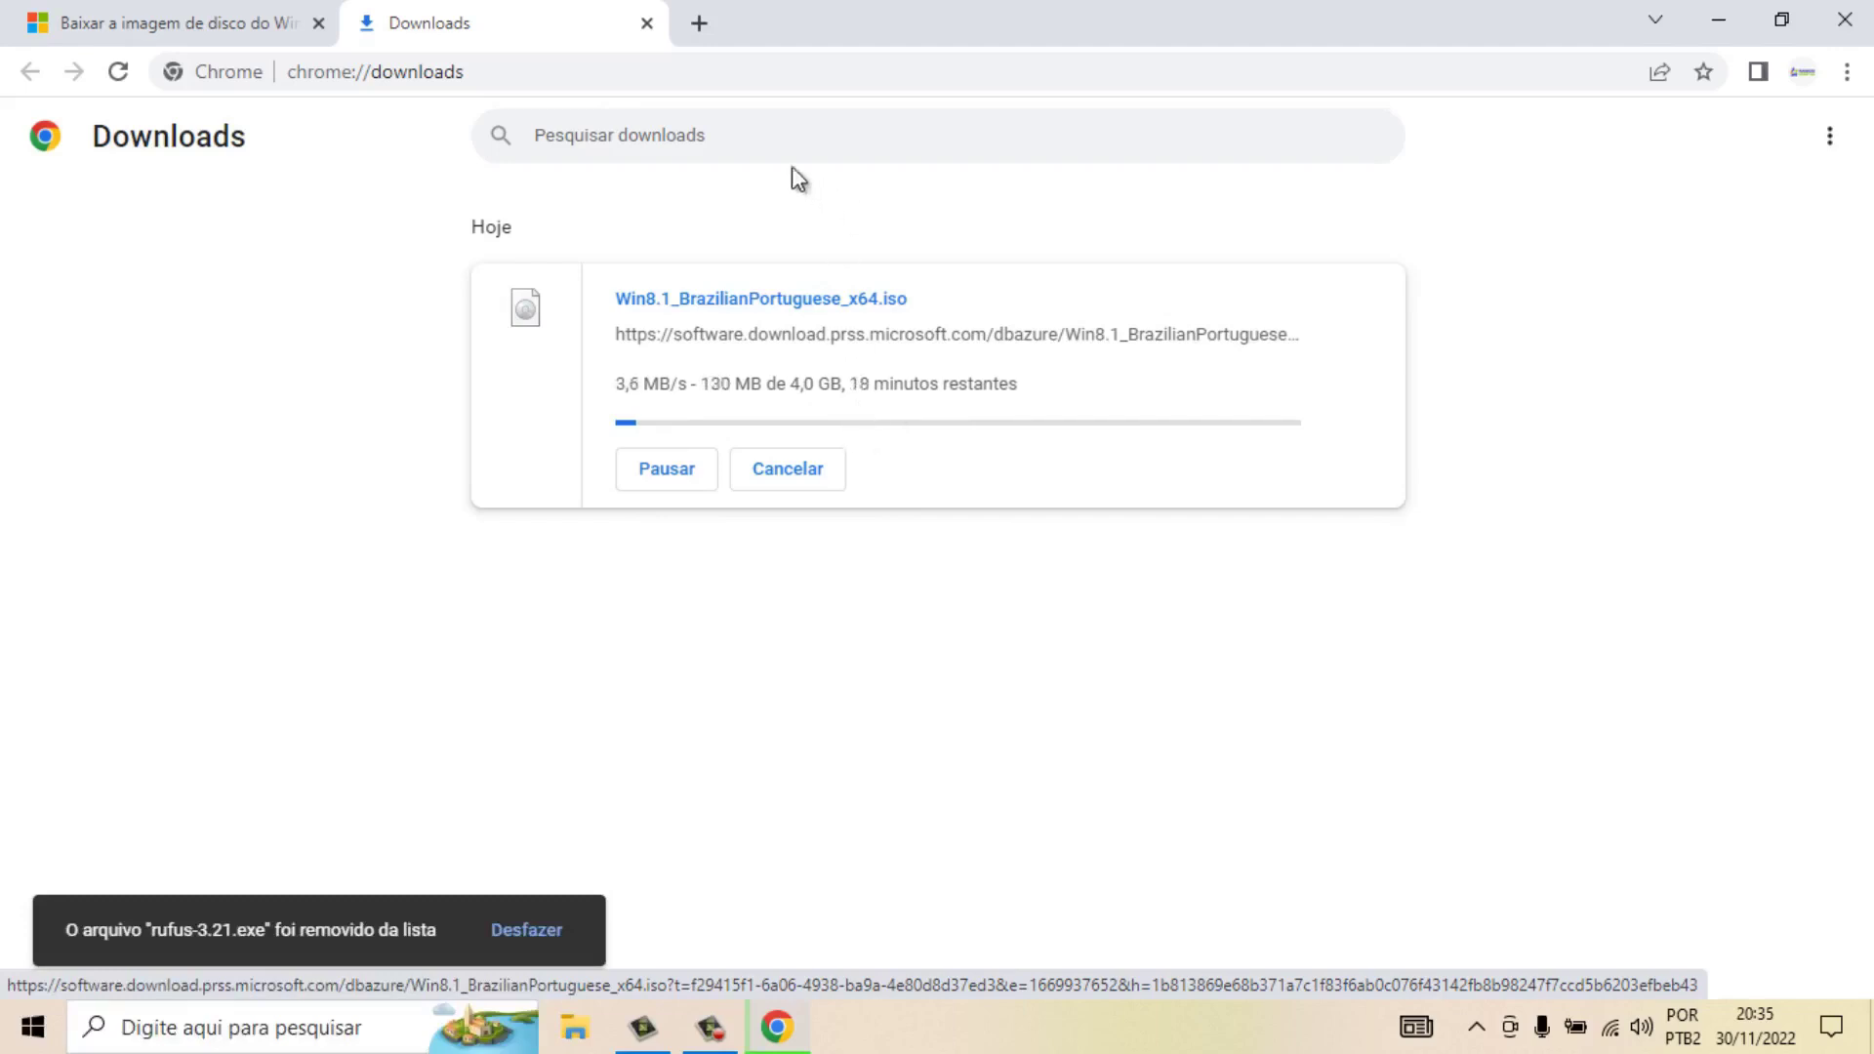
Search Google for "rufus" in a new browser tab and open the official rufus.ie site
left_click(706, 30)
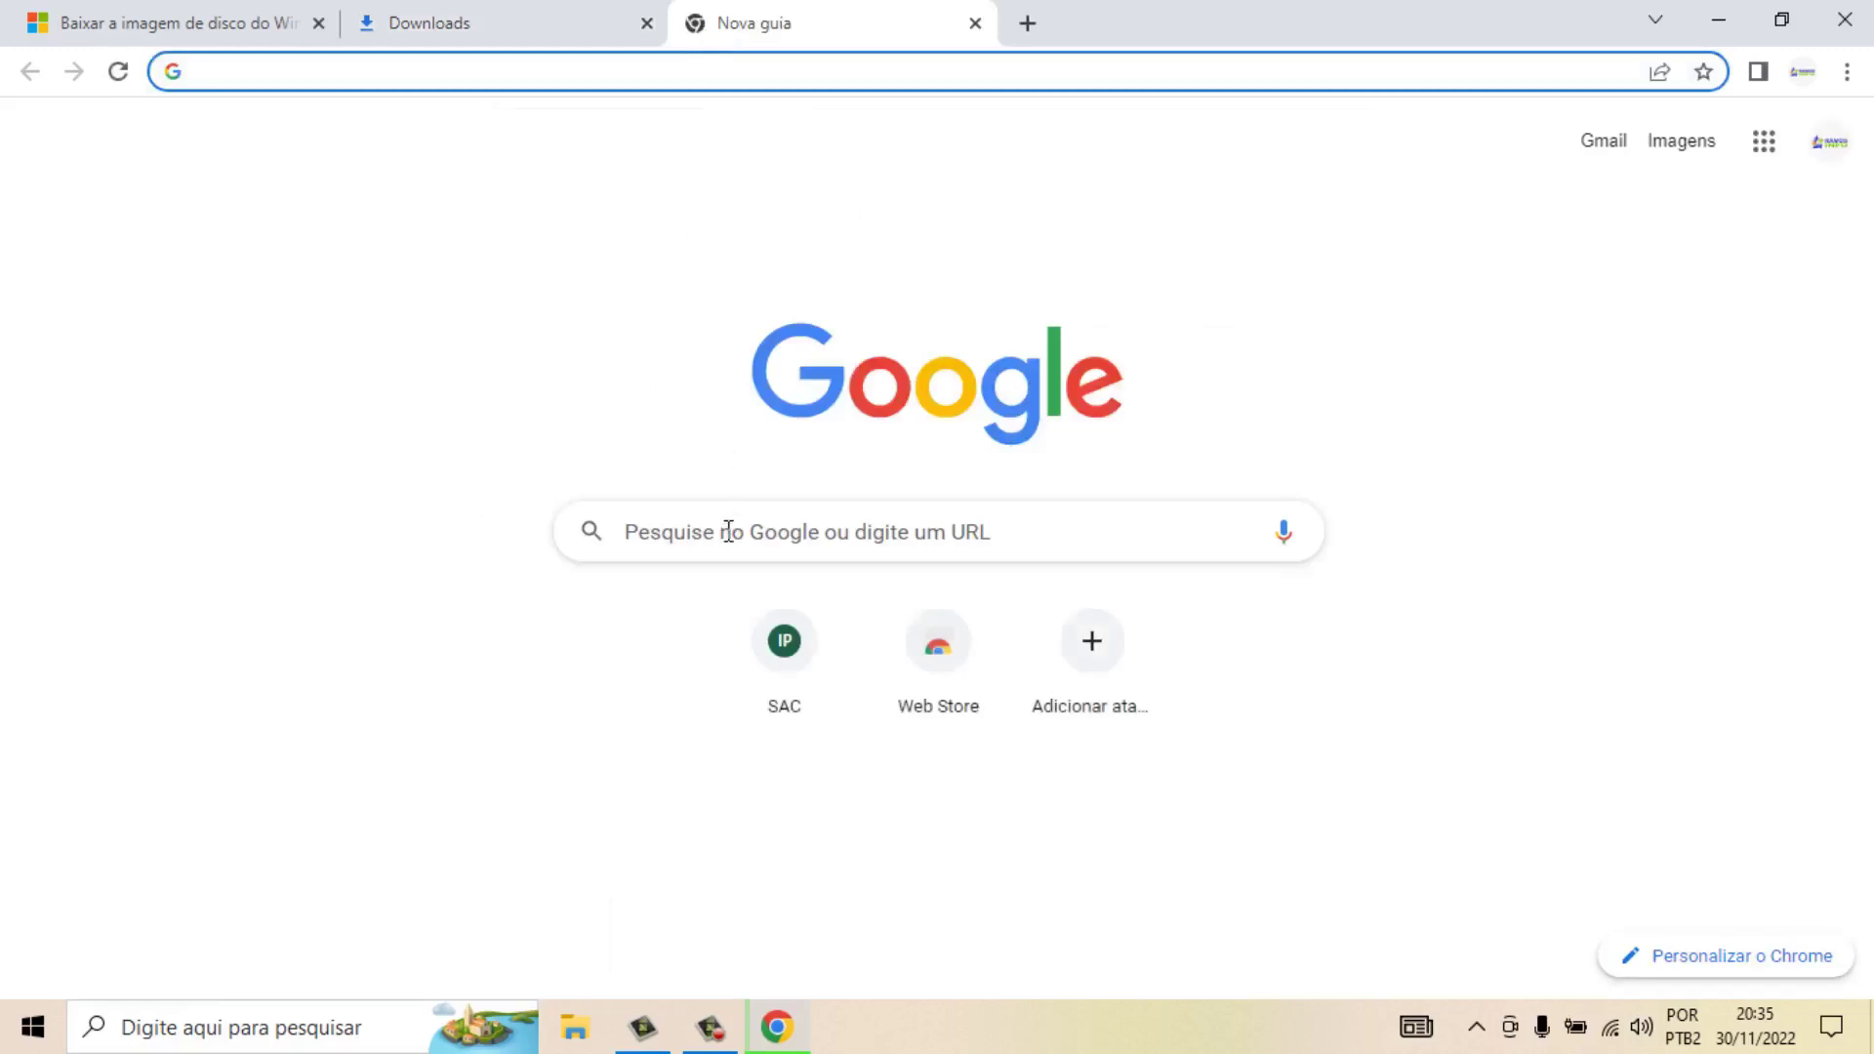
left_click(728, 531)
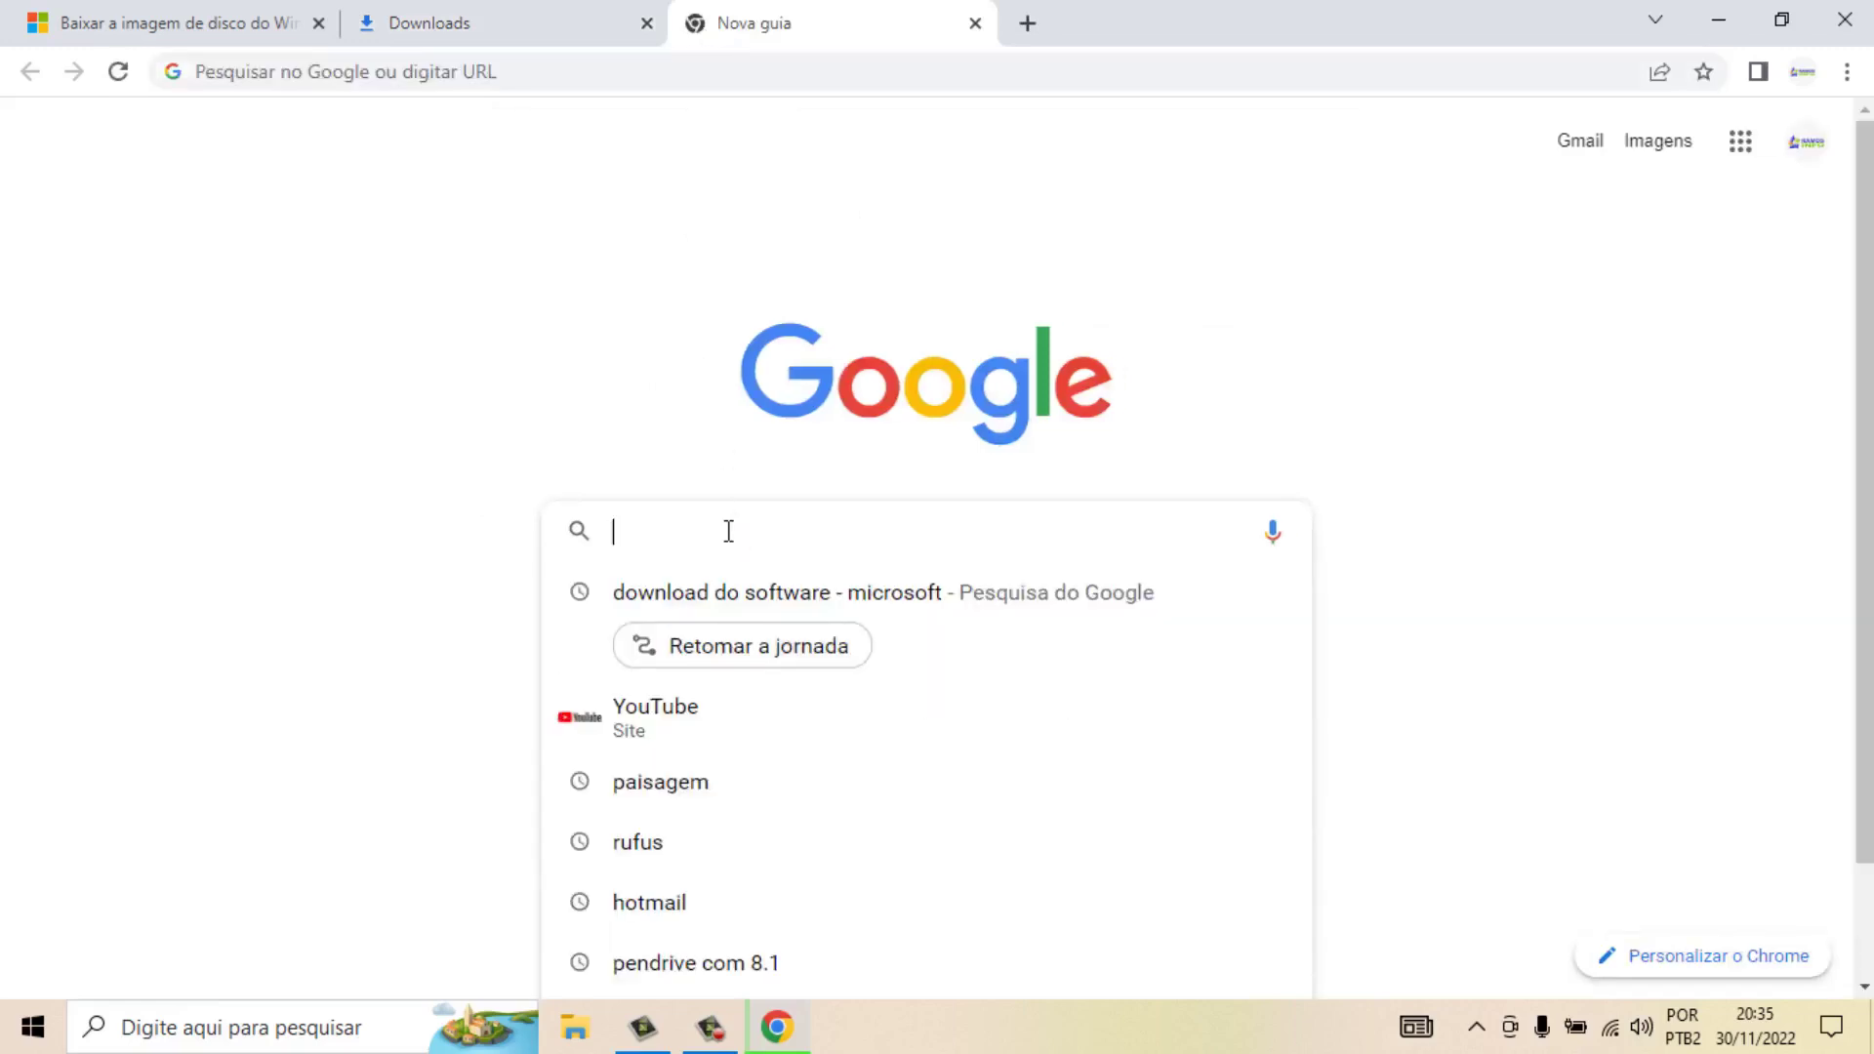
type("rufus")
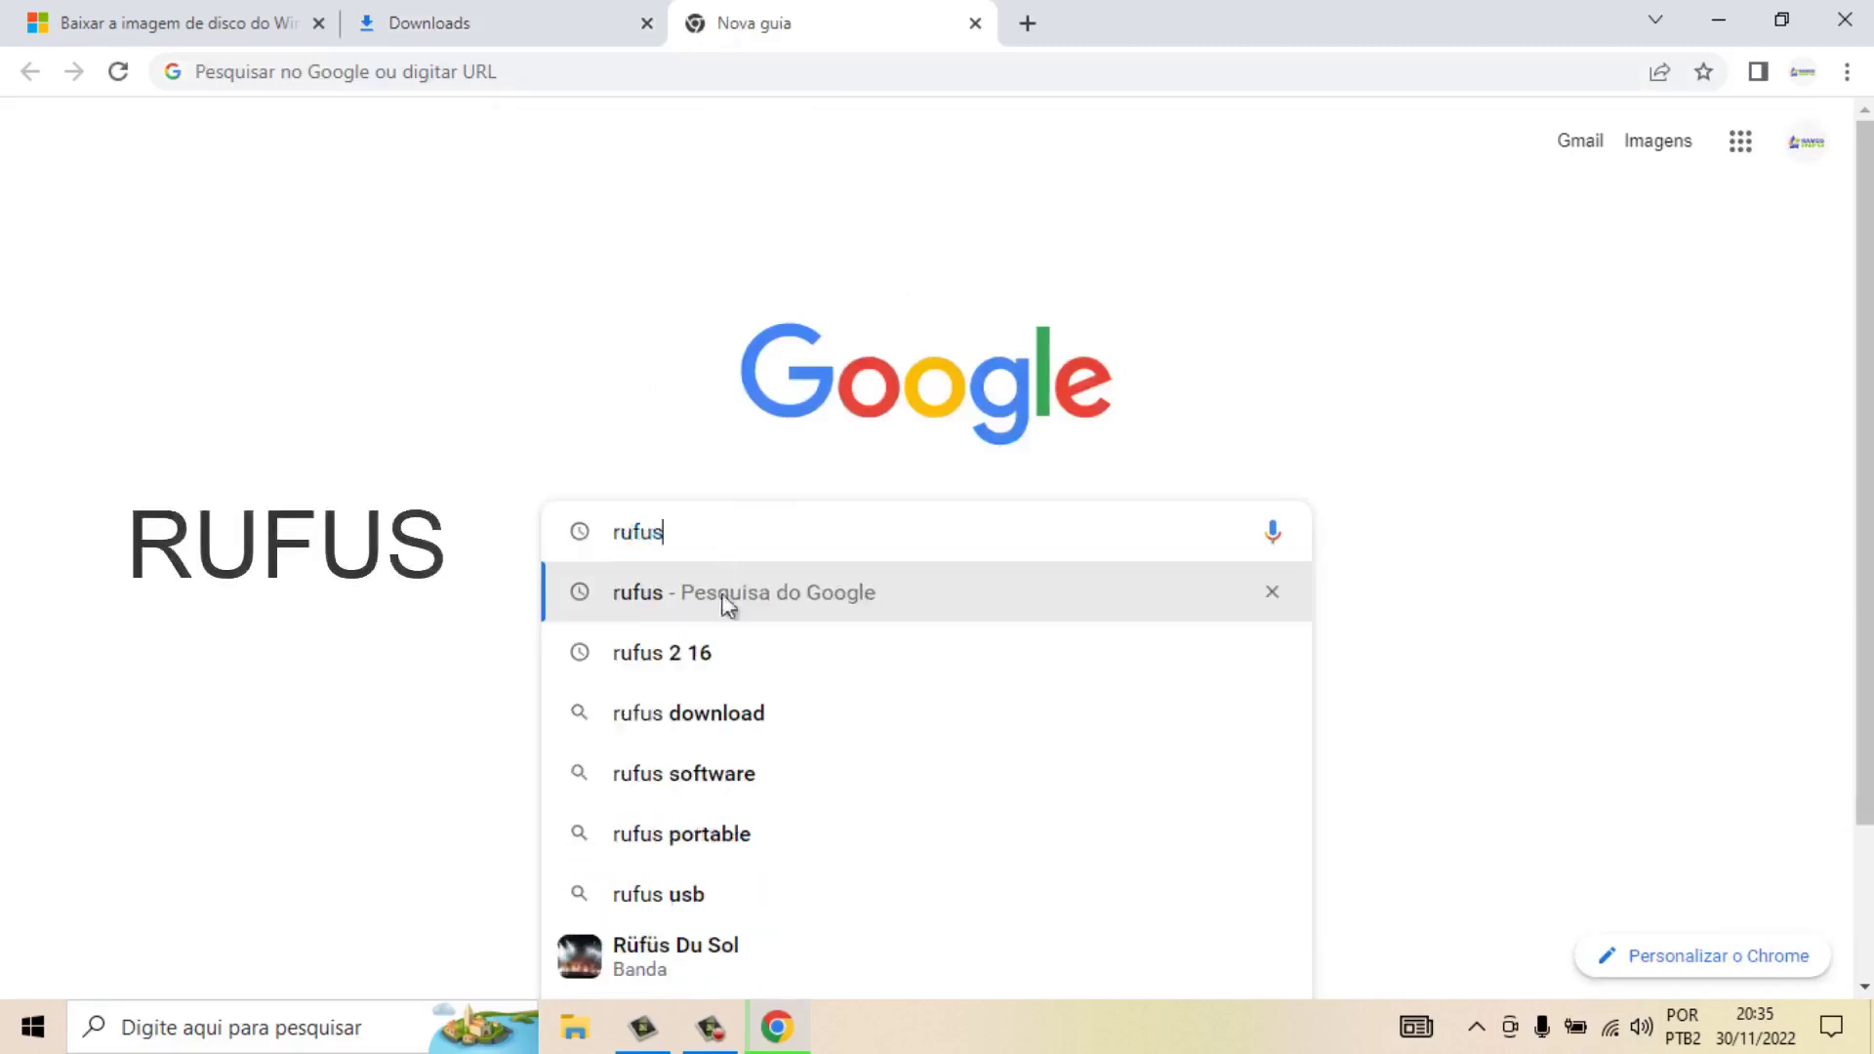
left_click(646, 586)
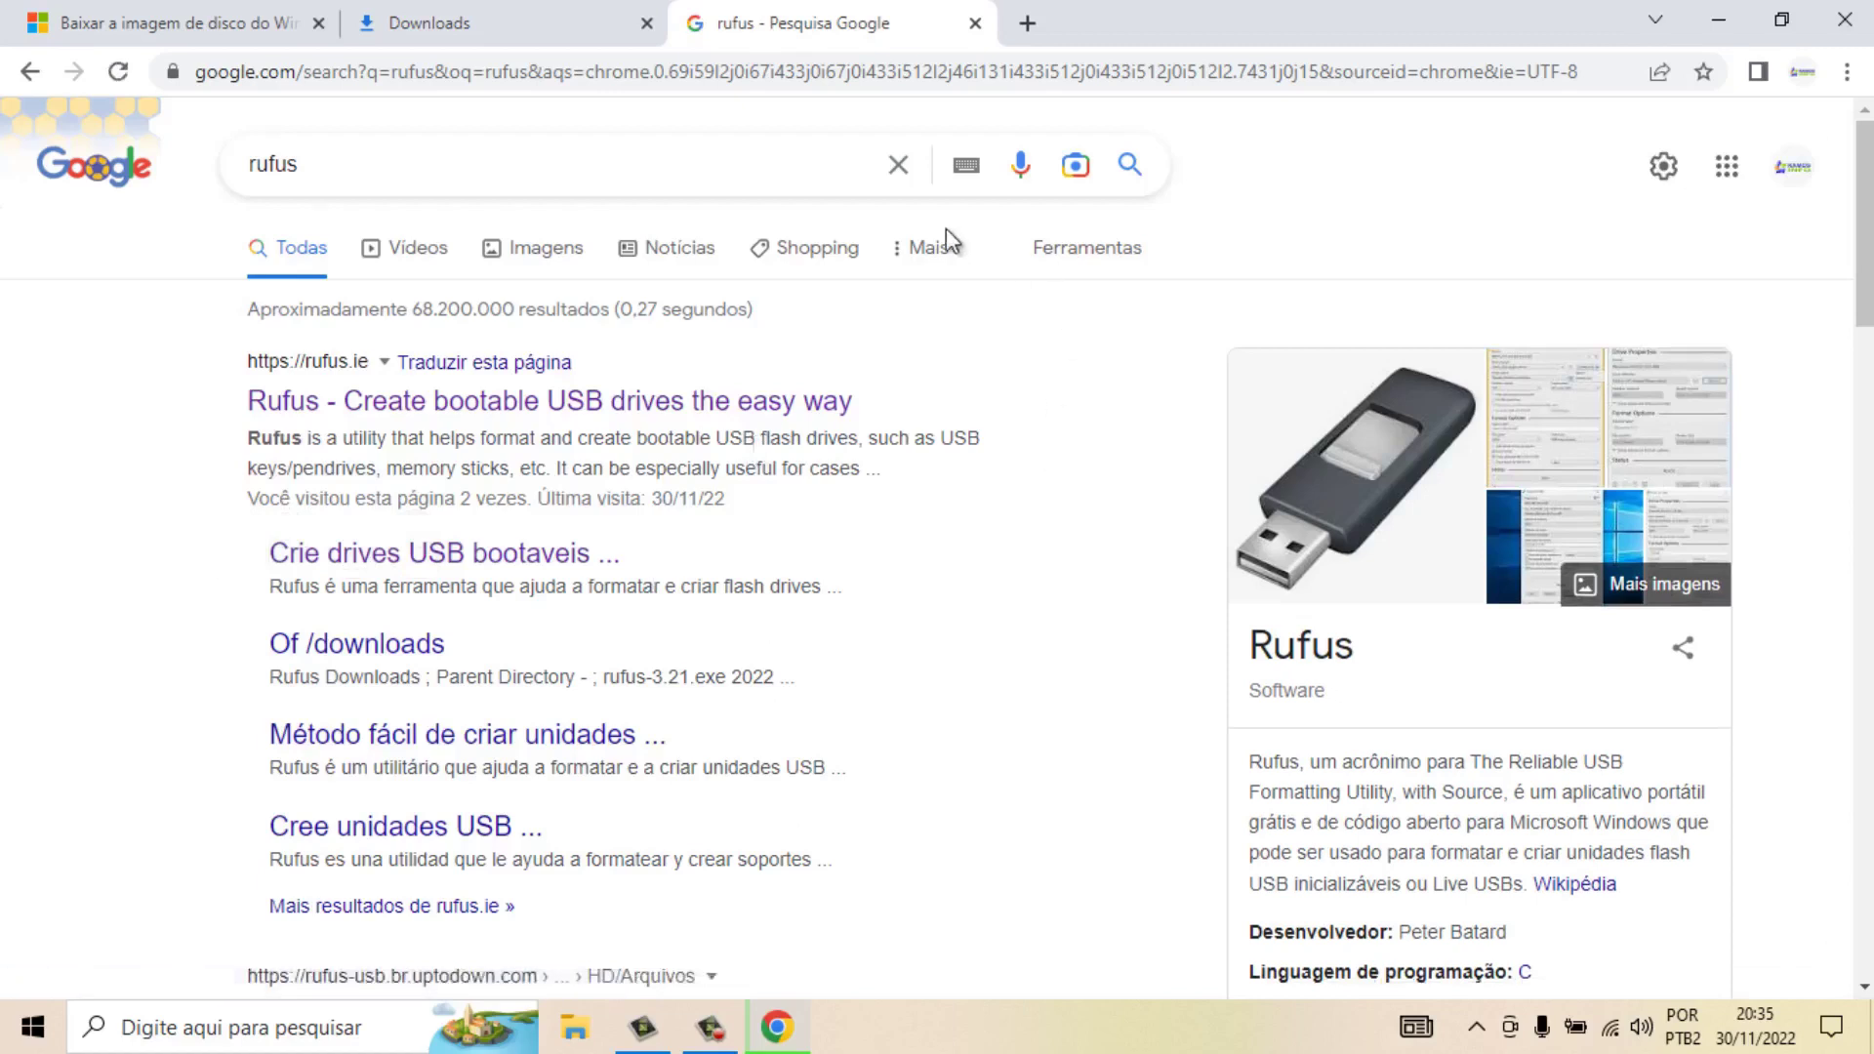
left_click(326, 402)
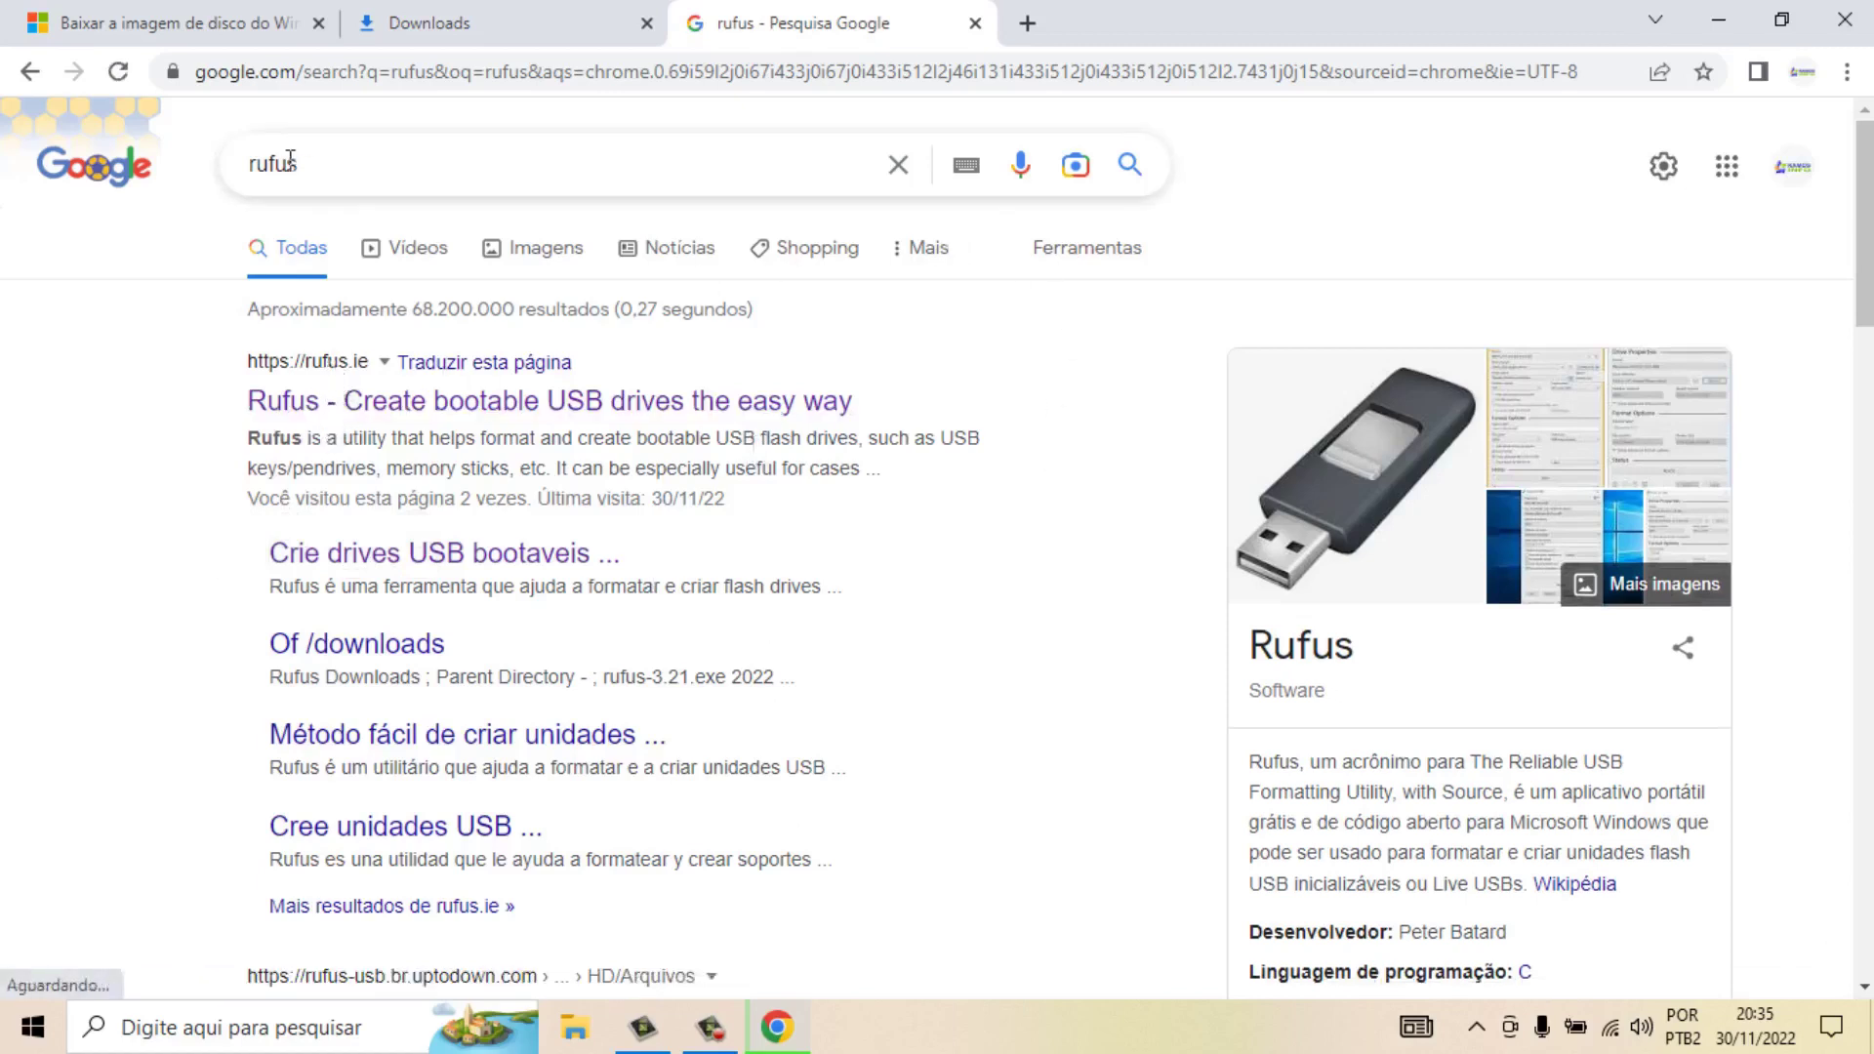
left_click_drag(299, 163, 215, 162)
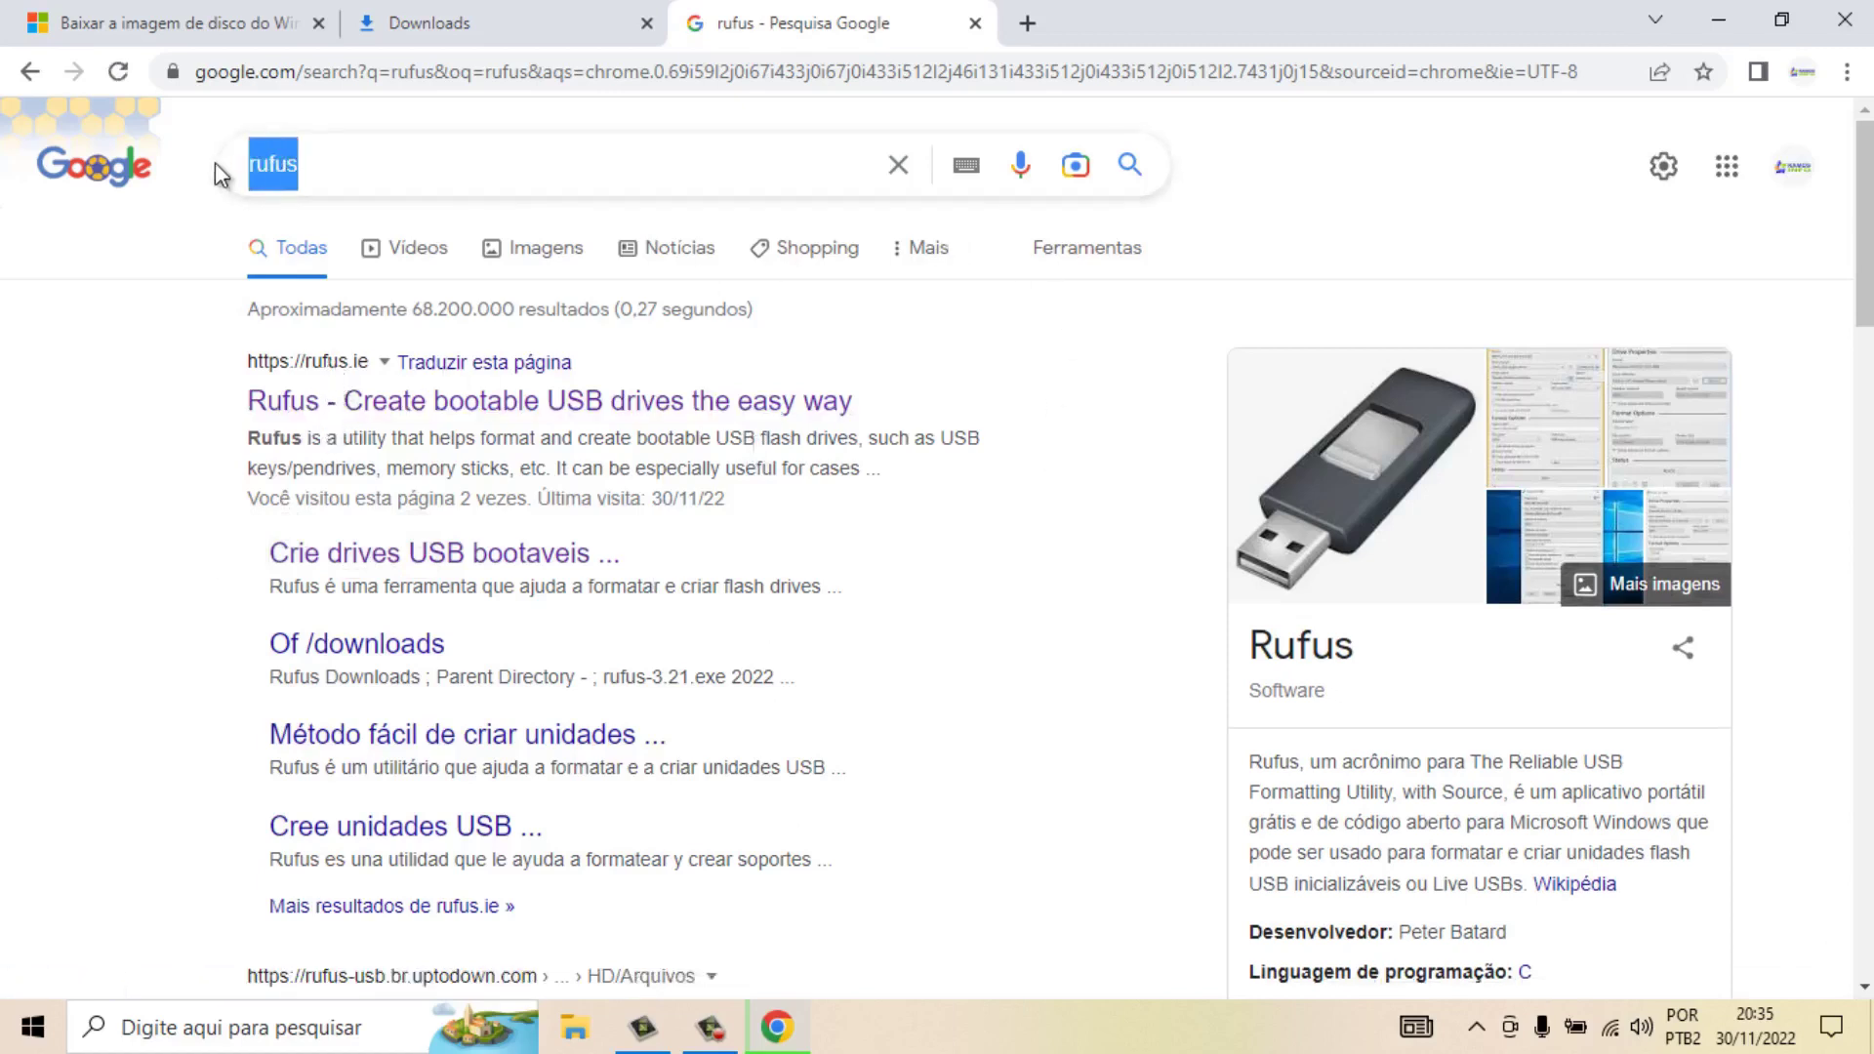
left_click(127, 475)
left_click(367, 408)
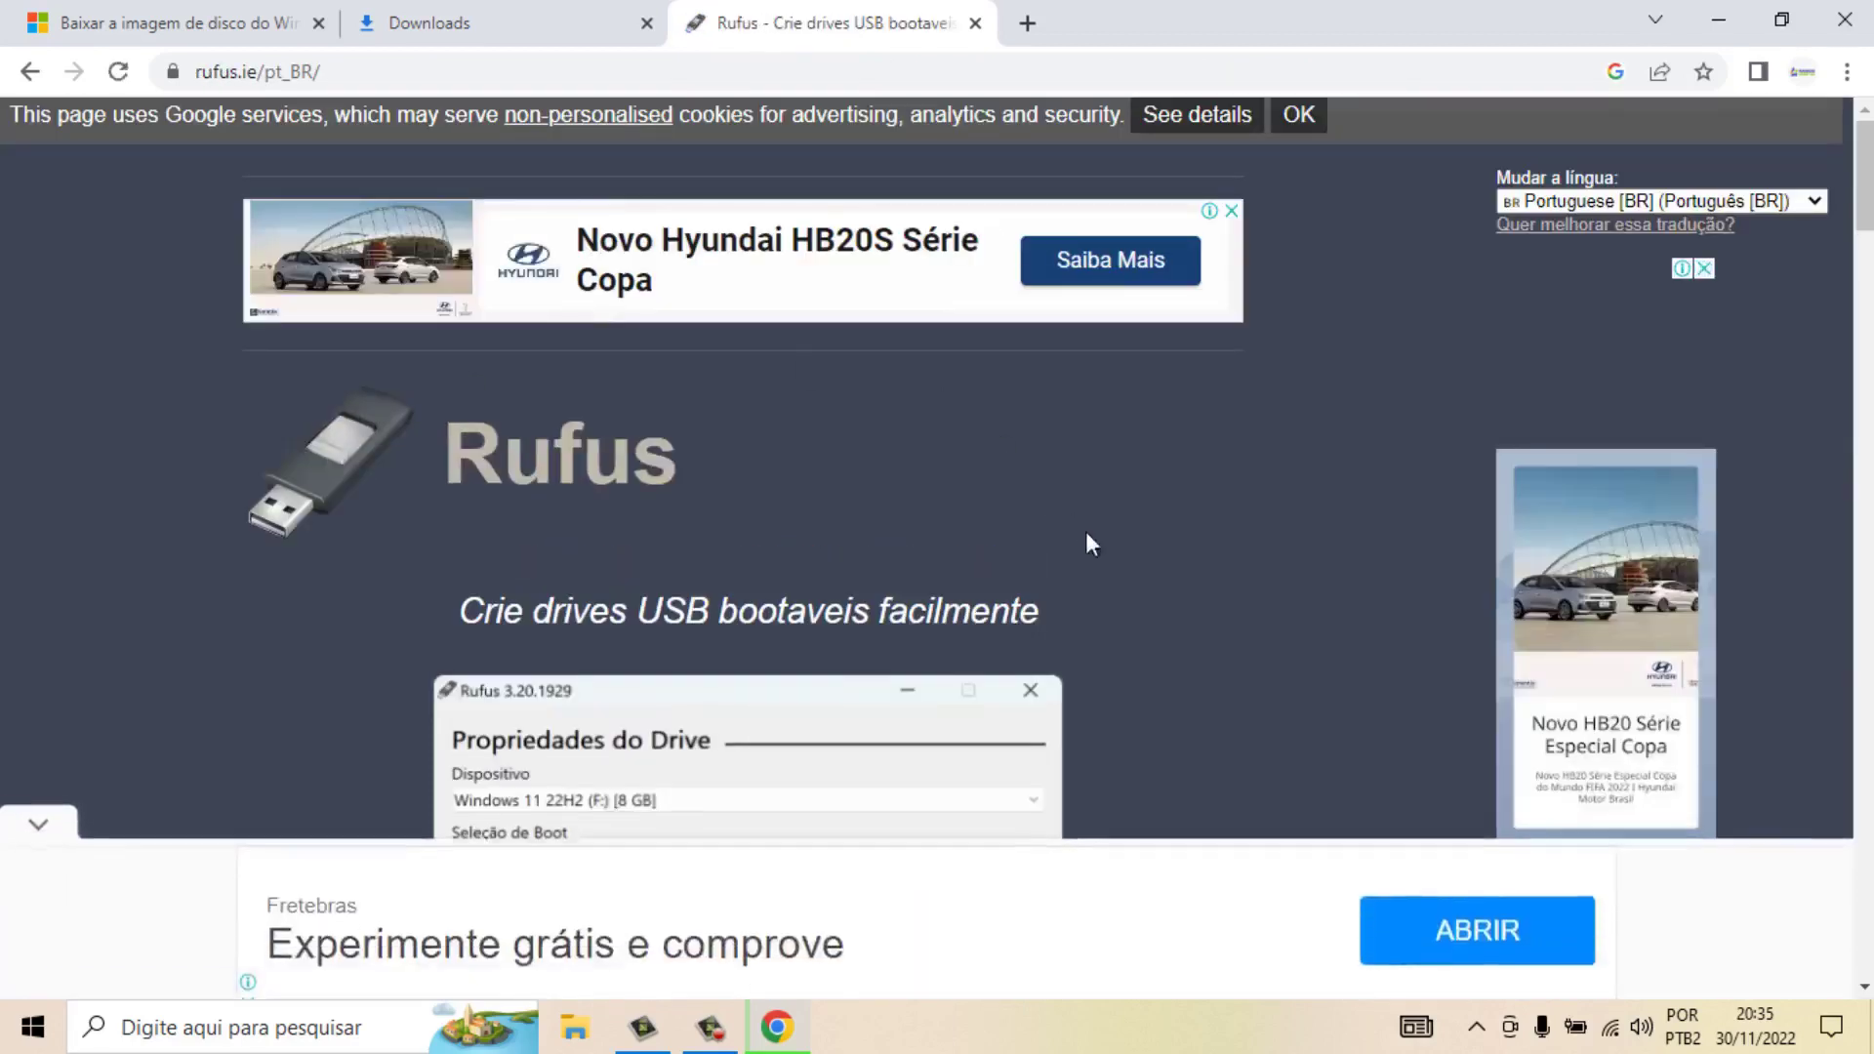
Collapse the advertisement covering the Rufus page and download Rufus 3.21 from its Download section
left_click(39, 816)
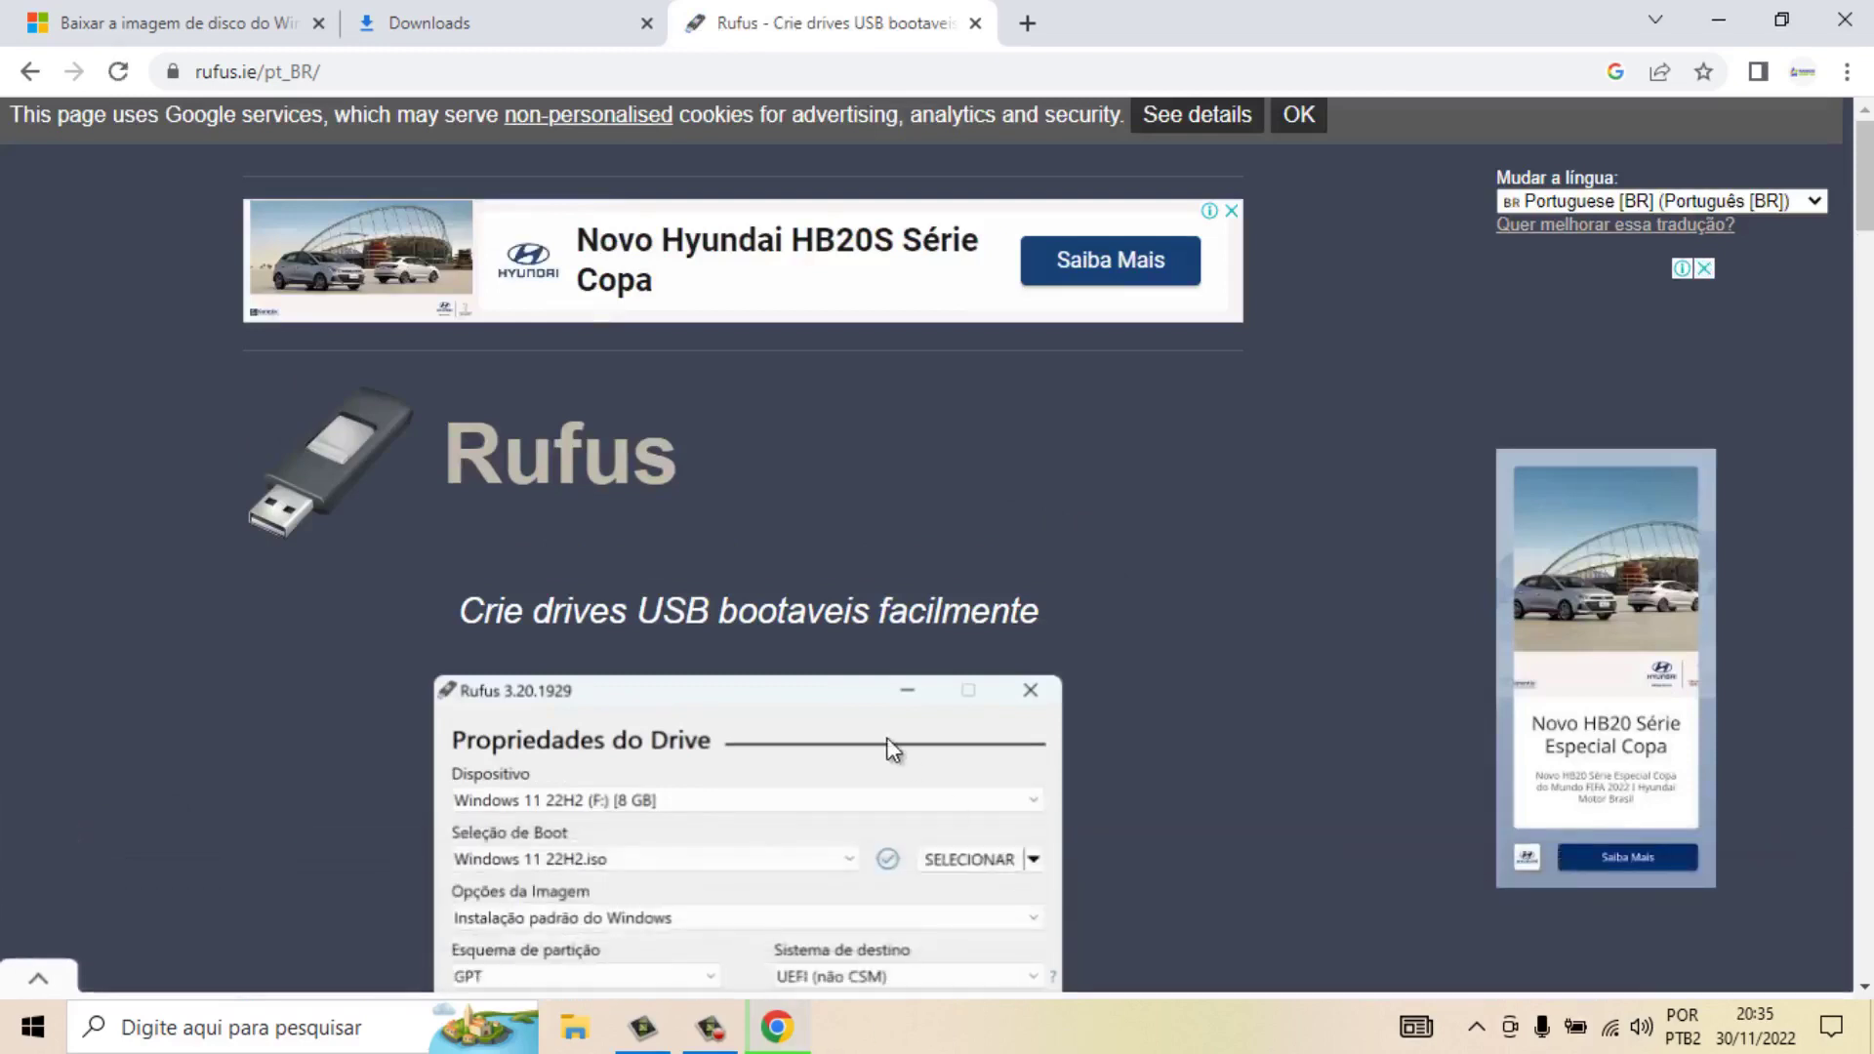
scroll(888, 744, "down", 3)
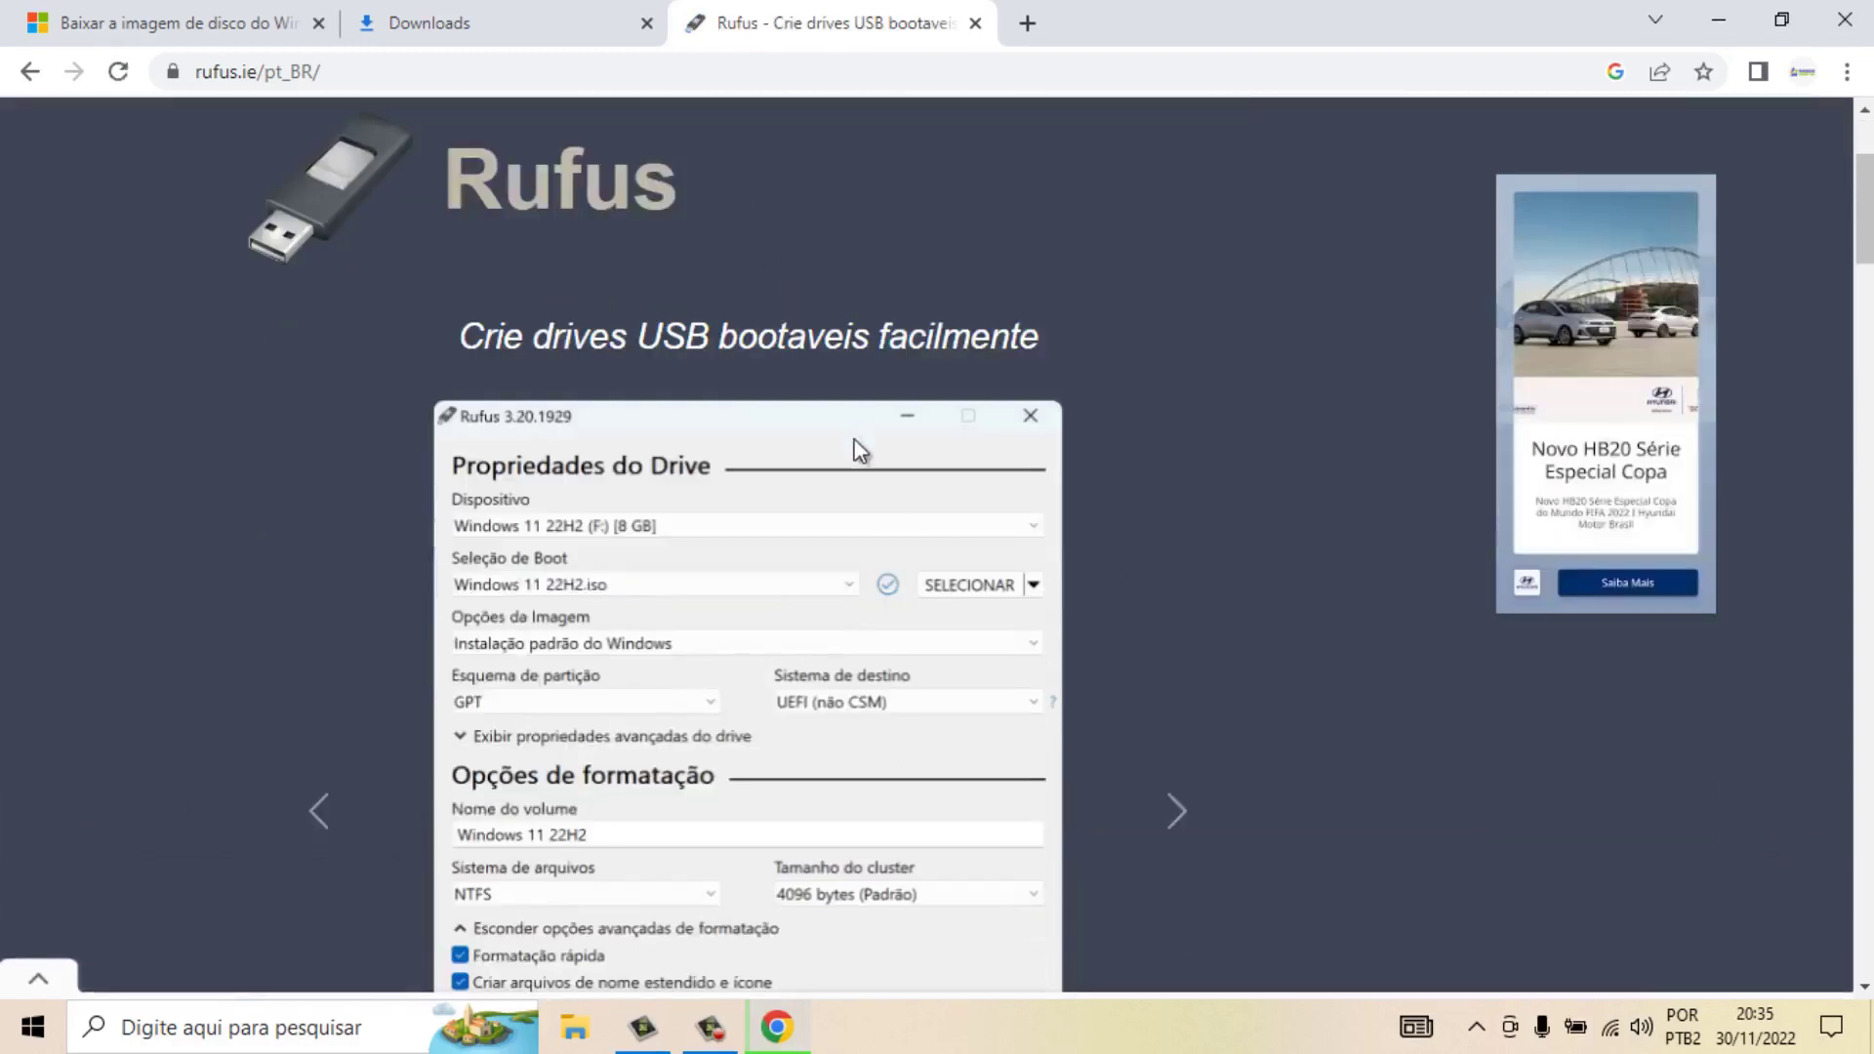
scroll(855, 441, "down", 3)
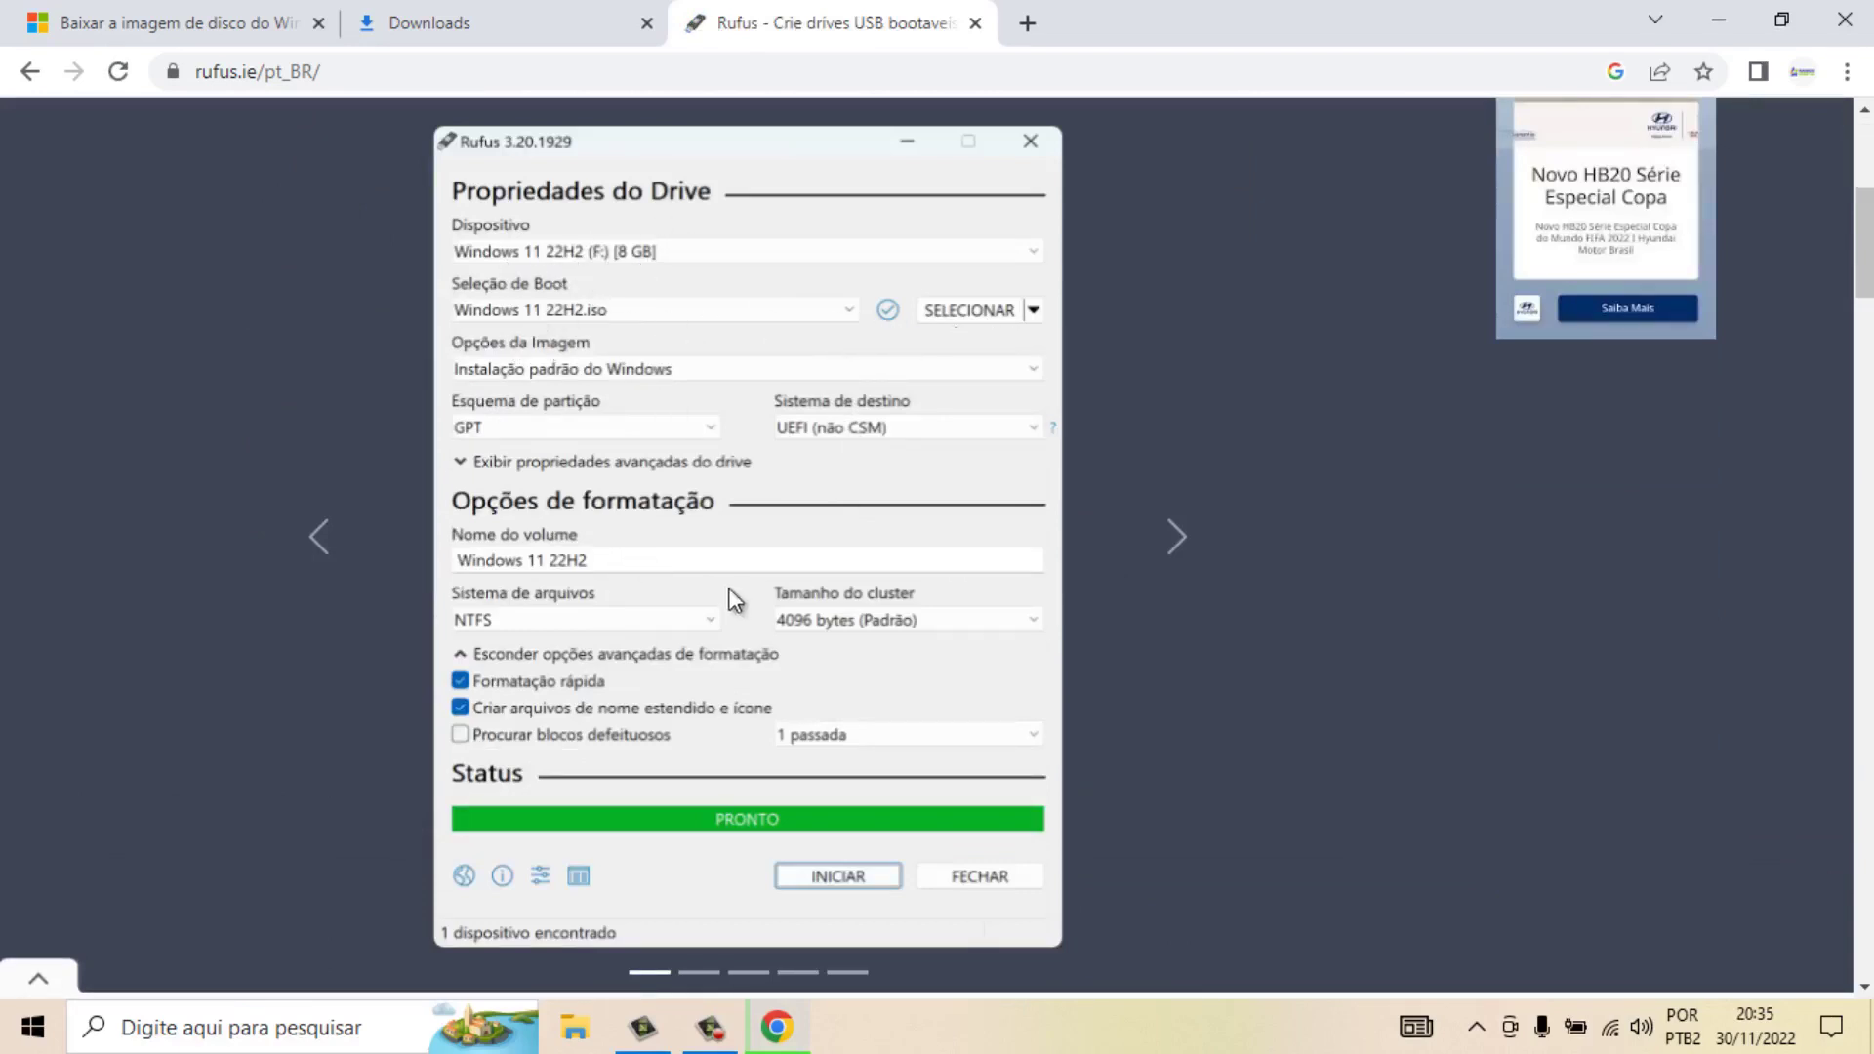
scroll(842, 586, "down", 7)
scroll(841, 597, "down", 5)
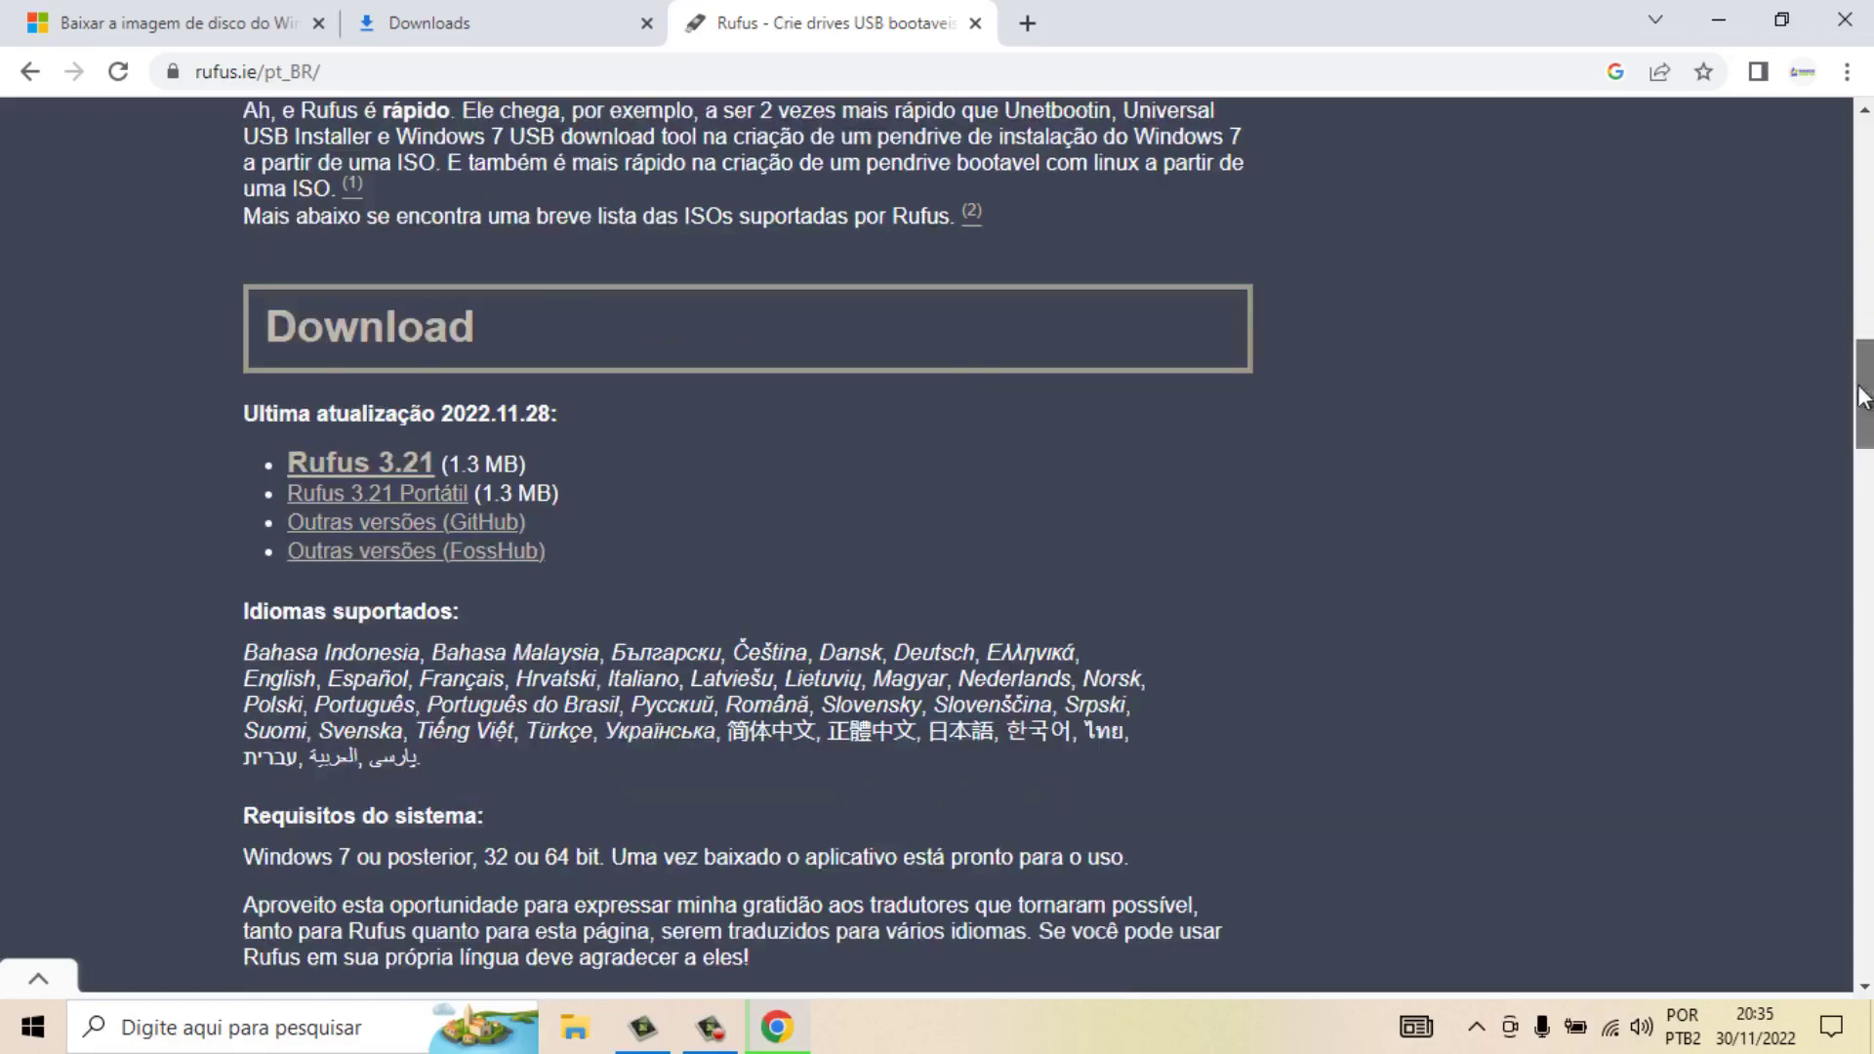
scroll(1864, 335, "up", 3)
scroll(1865, 334, "down", 3)
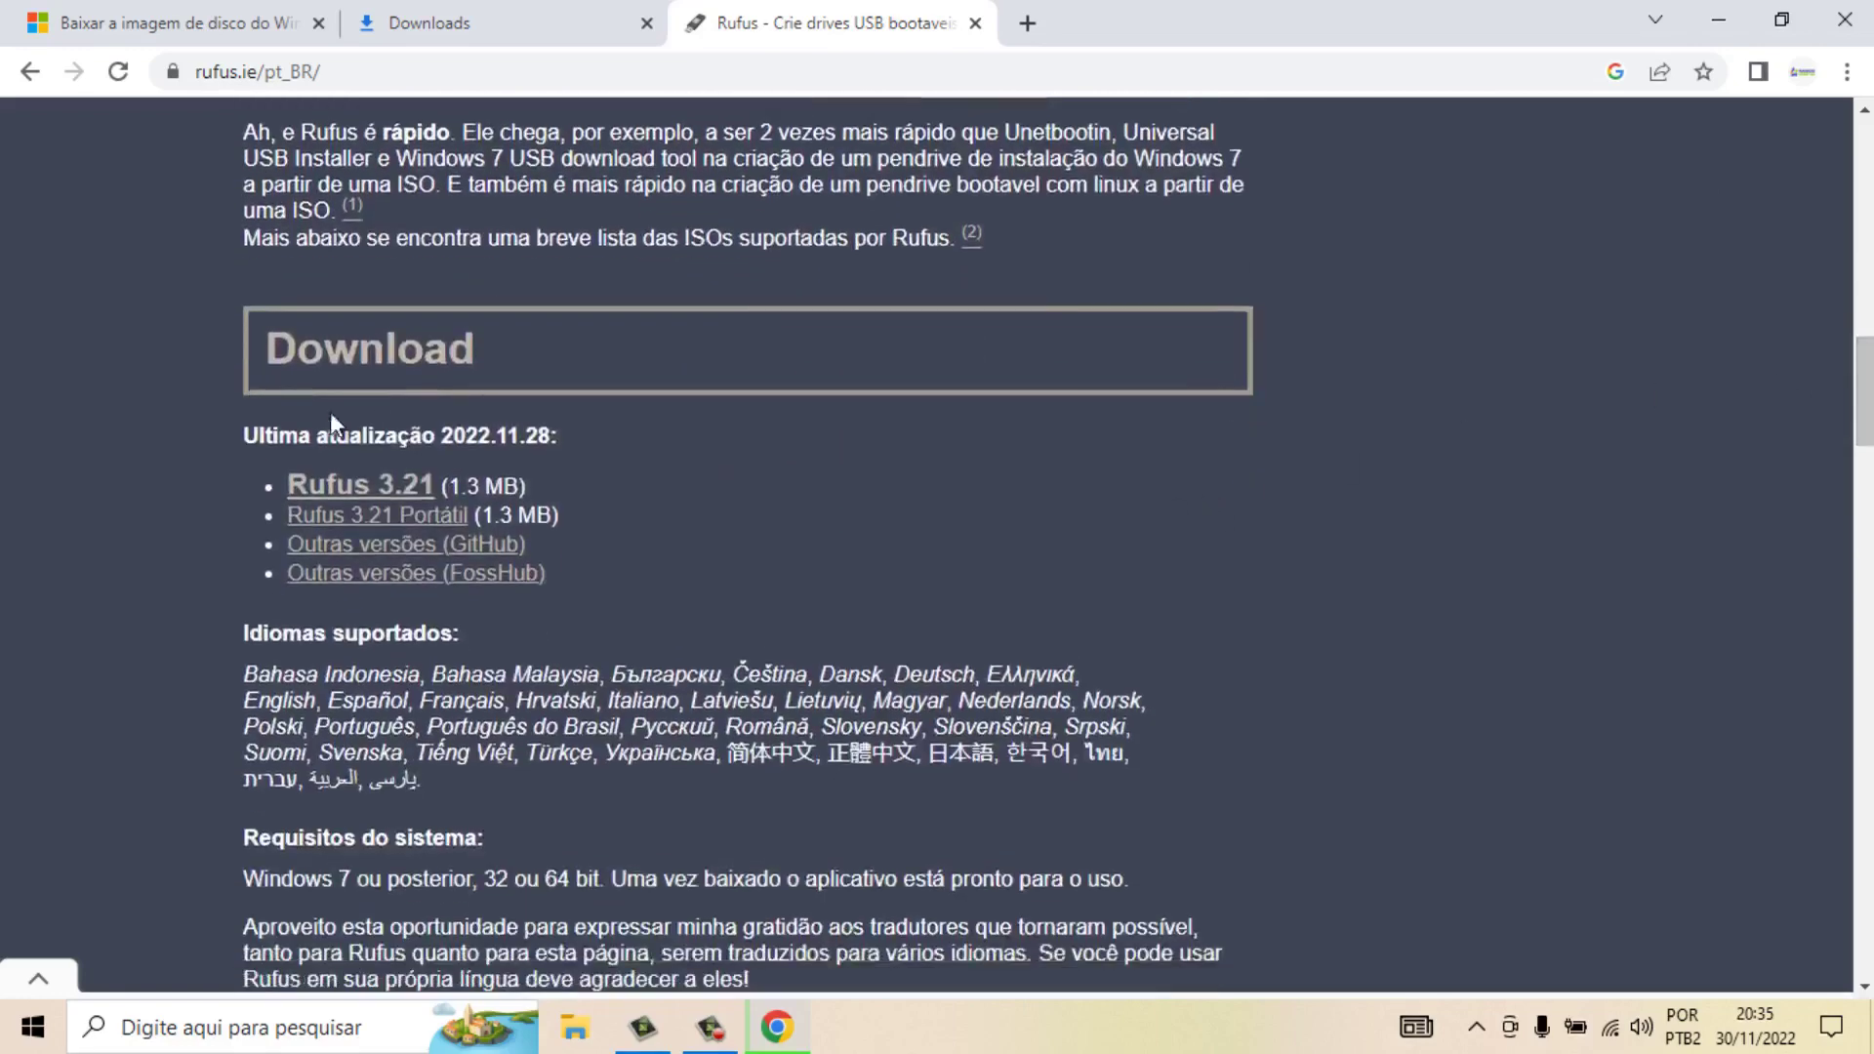
left_click(379, 494)
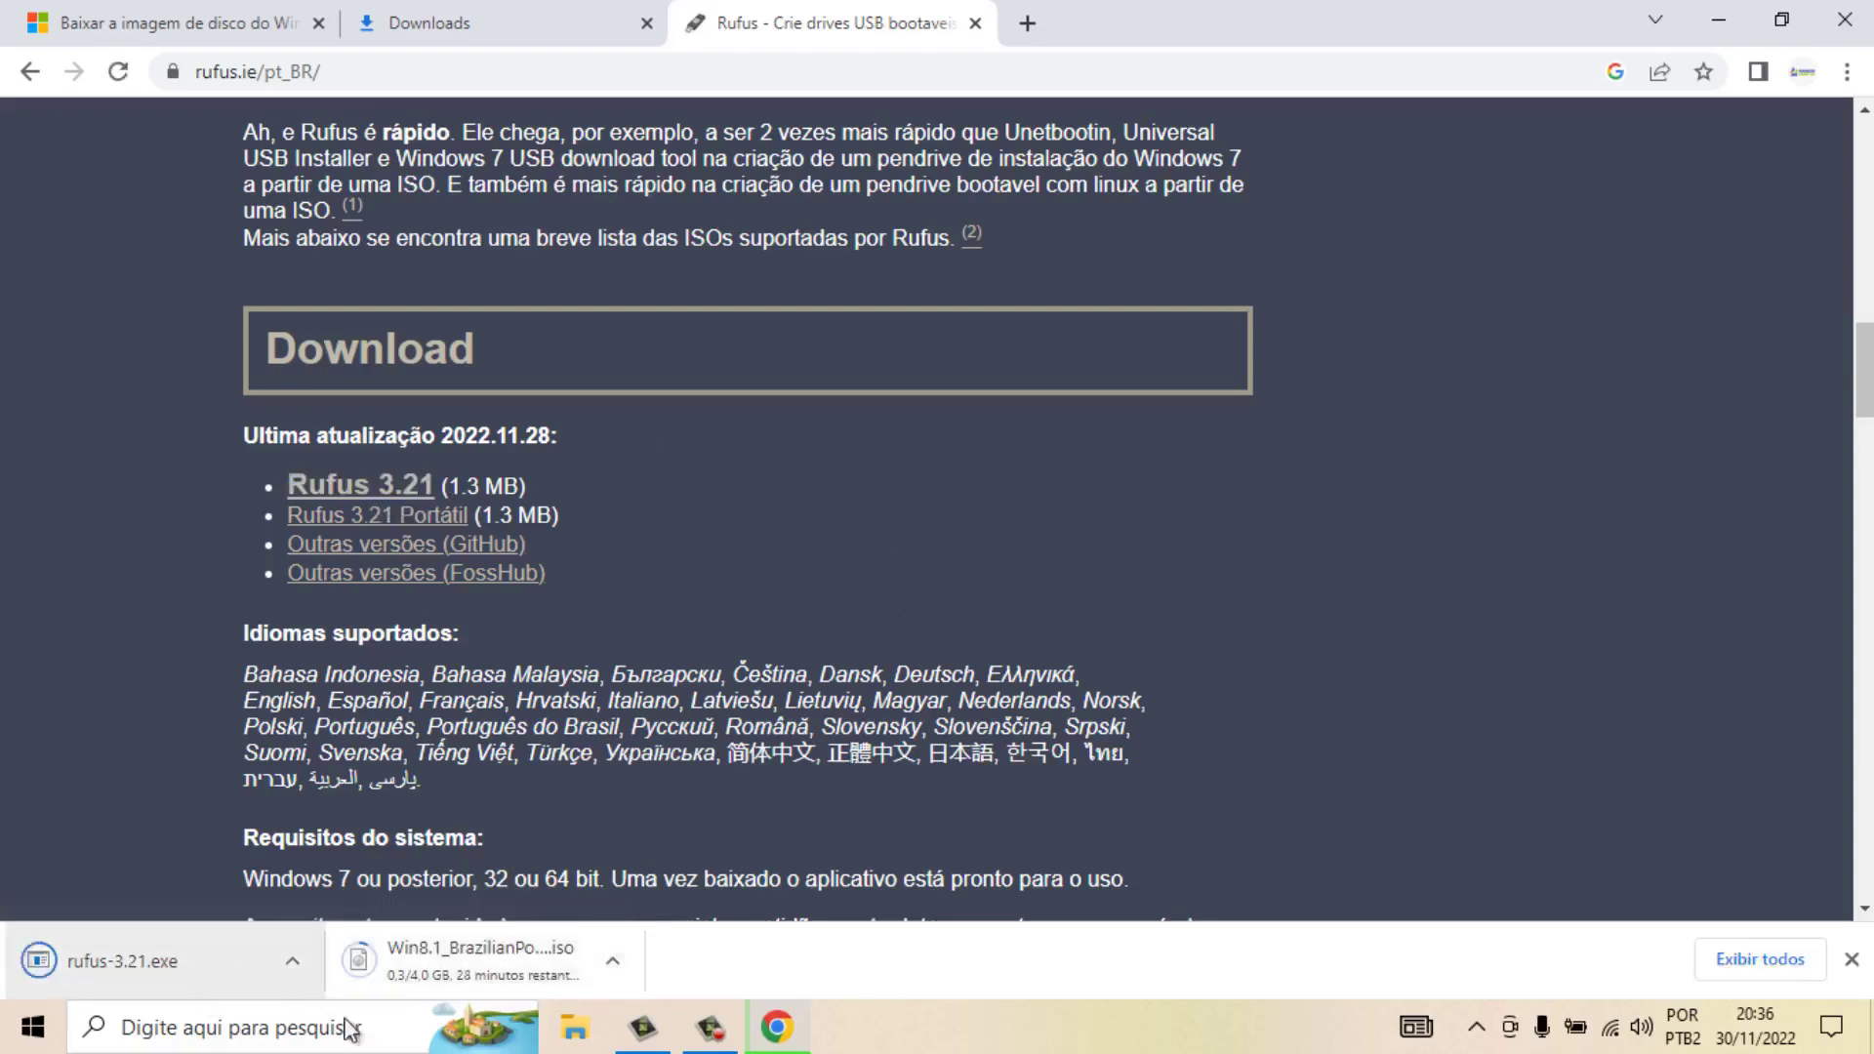
Check both files in the browser's download list, close the Rufus page and minimize the browser
left_click(1760, 959)
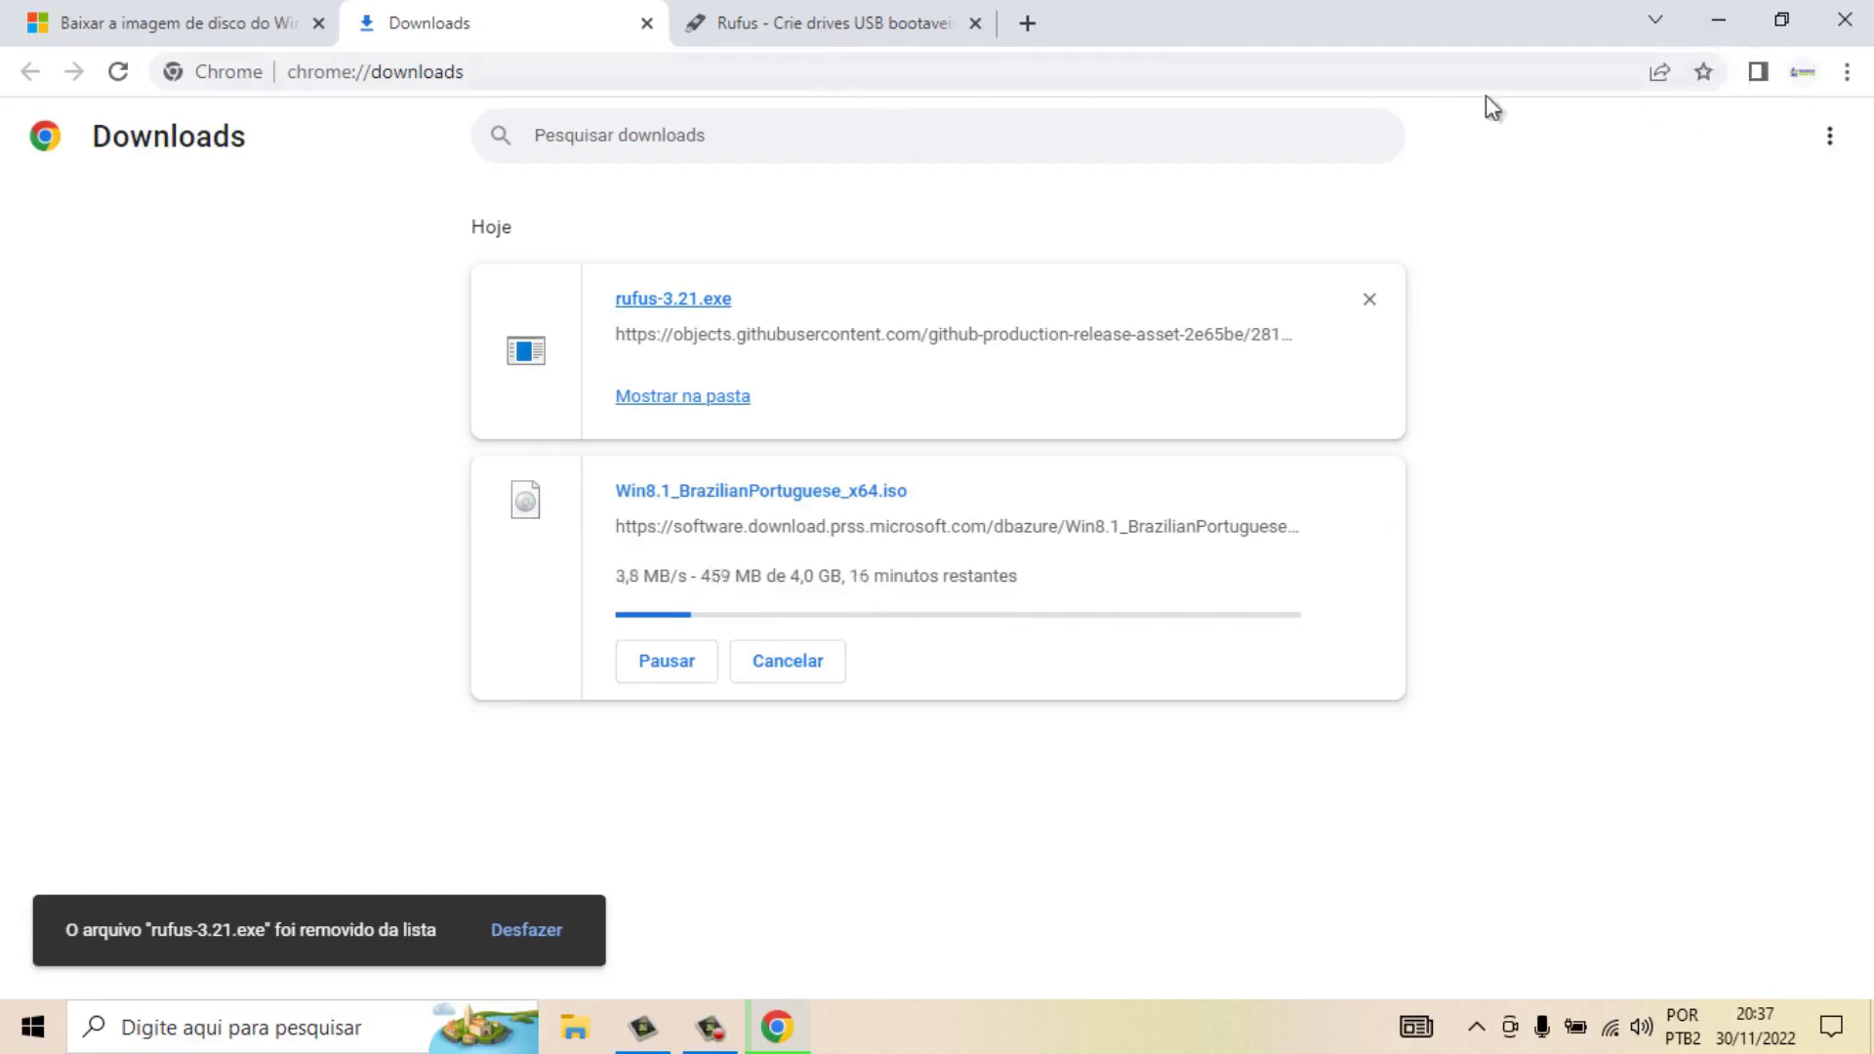
left_click(892, 4)
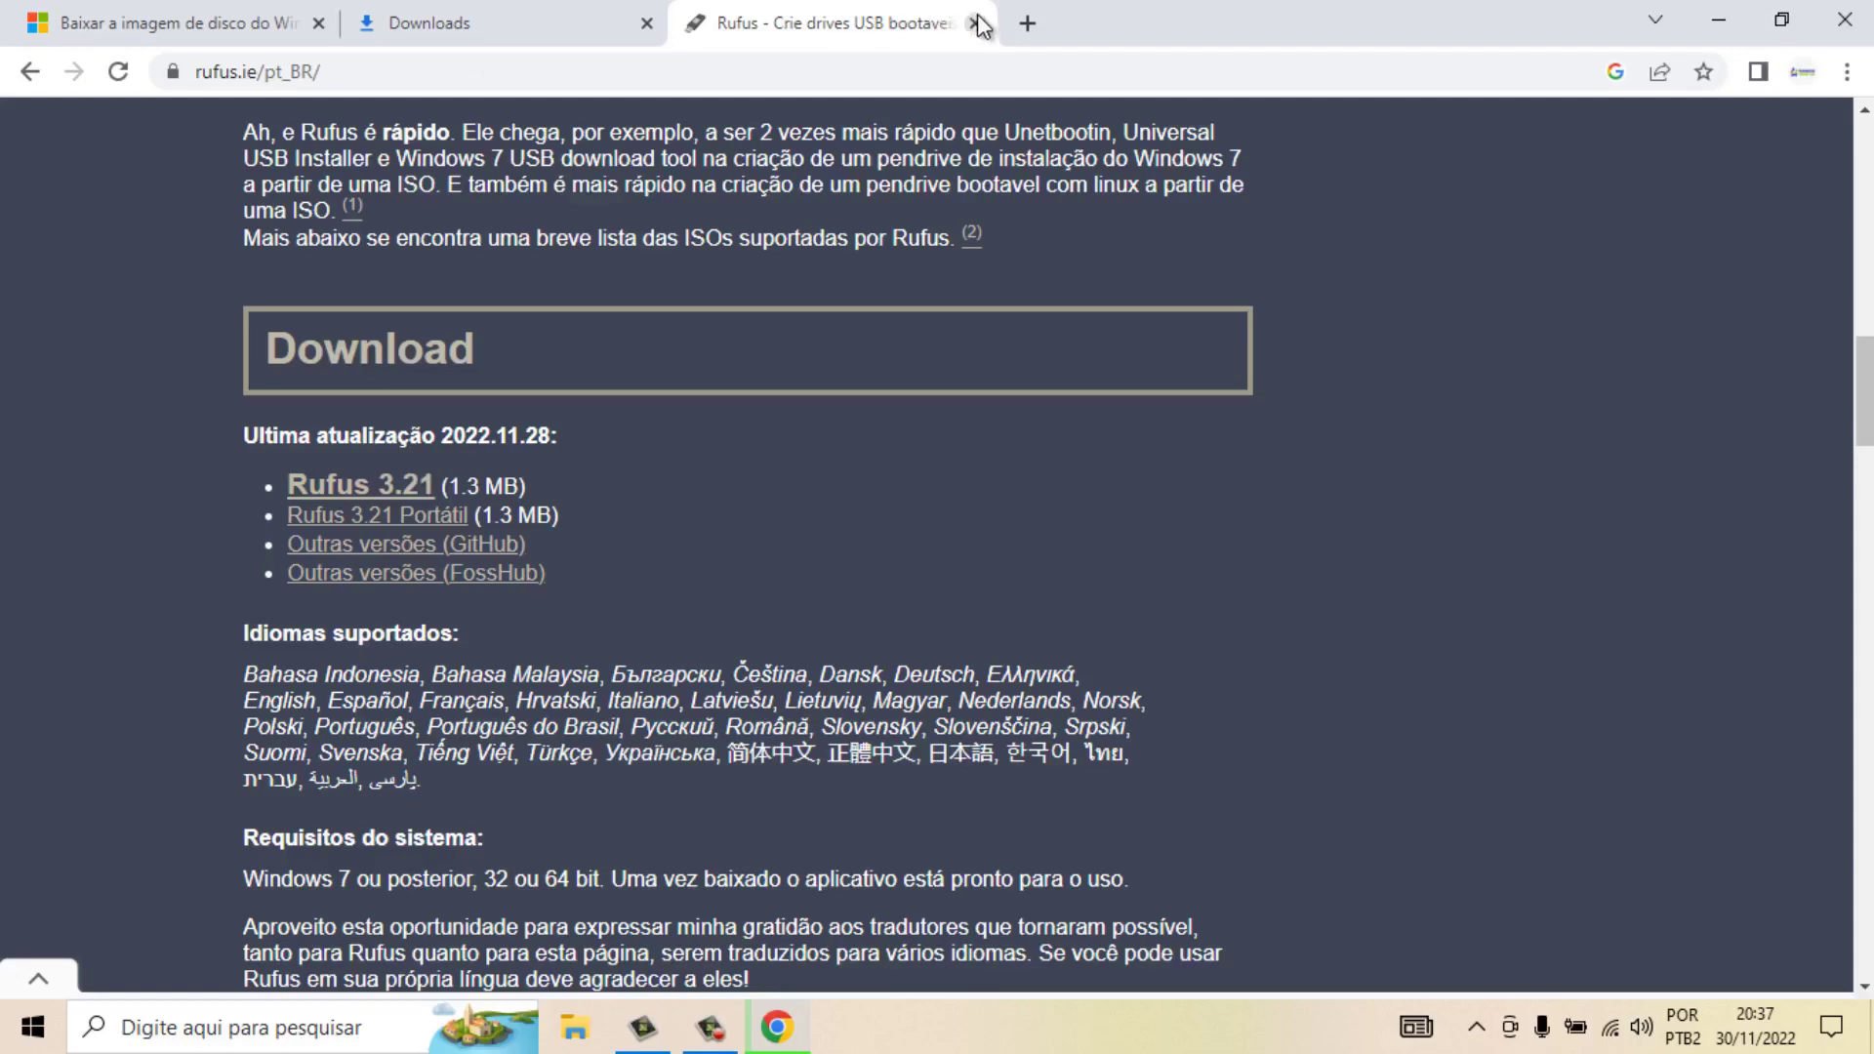
left_click(975, 22)
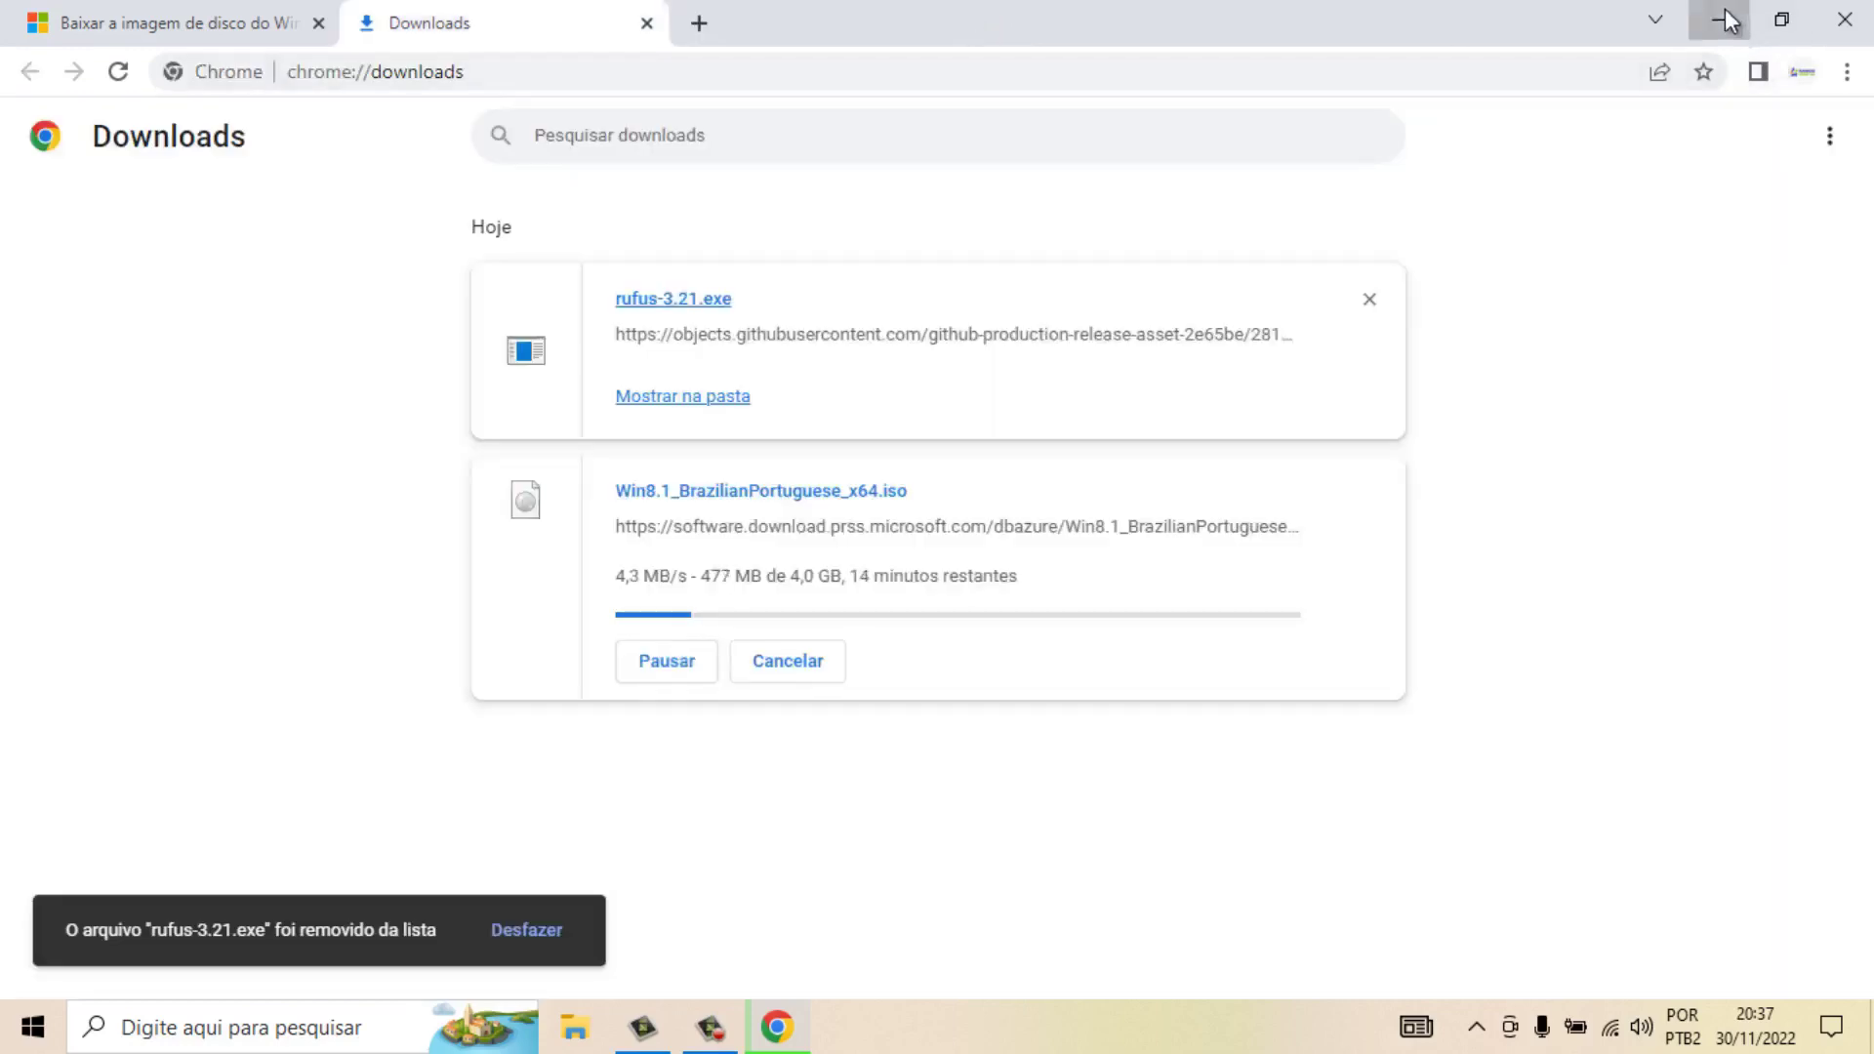
left_click(1719, 19)
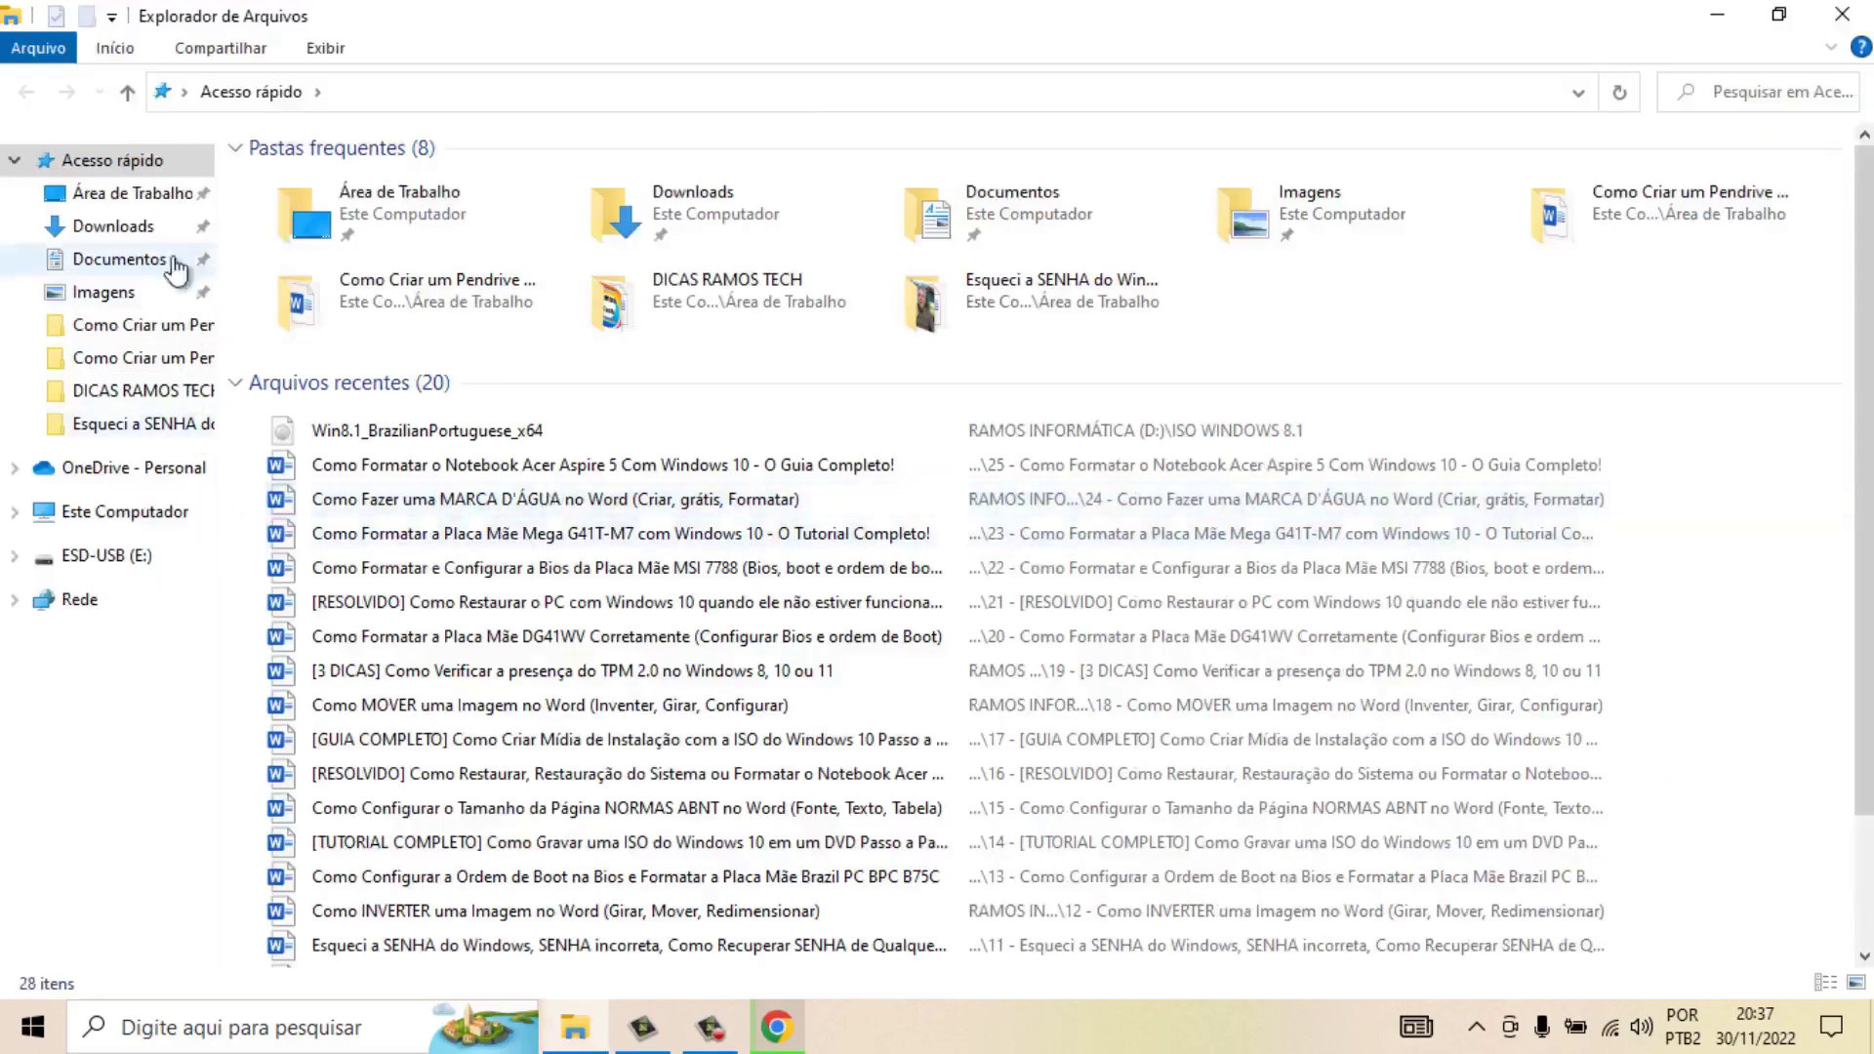
Run rufus-3.21 from the Downloads folder in File Explorer, and minimize the folder window to leave Rufus on the desktop
left_click(149, 237)
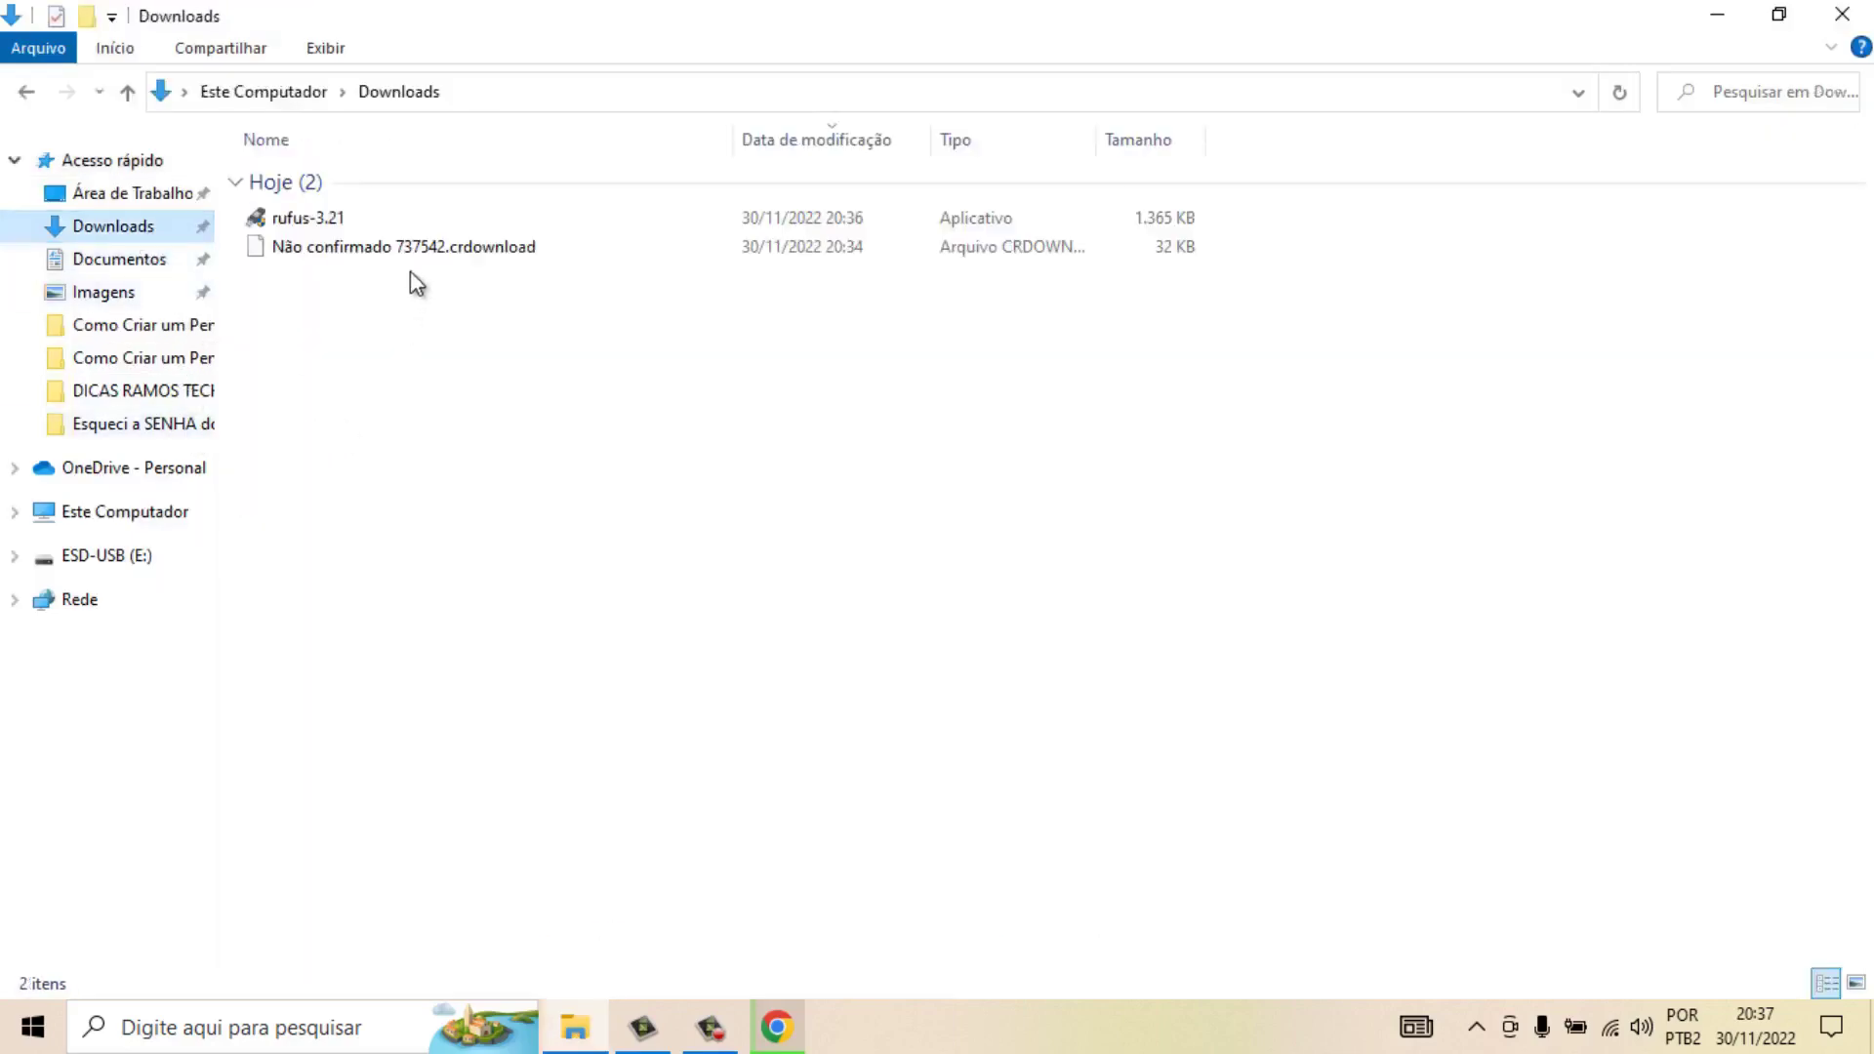
left_click(464, 251)
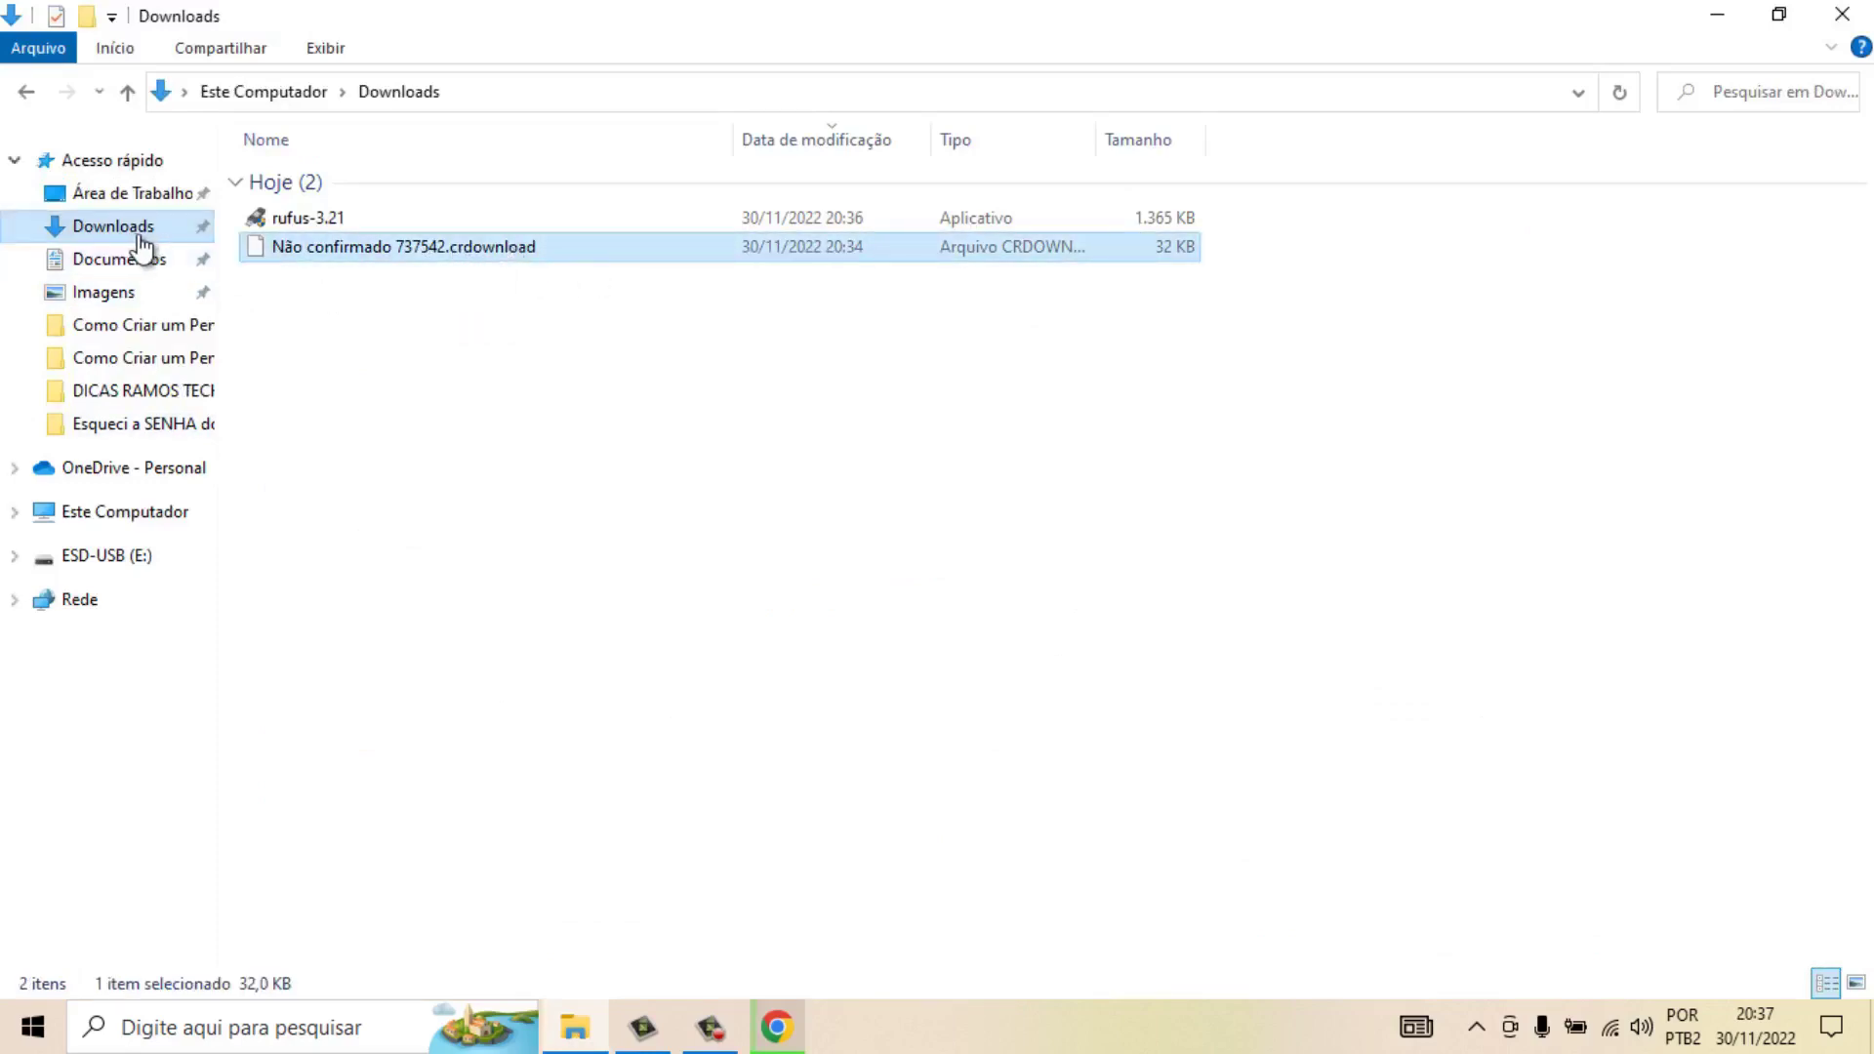
left_click(320, 220)
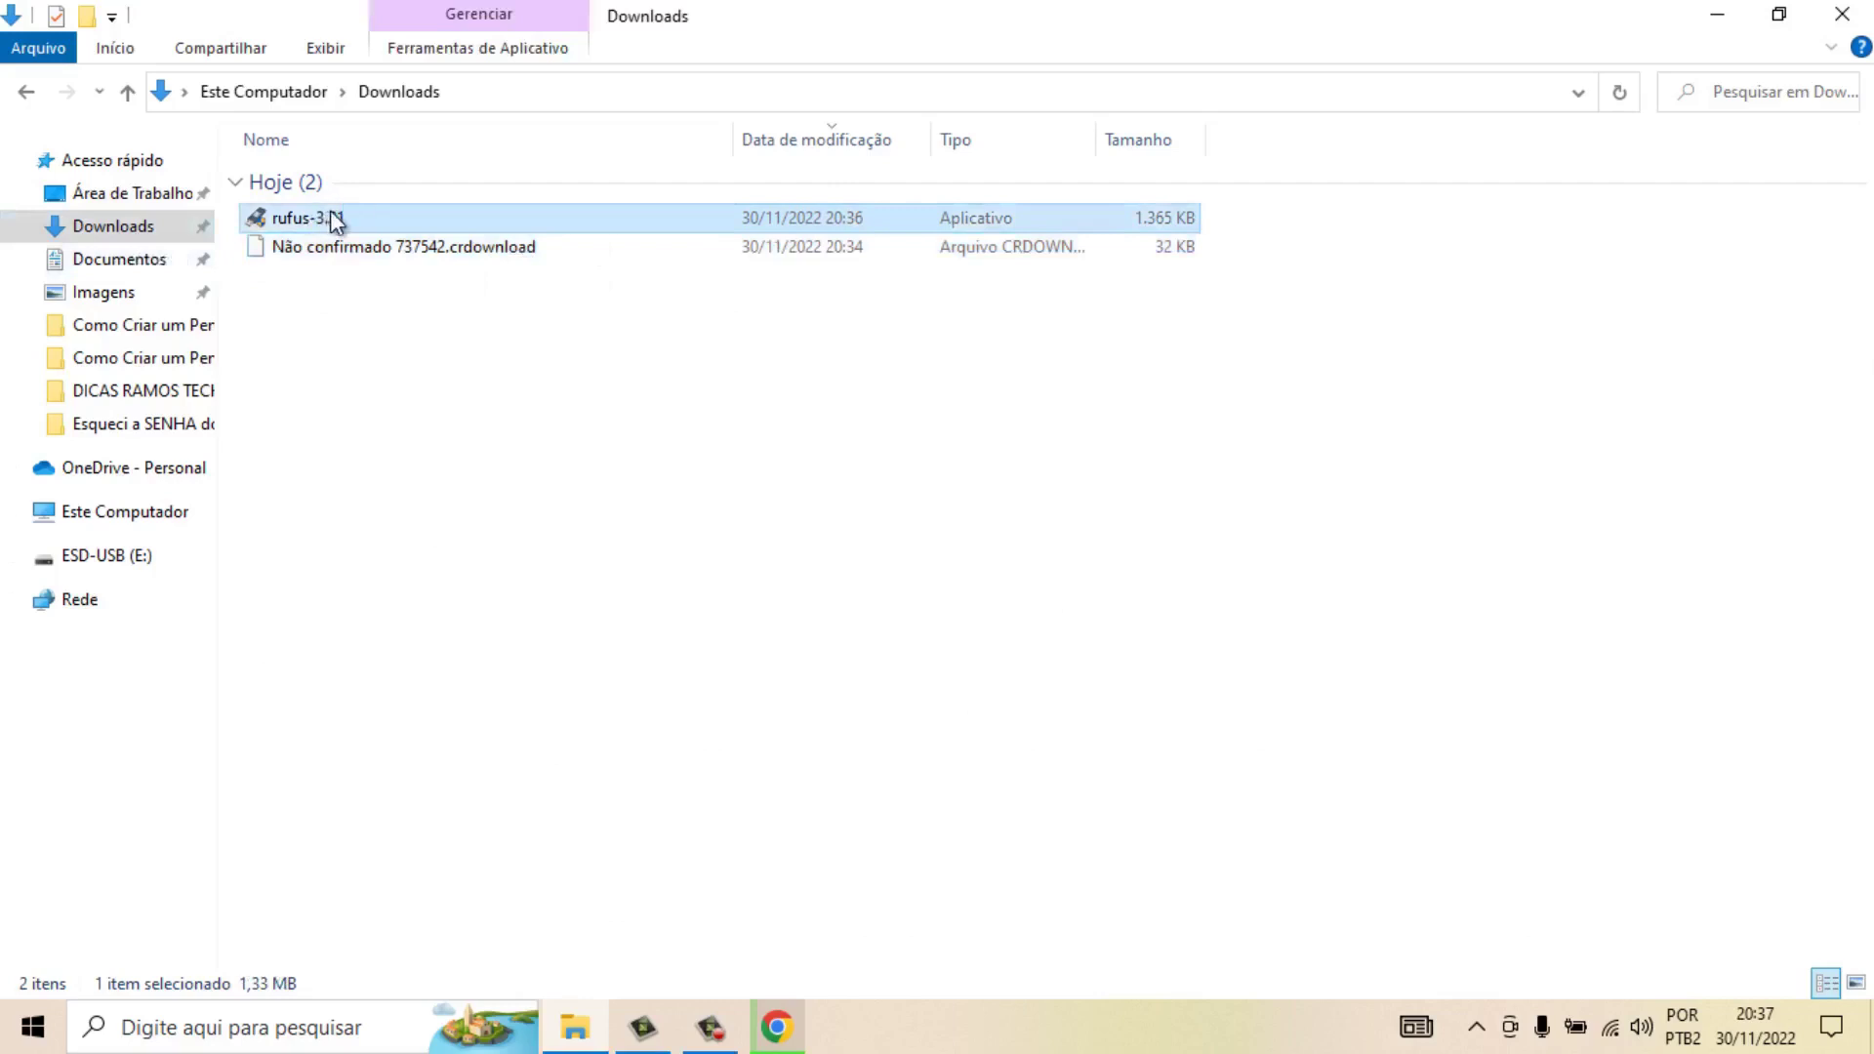
double_click(334, 219)
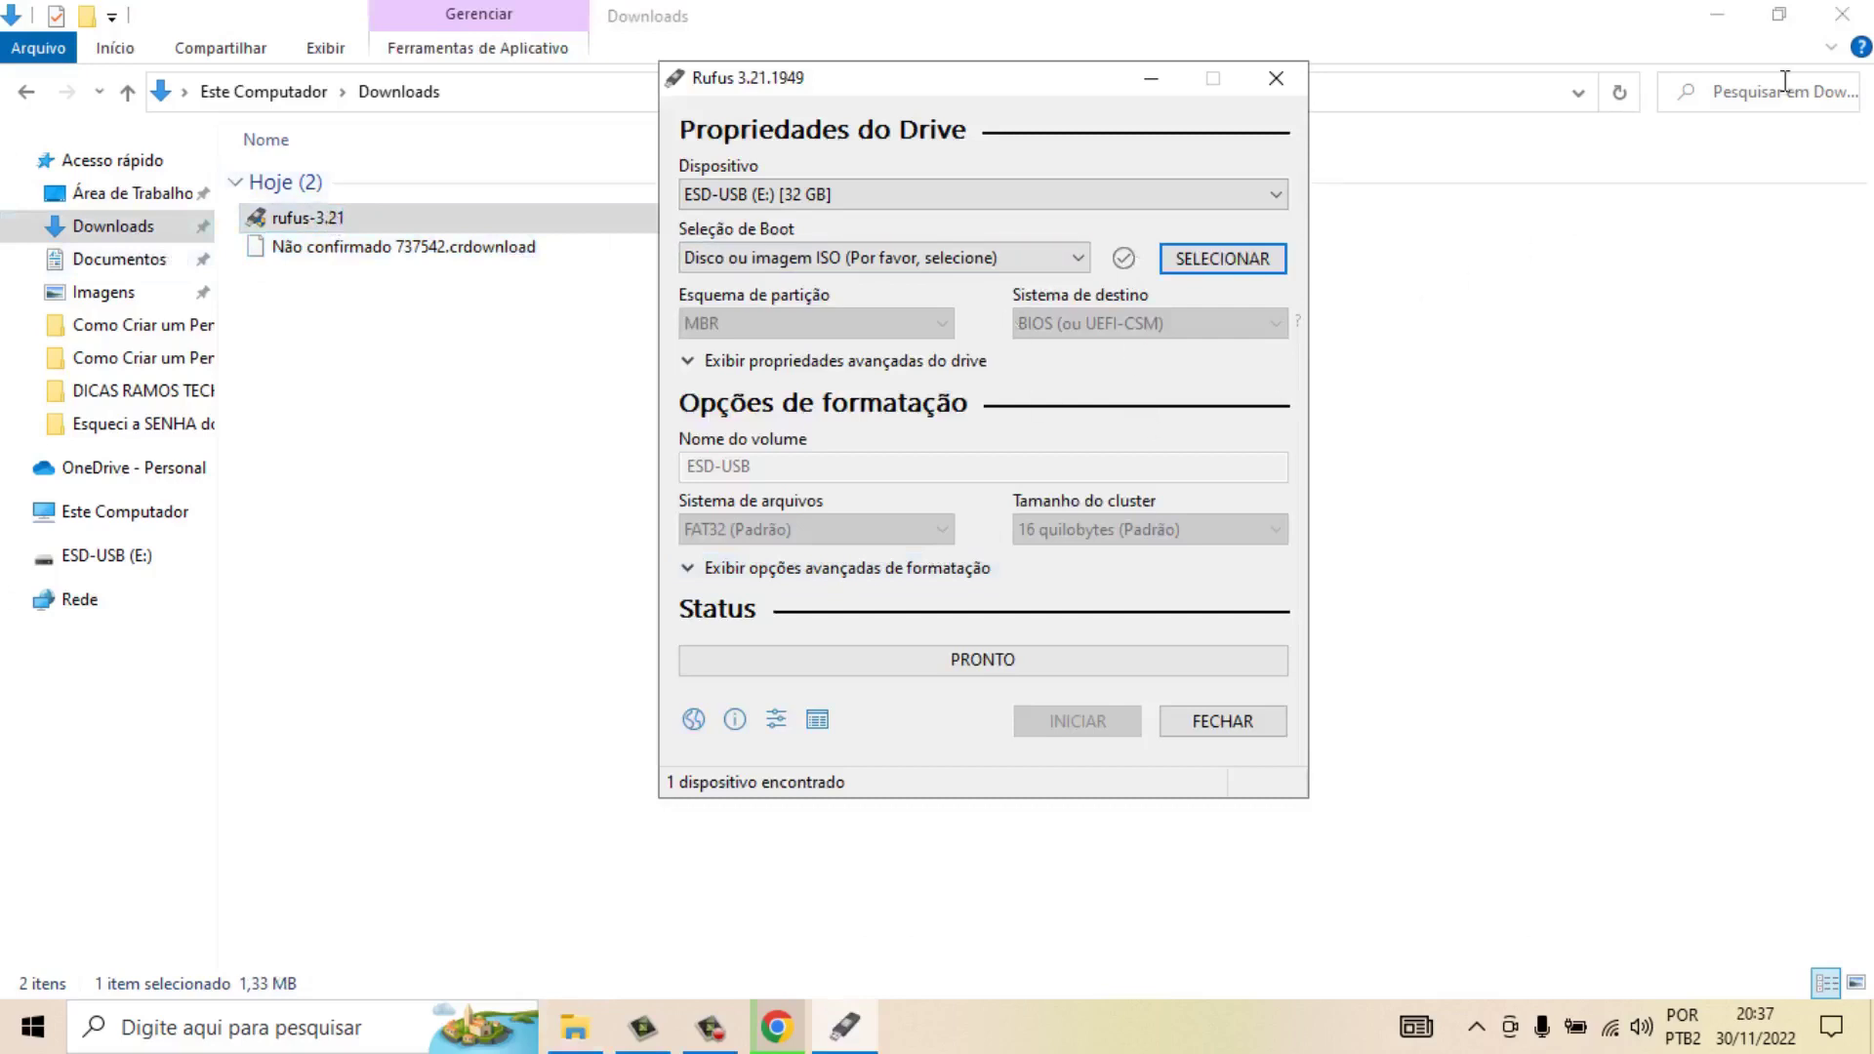
left_click(1719, 14)
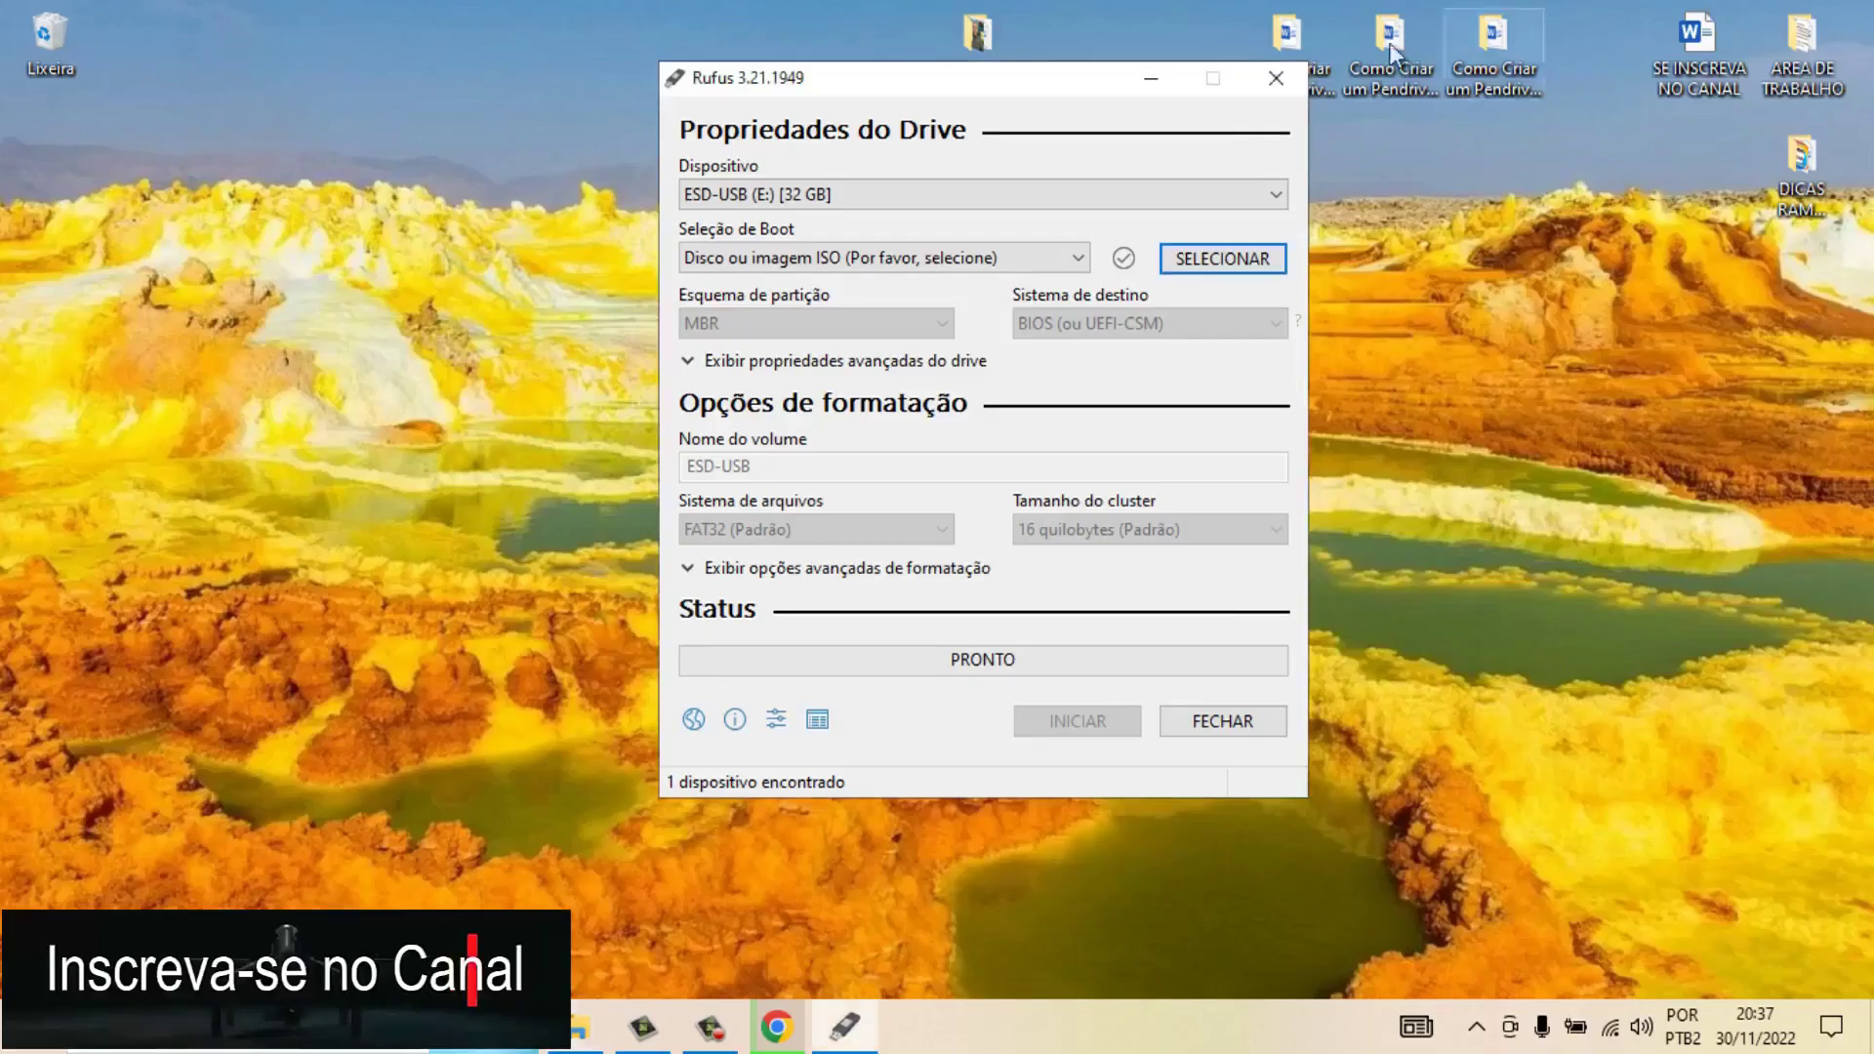
left_click_drag(1019, 82, 943, 131)
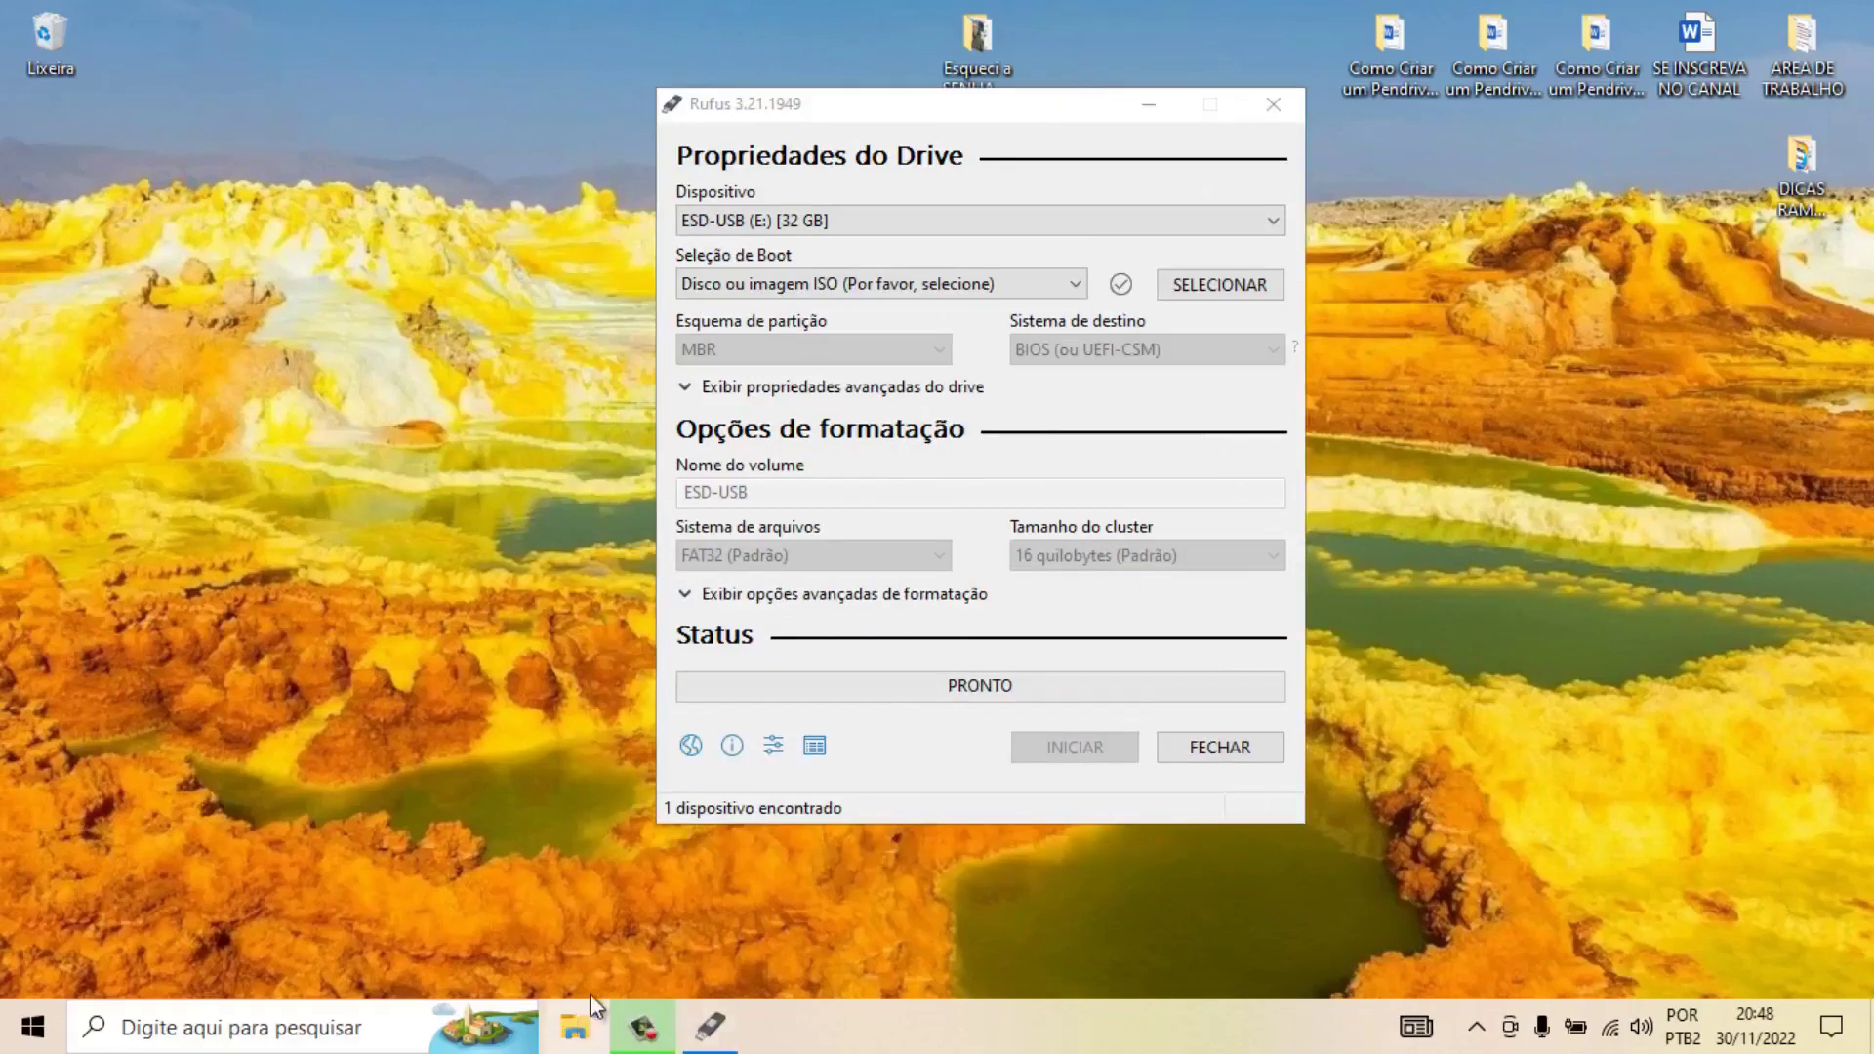
Locate the Win8.1_BrazilianPortuguese_x64 image in the ISO WINDOWS 8.1 folder on drive D: with File Explorer, and close the window
left_click(575, 1025)
left_click(417, 607)
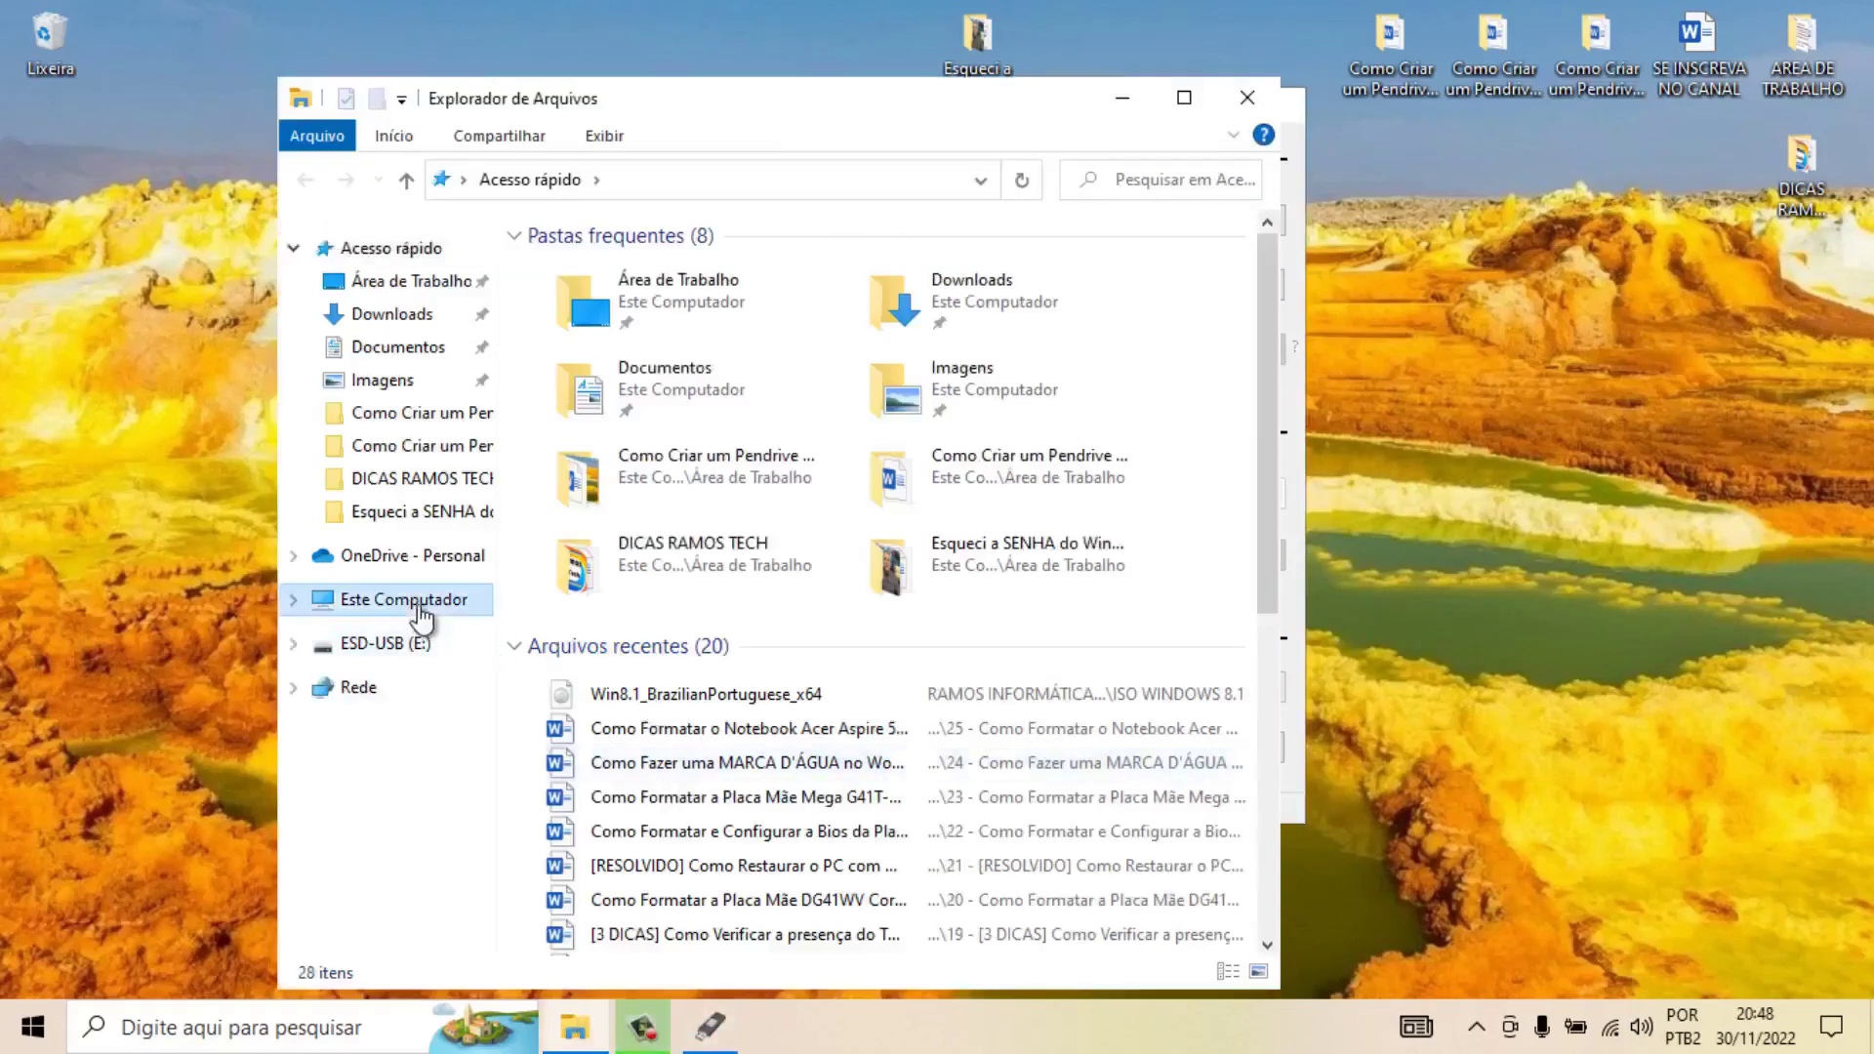
double_click(1021, 631)
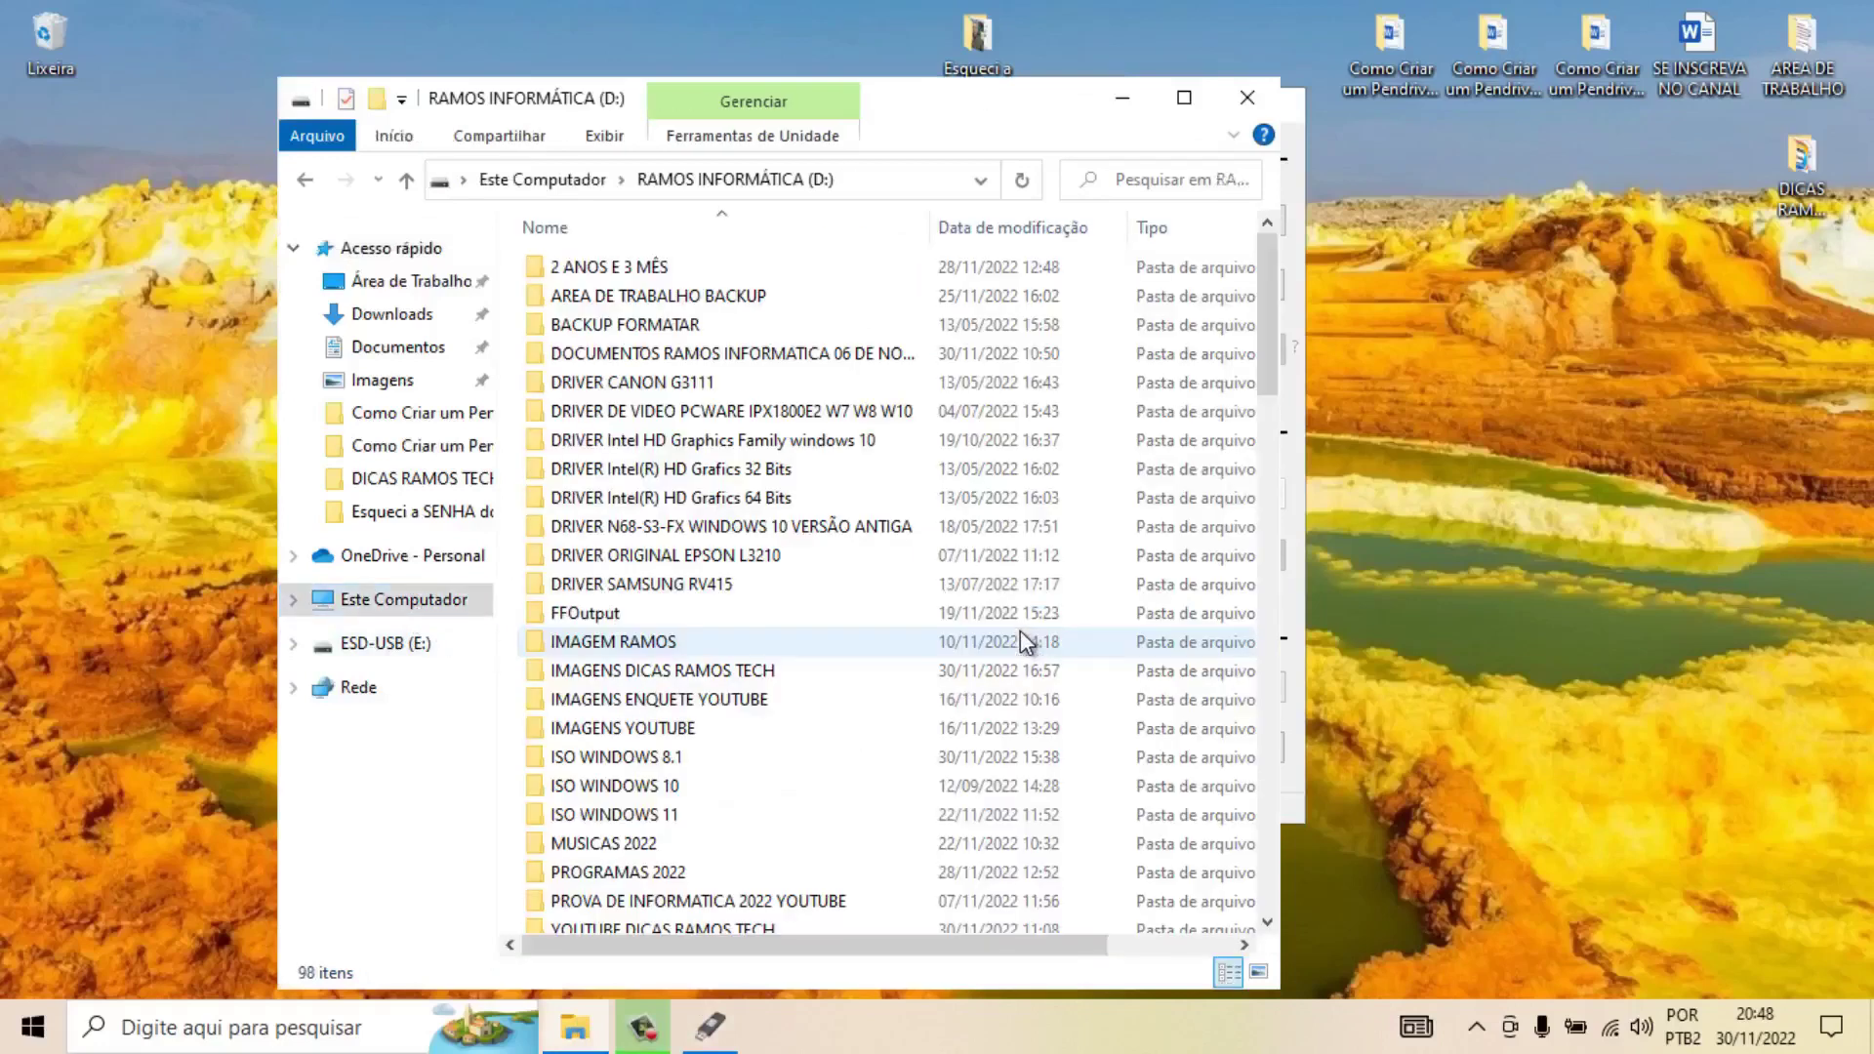
double_click(683, 767)
left_click(632, 275)
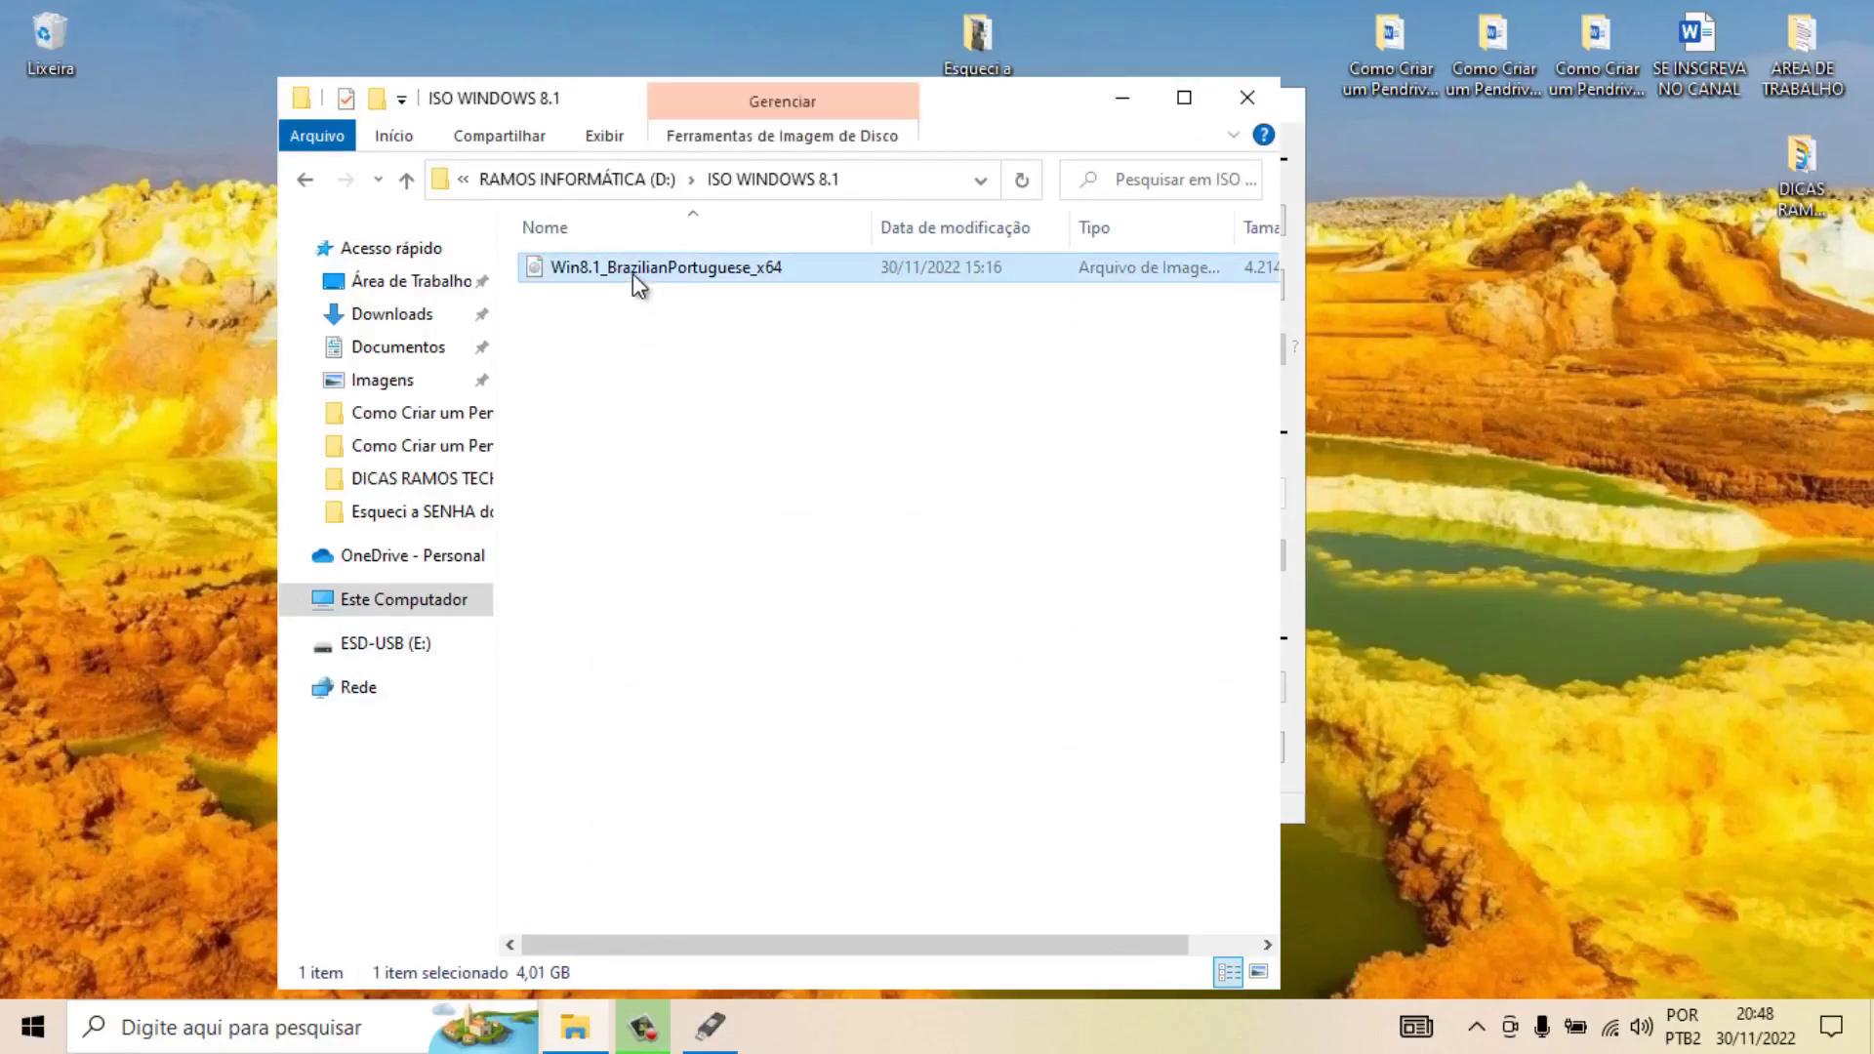
left_click(305, 179)
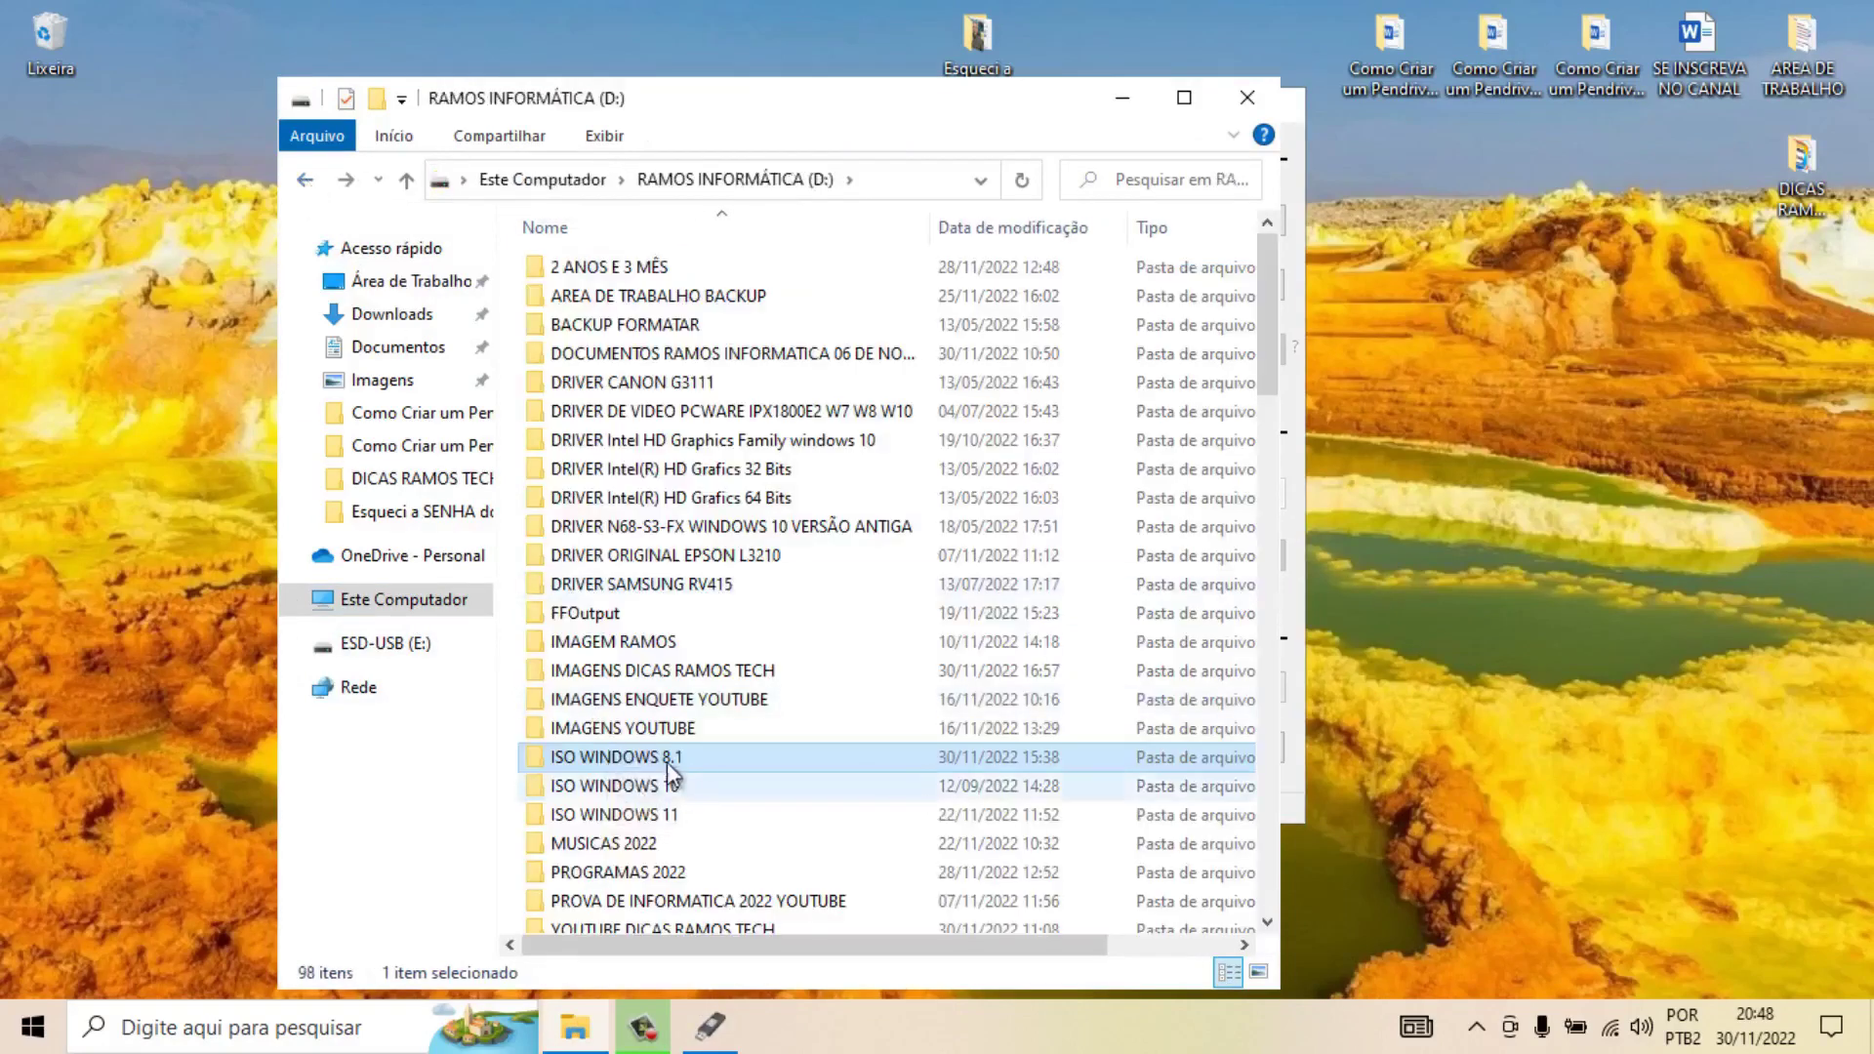
left_click(1248, 97)
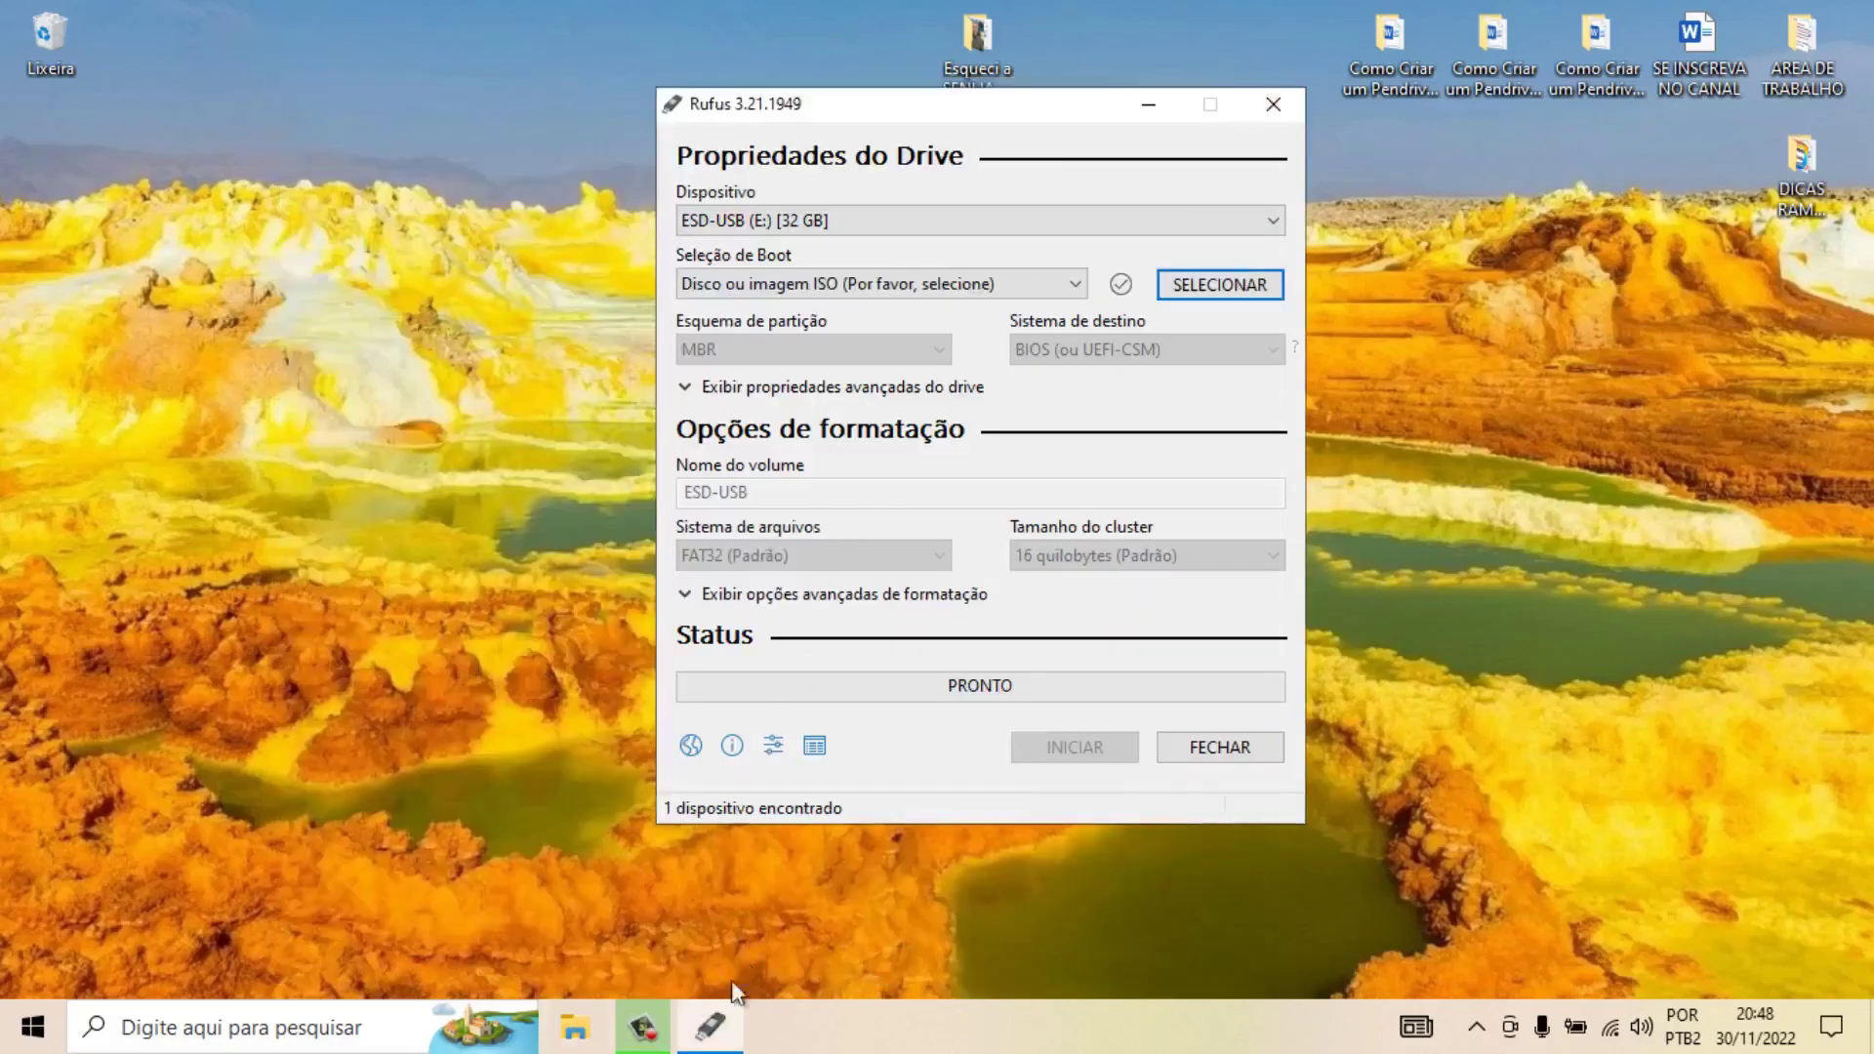
Check the Downloads folder in a new File Explorer window and close it to return to Rufus
key("super+e")
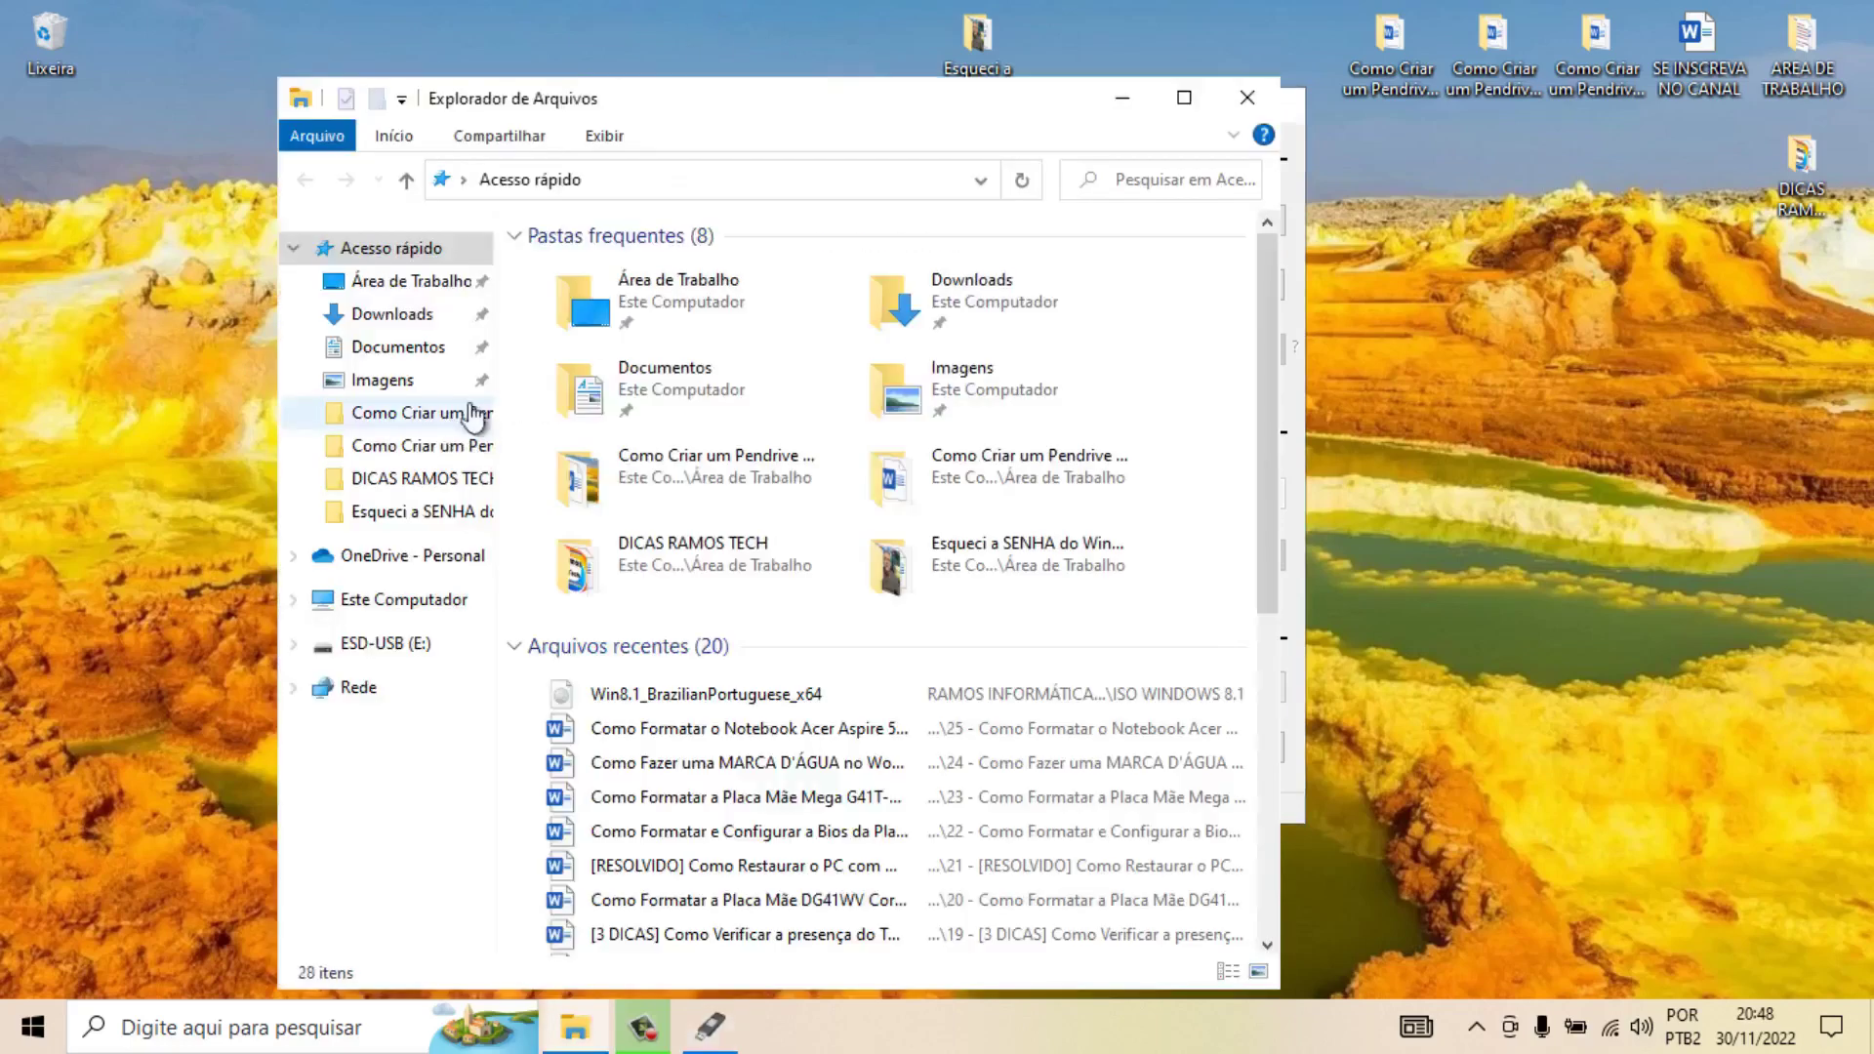
left_click(376, 313)
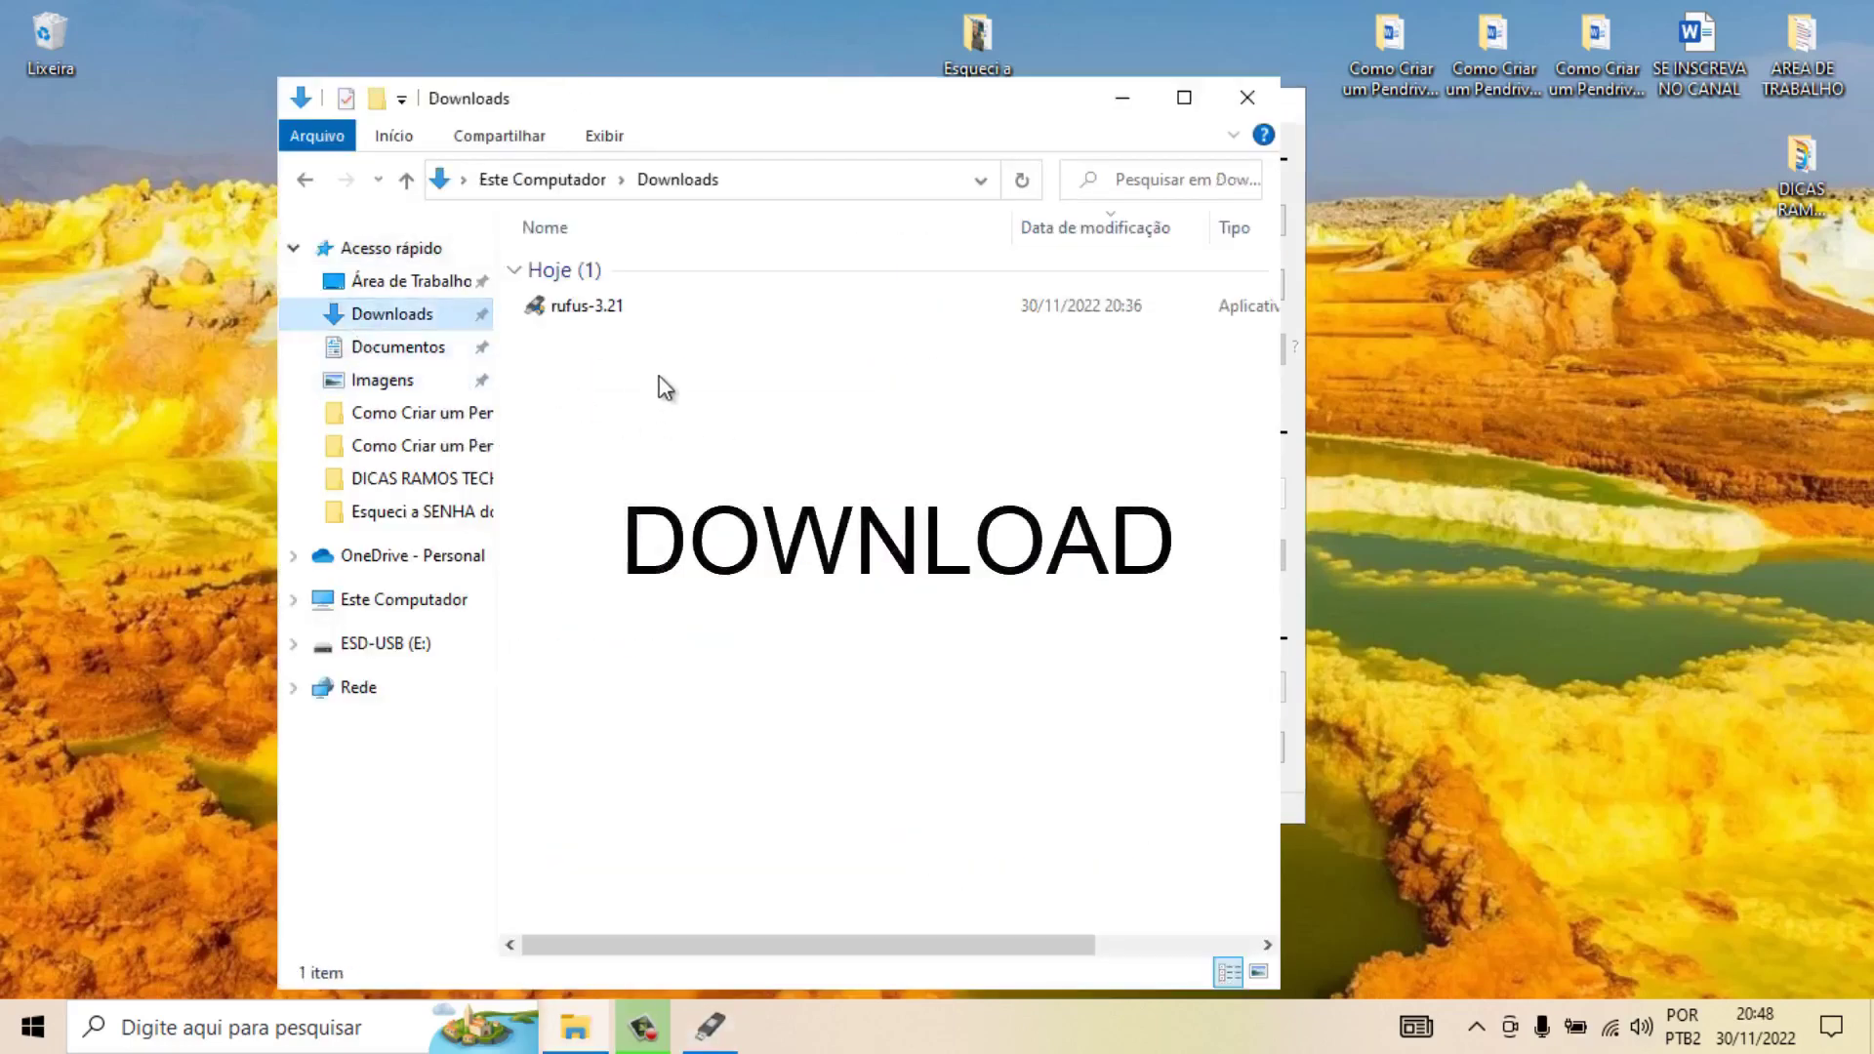
left_click(1269, 104)
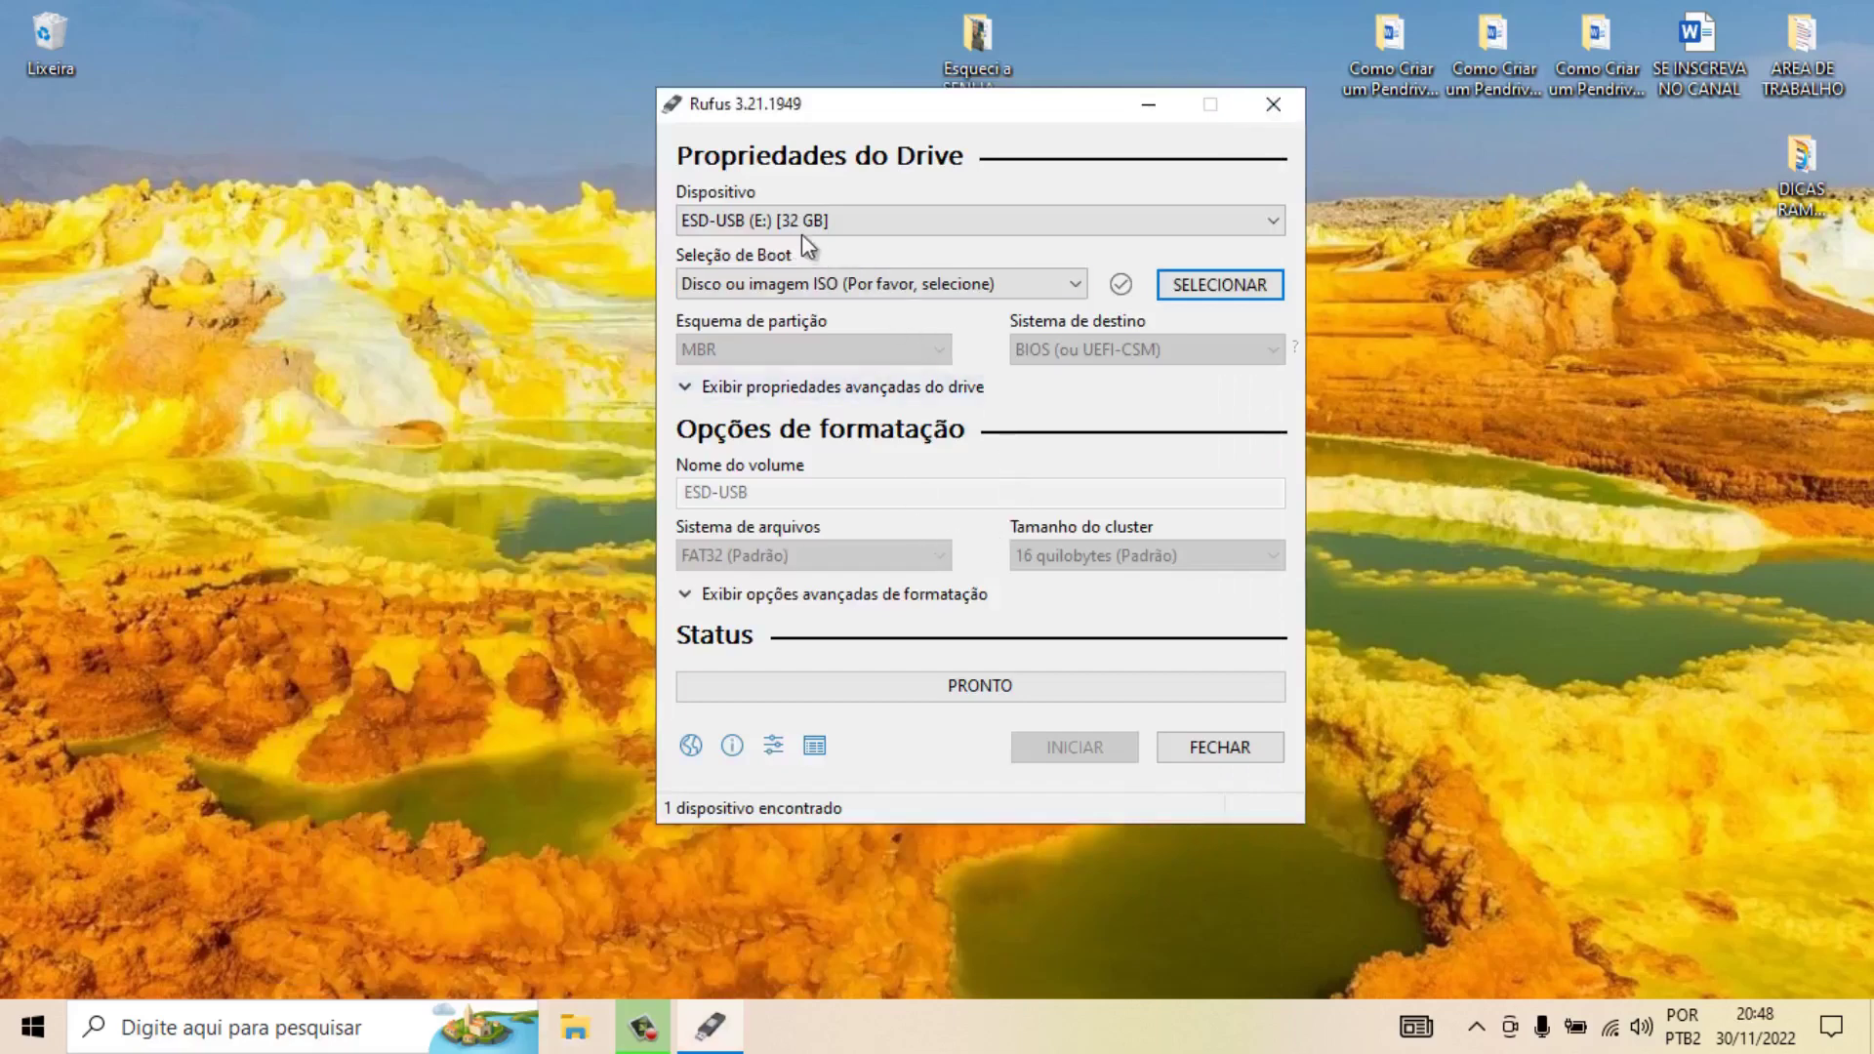
Load Win8.1_BrazilianPortuguese_x64 from the ISO WINDOWS 8.1 folder on drive D: as the Rufus boot image
left_click_drag(1022, 118, 1011, 139)
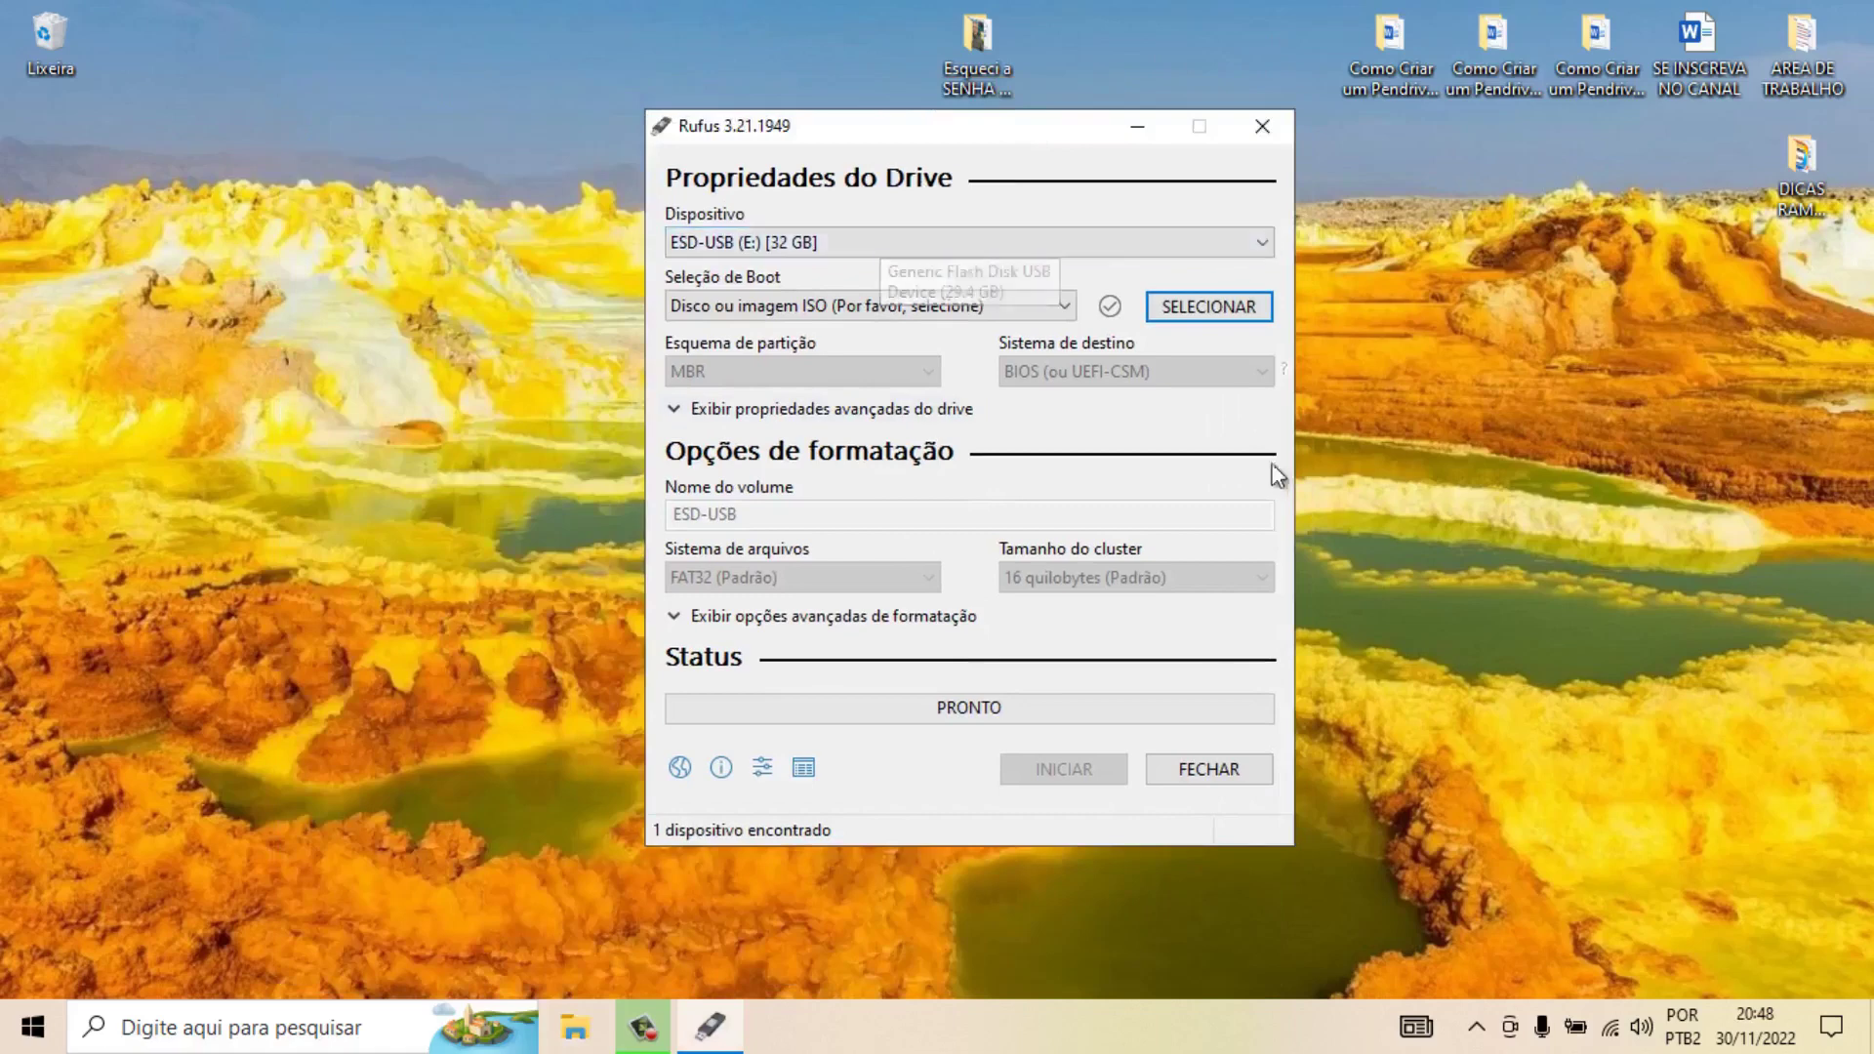
left_click(1186, 307)
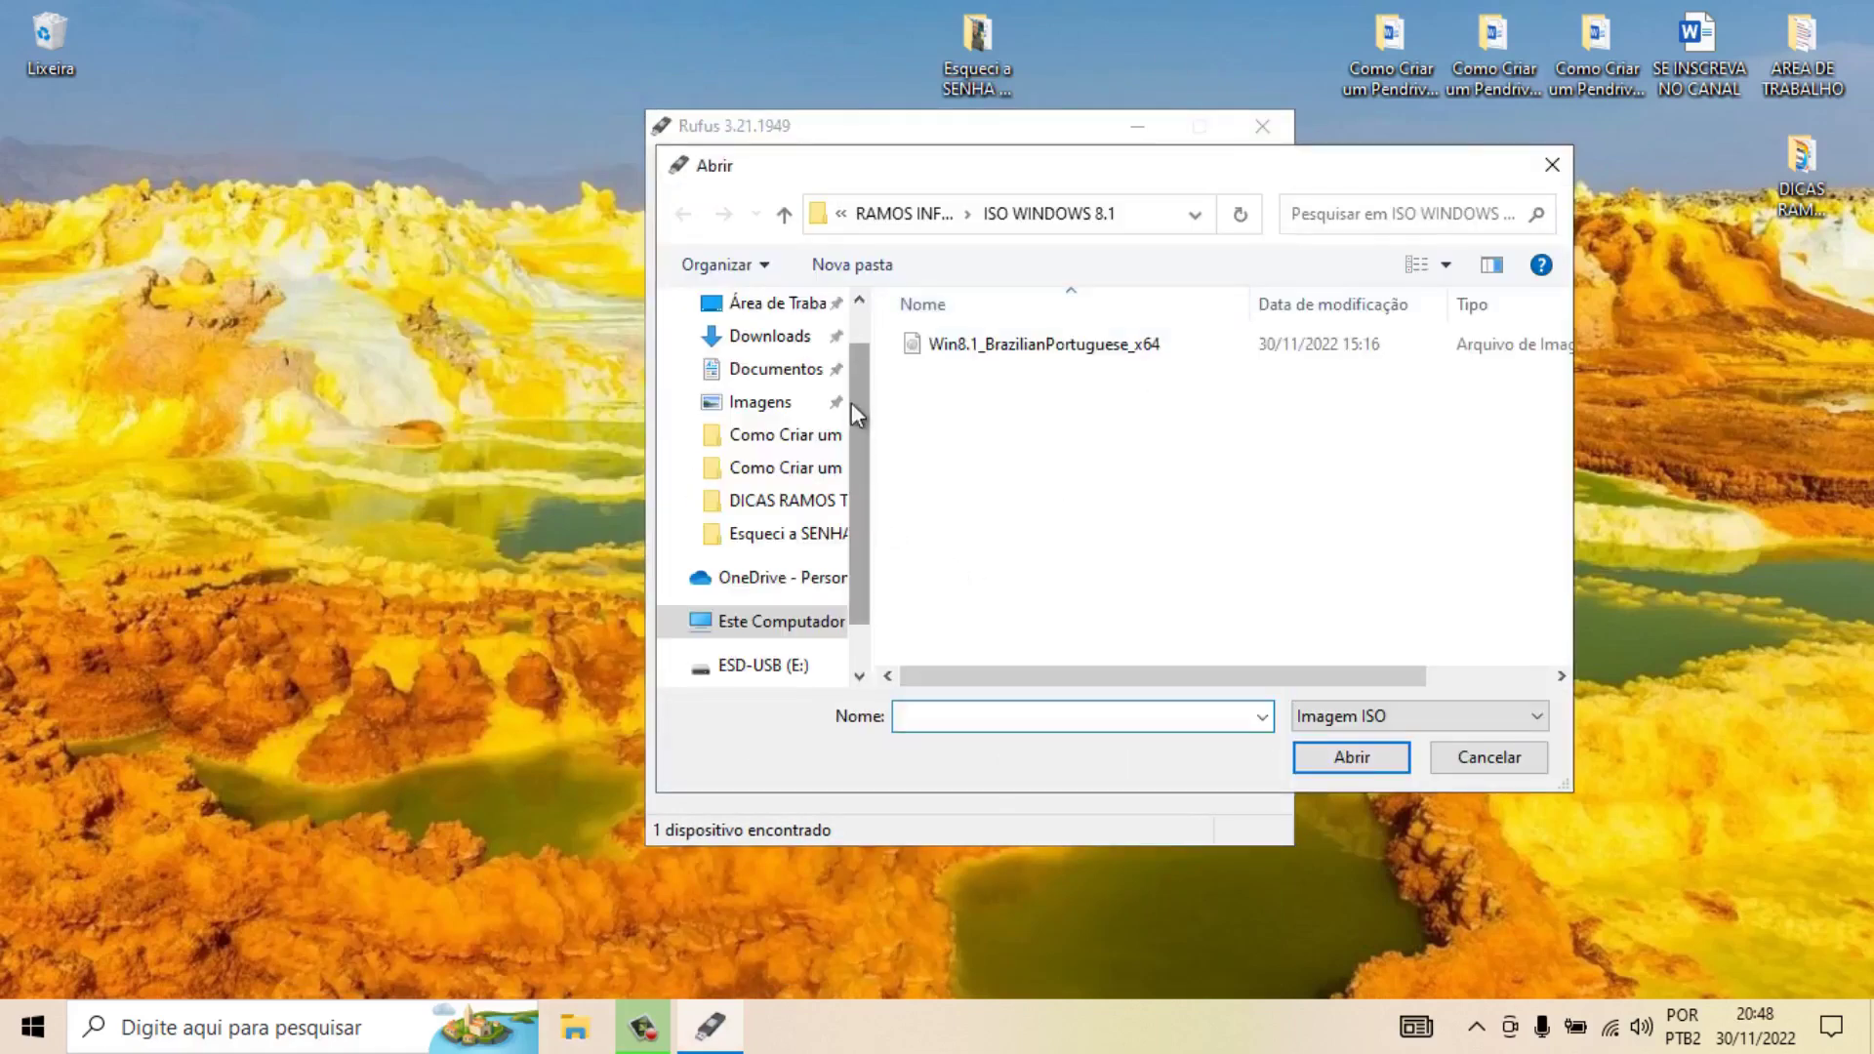
scroll(852, 390, "down", 1)
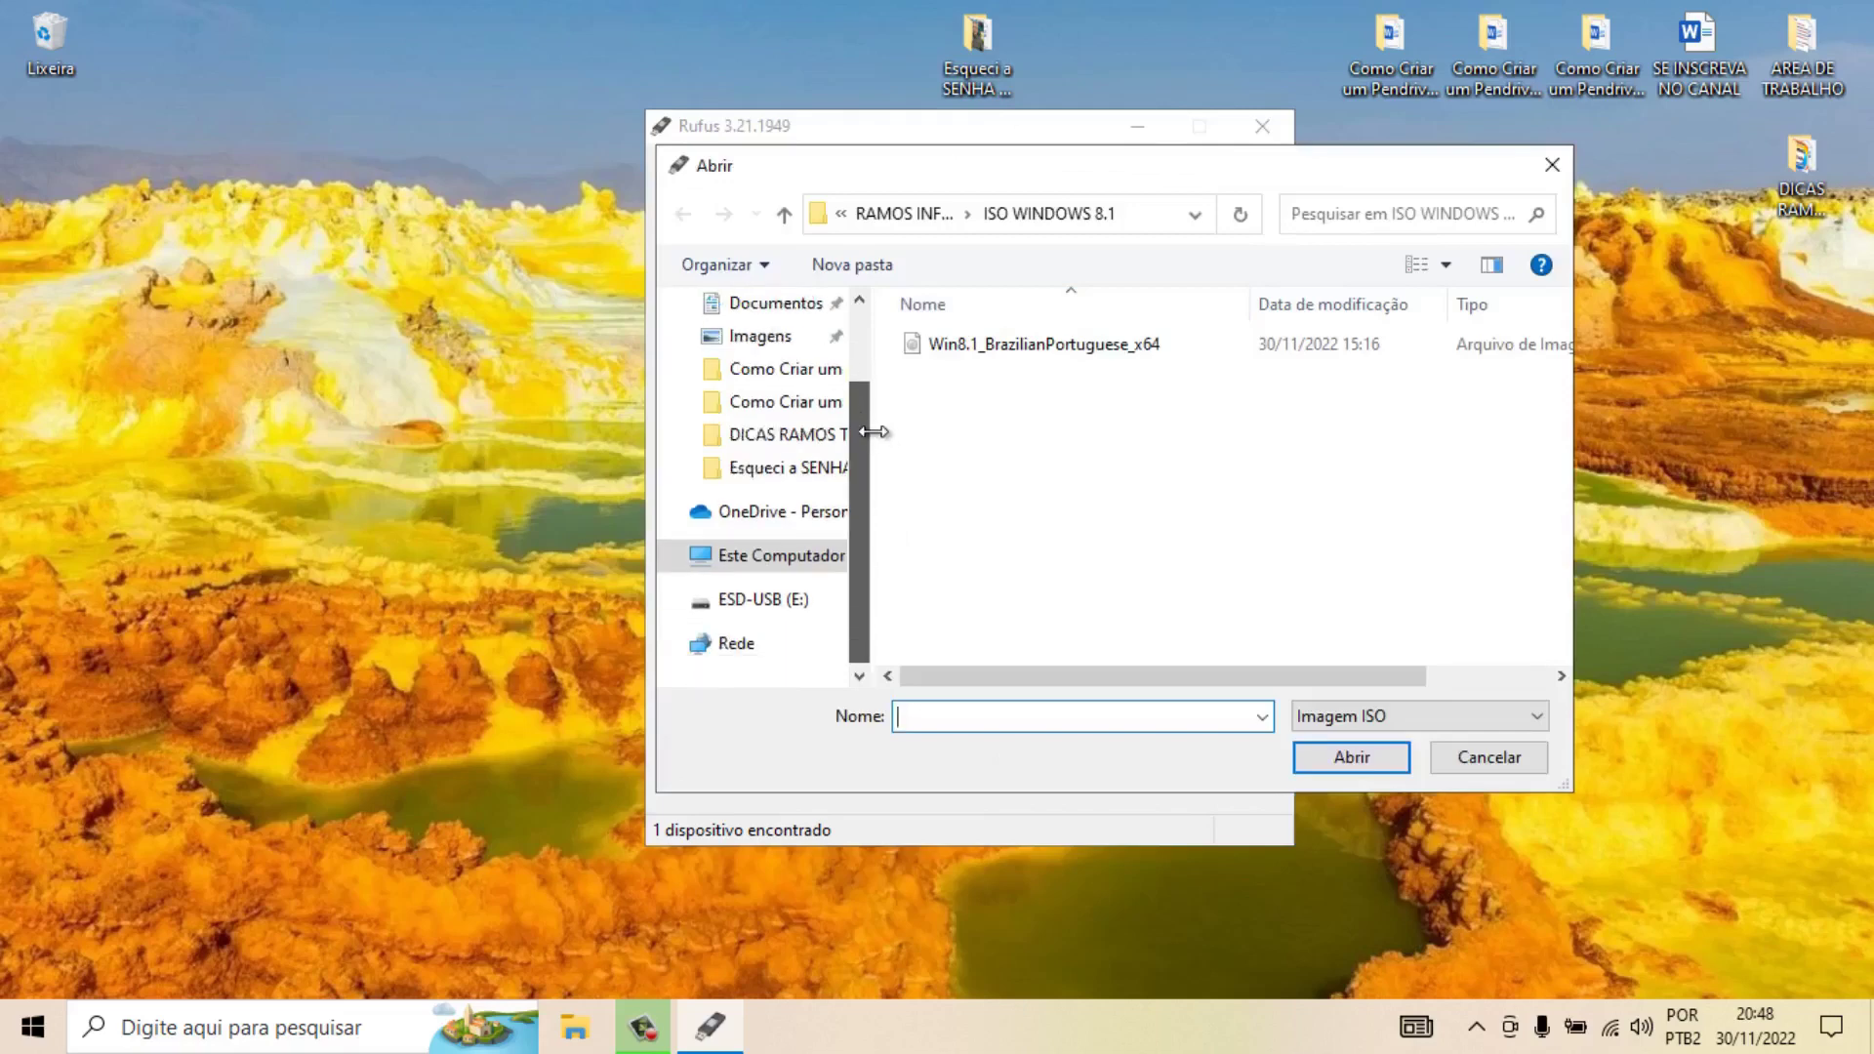
left_click(813, 565)
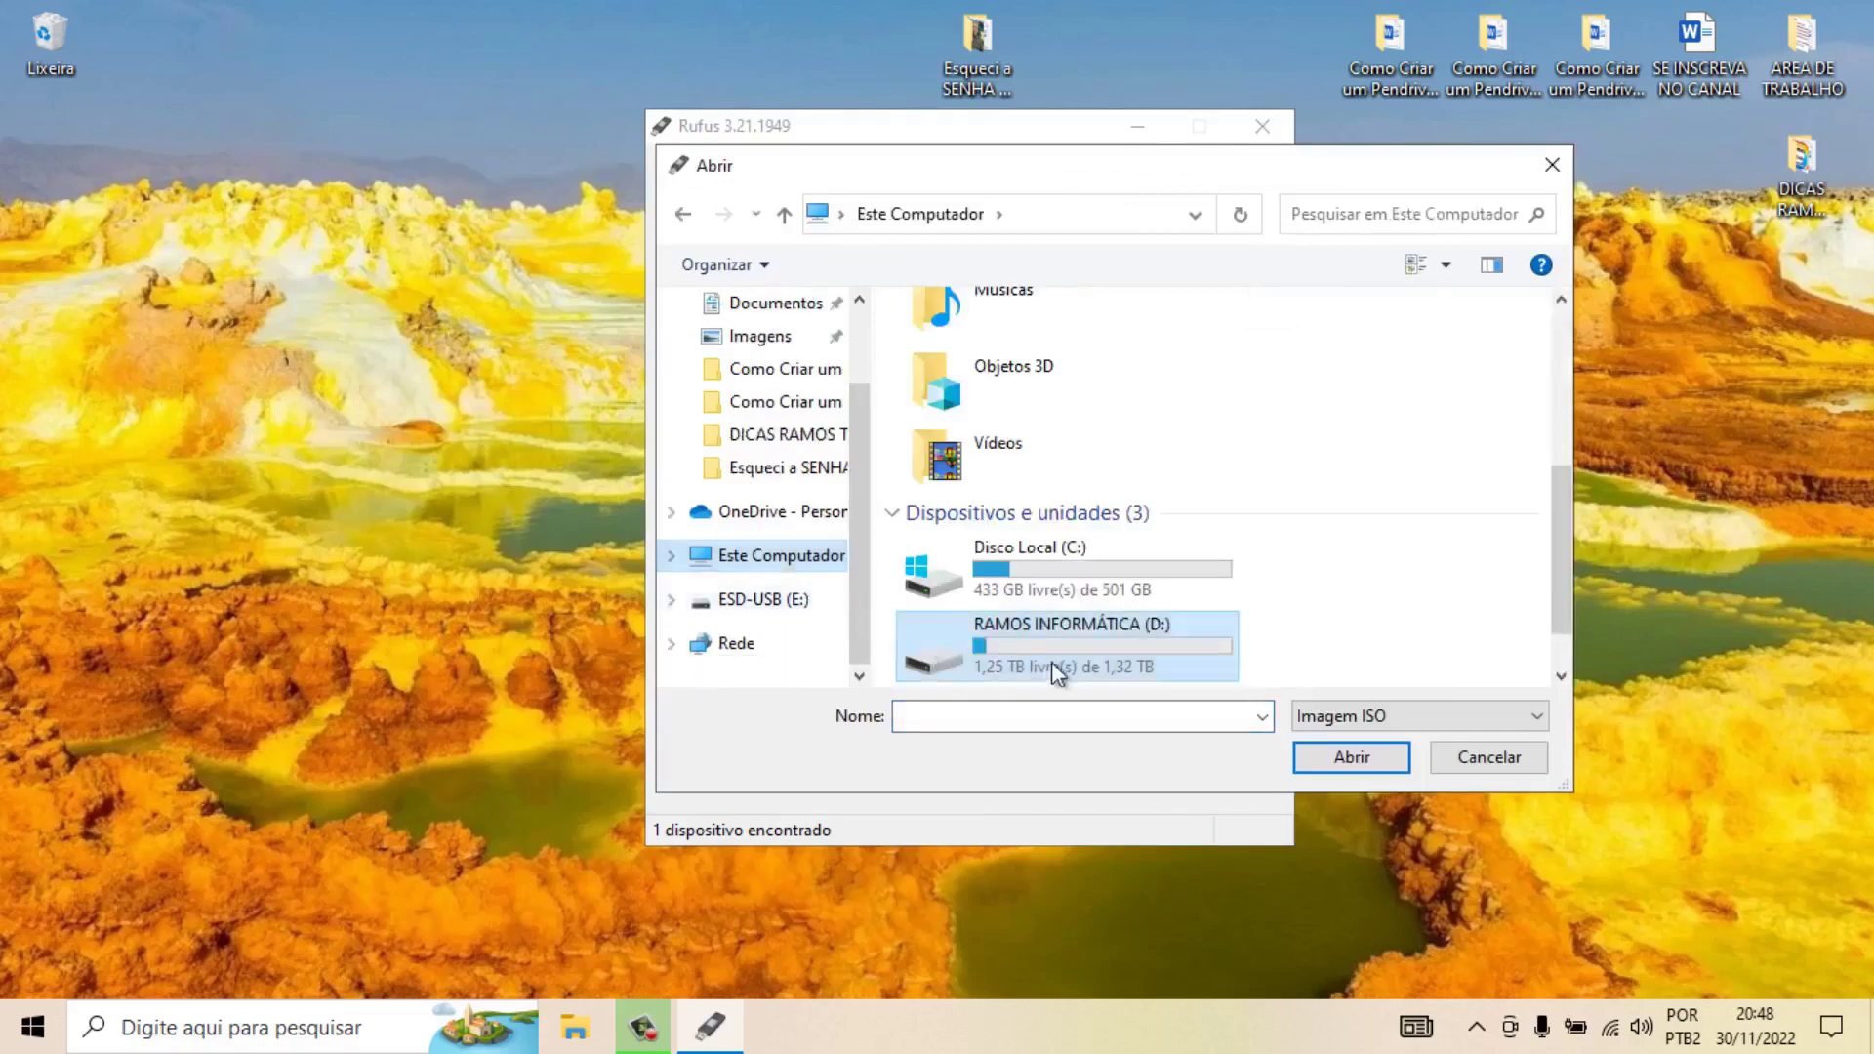
left_click(1059, 599)
double_click(1052, 570)
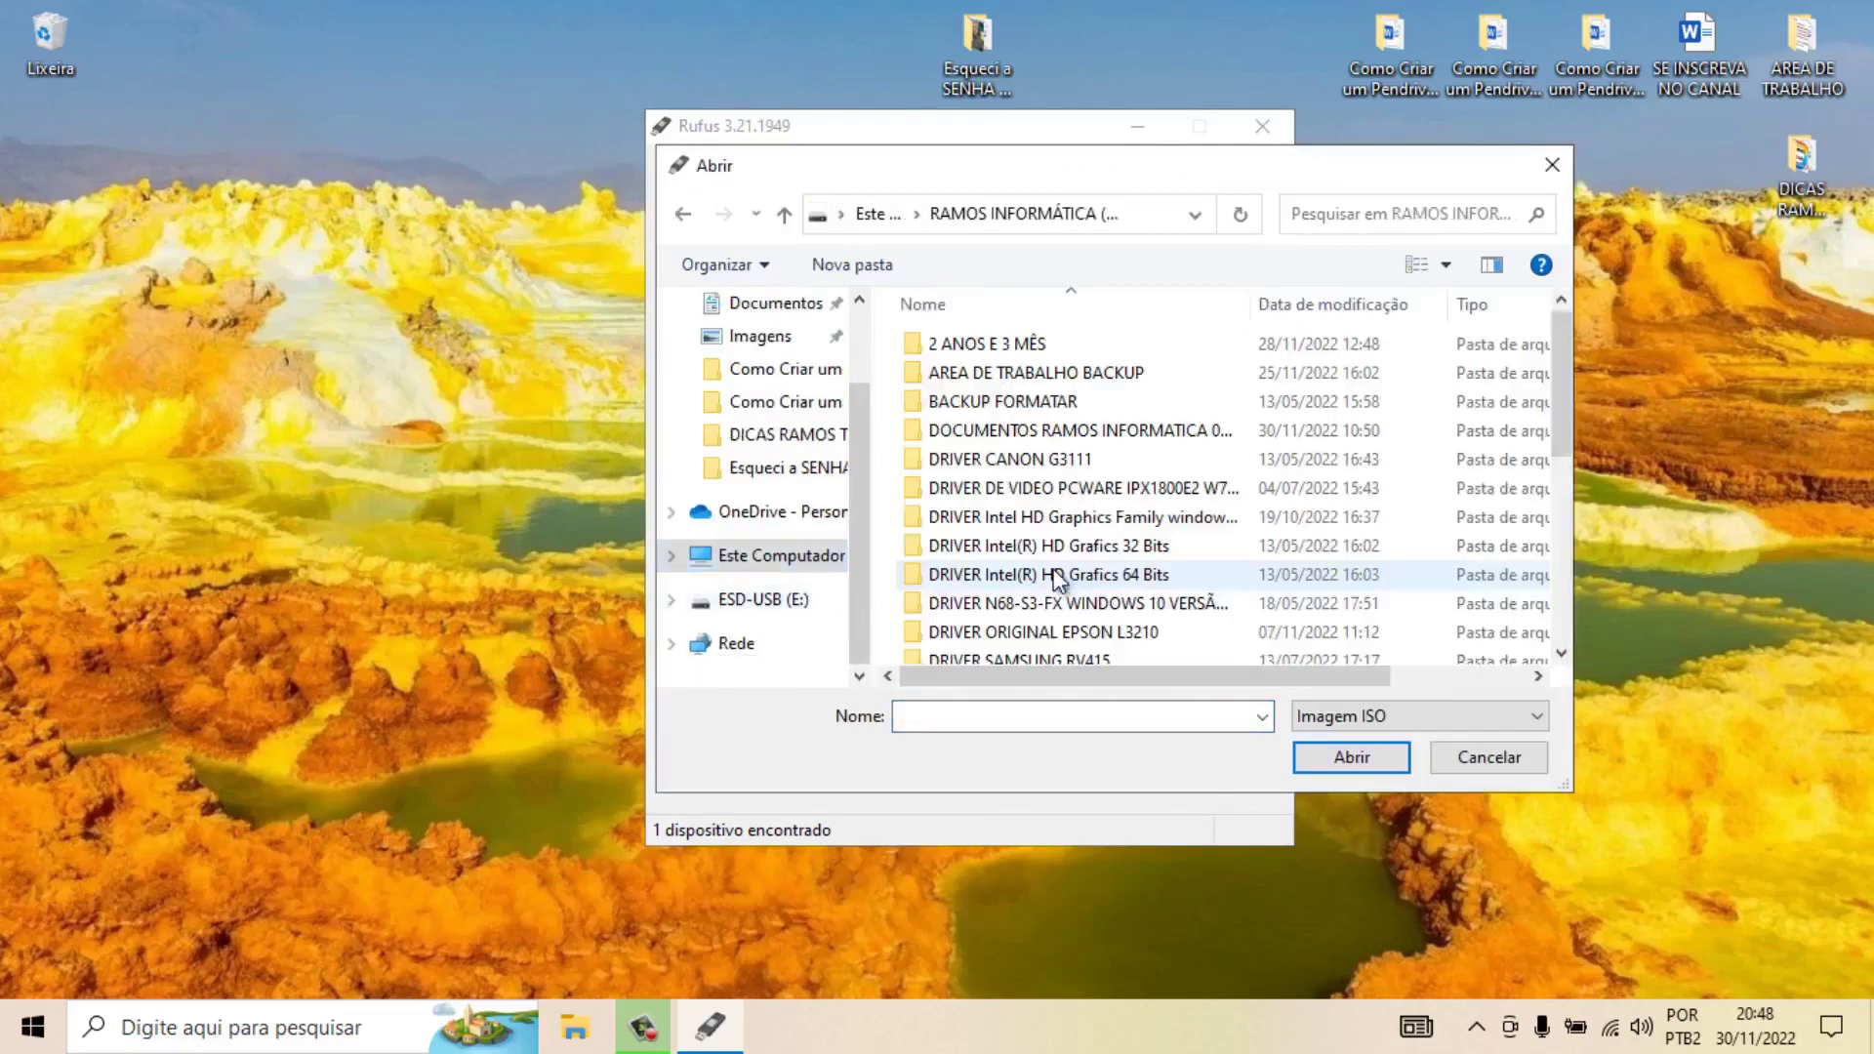
scroll(1078, 607, "down", 2)
scroll(1081, 607, "down", 3)
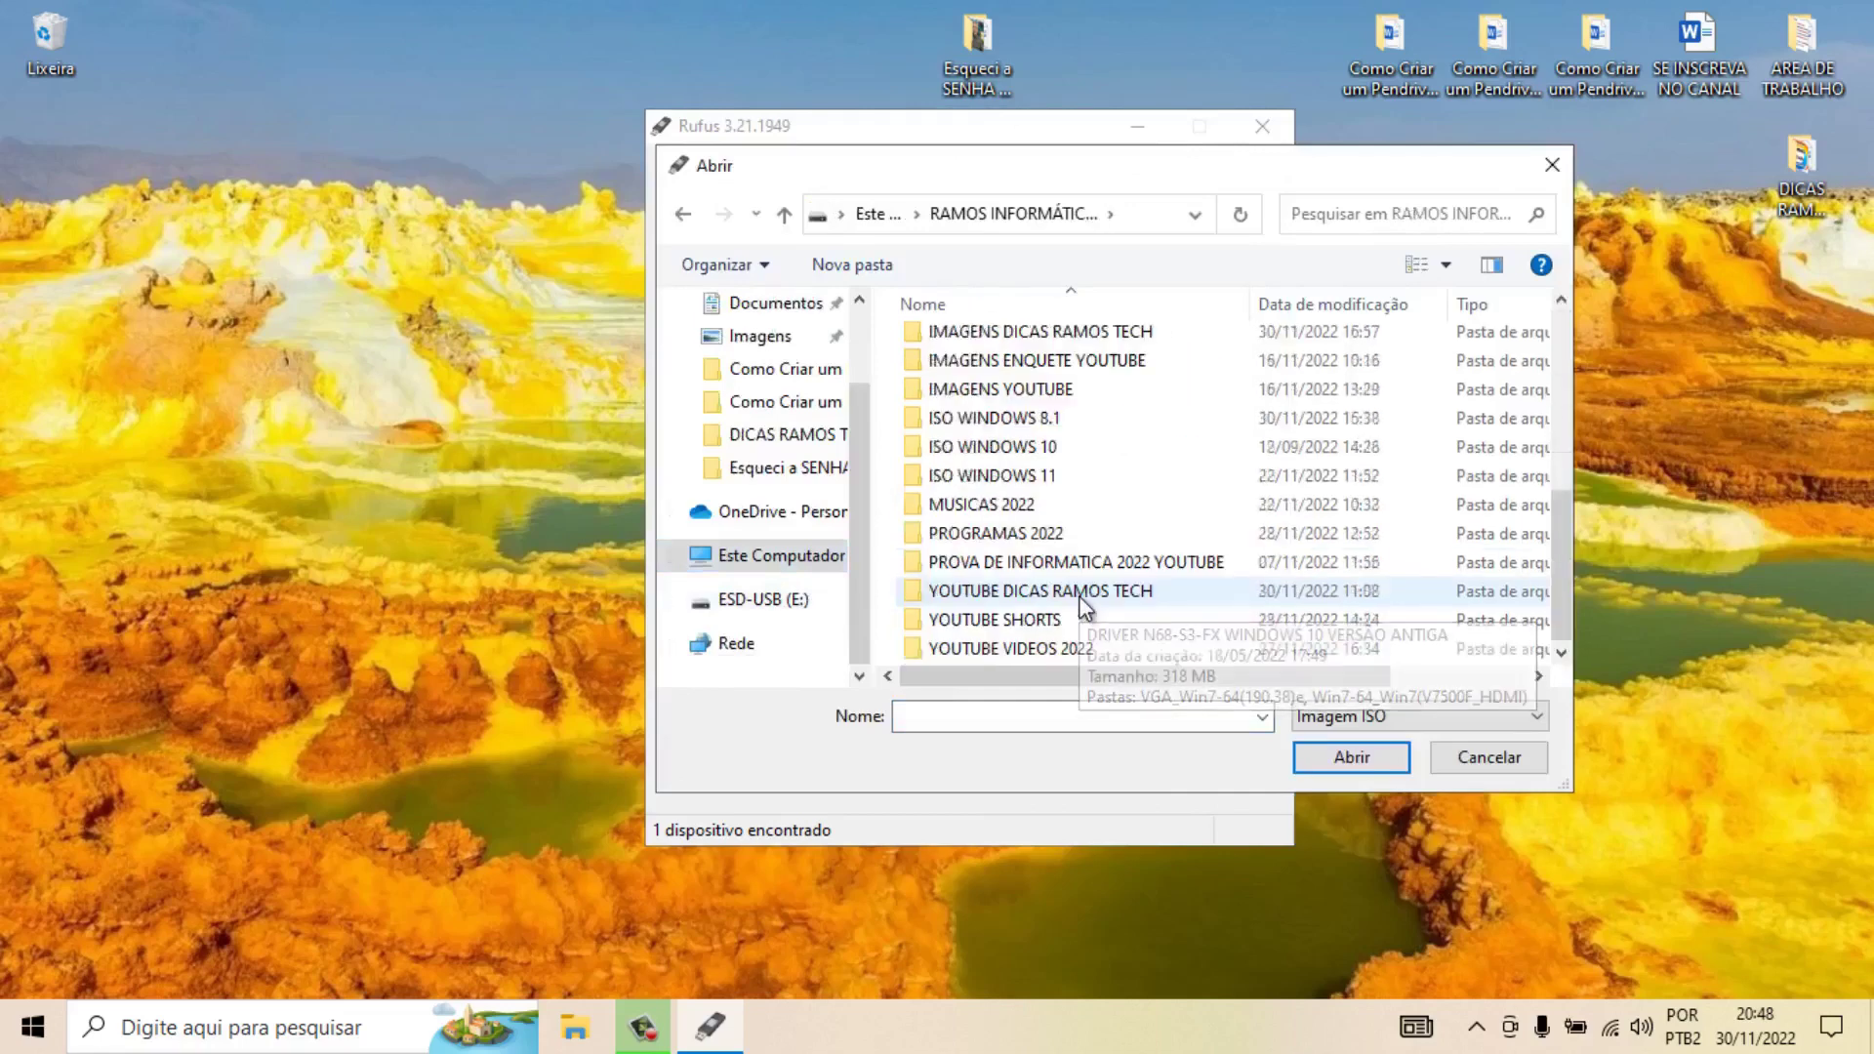
double_click(1074, 424)
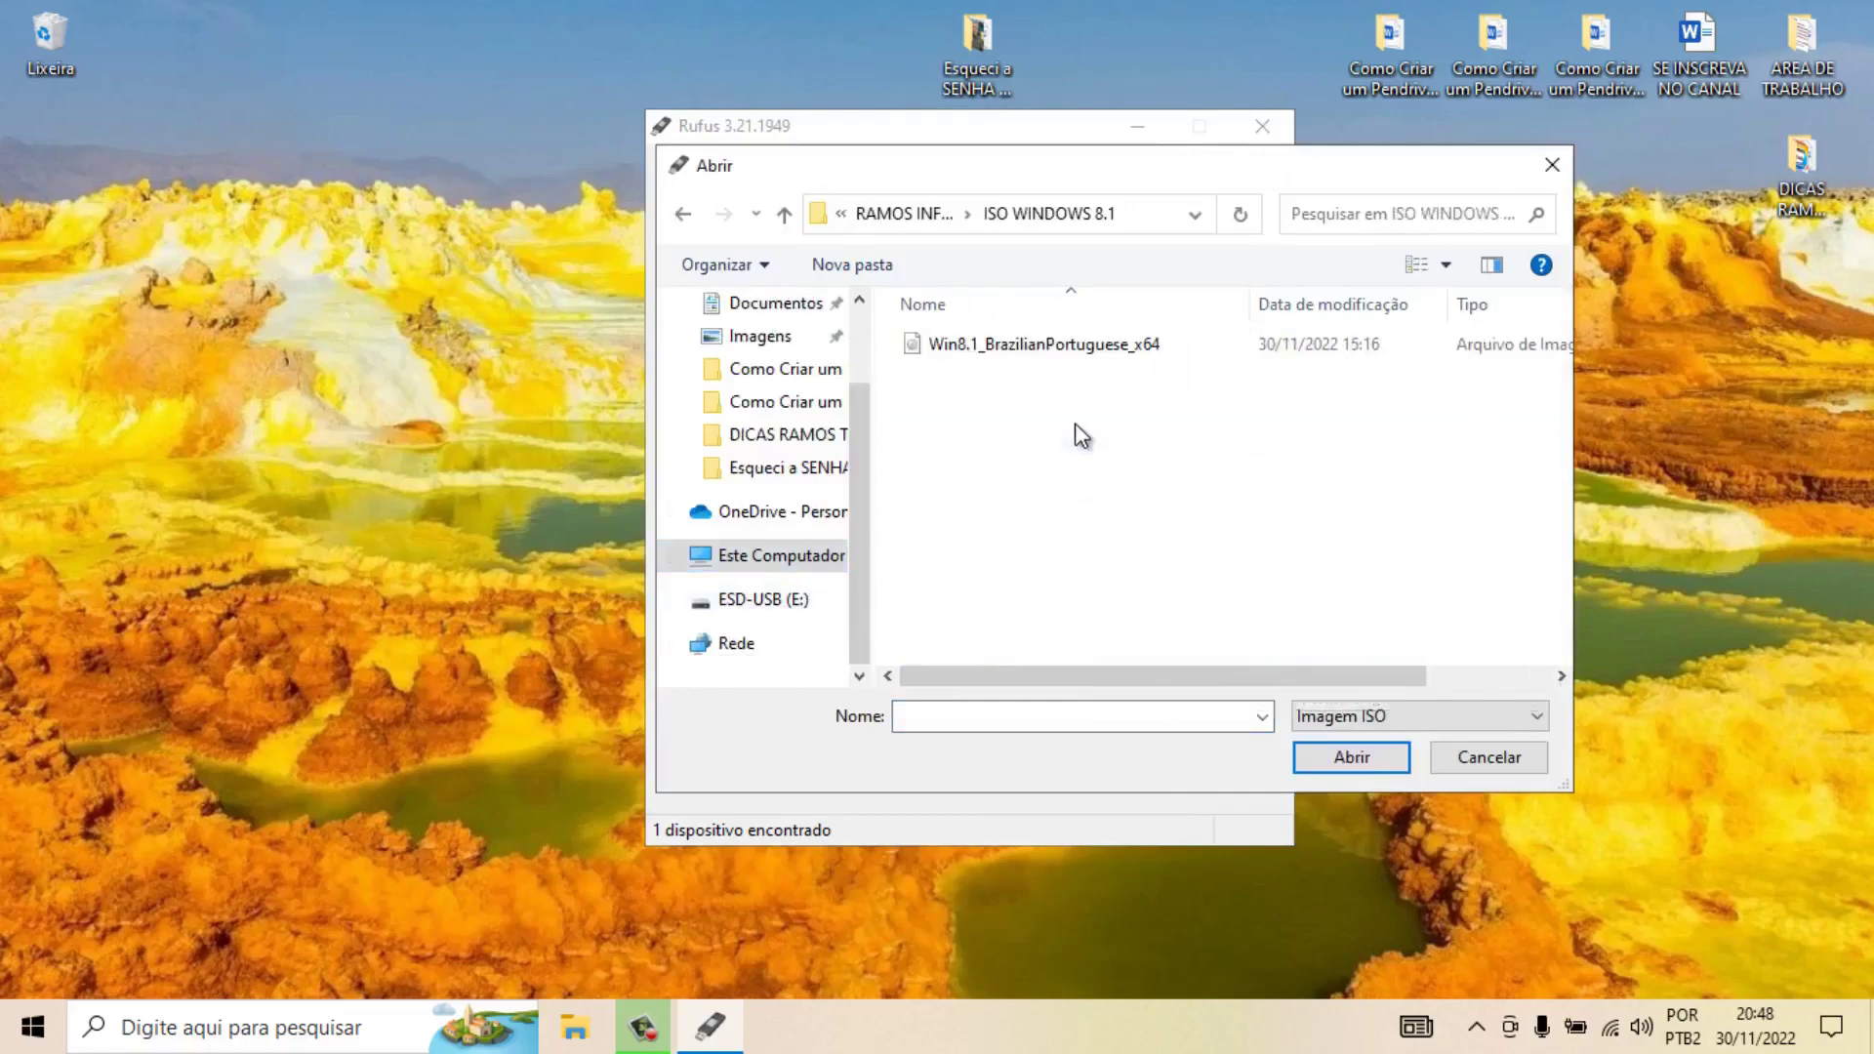
left_click(1055, 346)
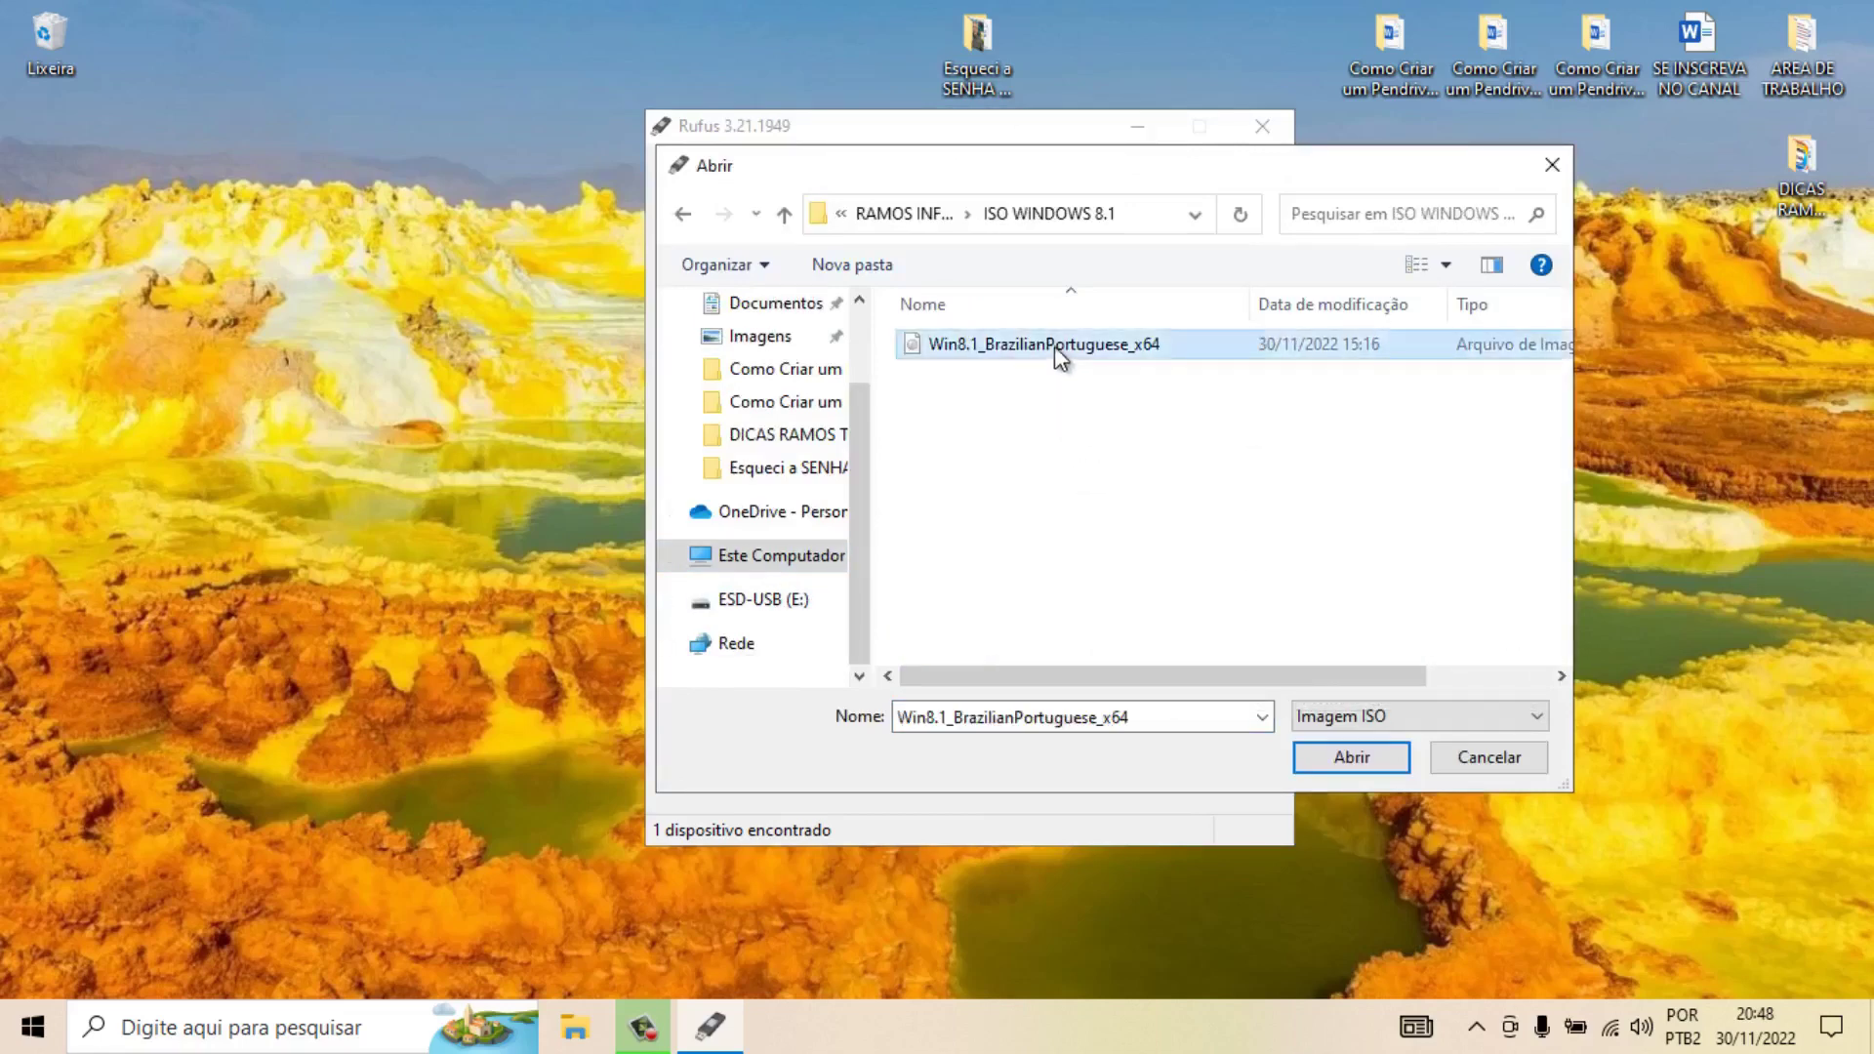
left_click(1351, 757)
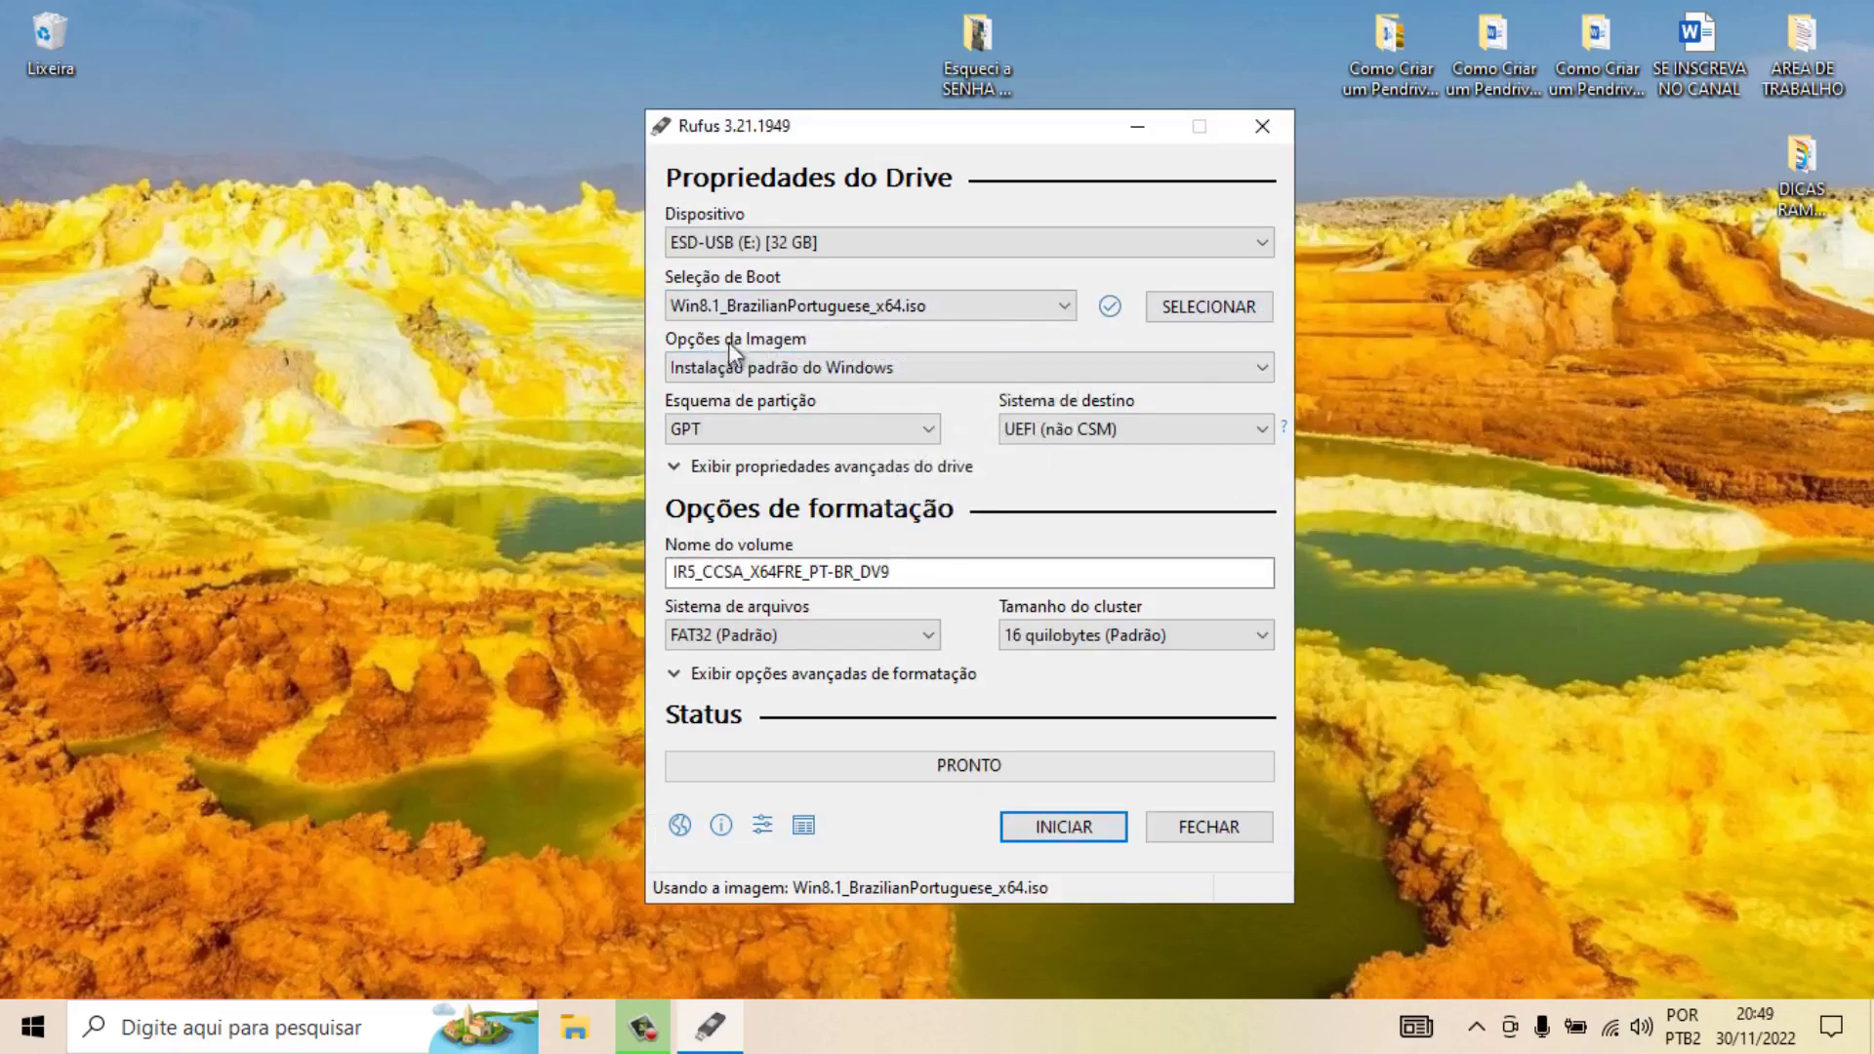
Keep the standard Windows installation with the GPT partition scheme, and expand the advanced formatting options
left_click(1263, 370)
left_click(1269, 334)
left_click(902, 430)
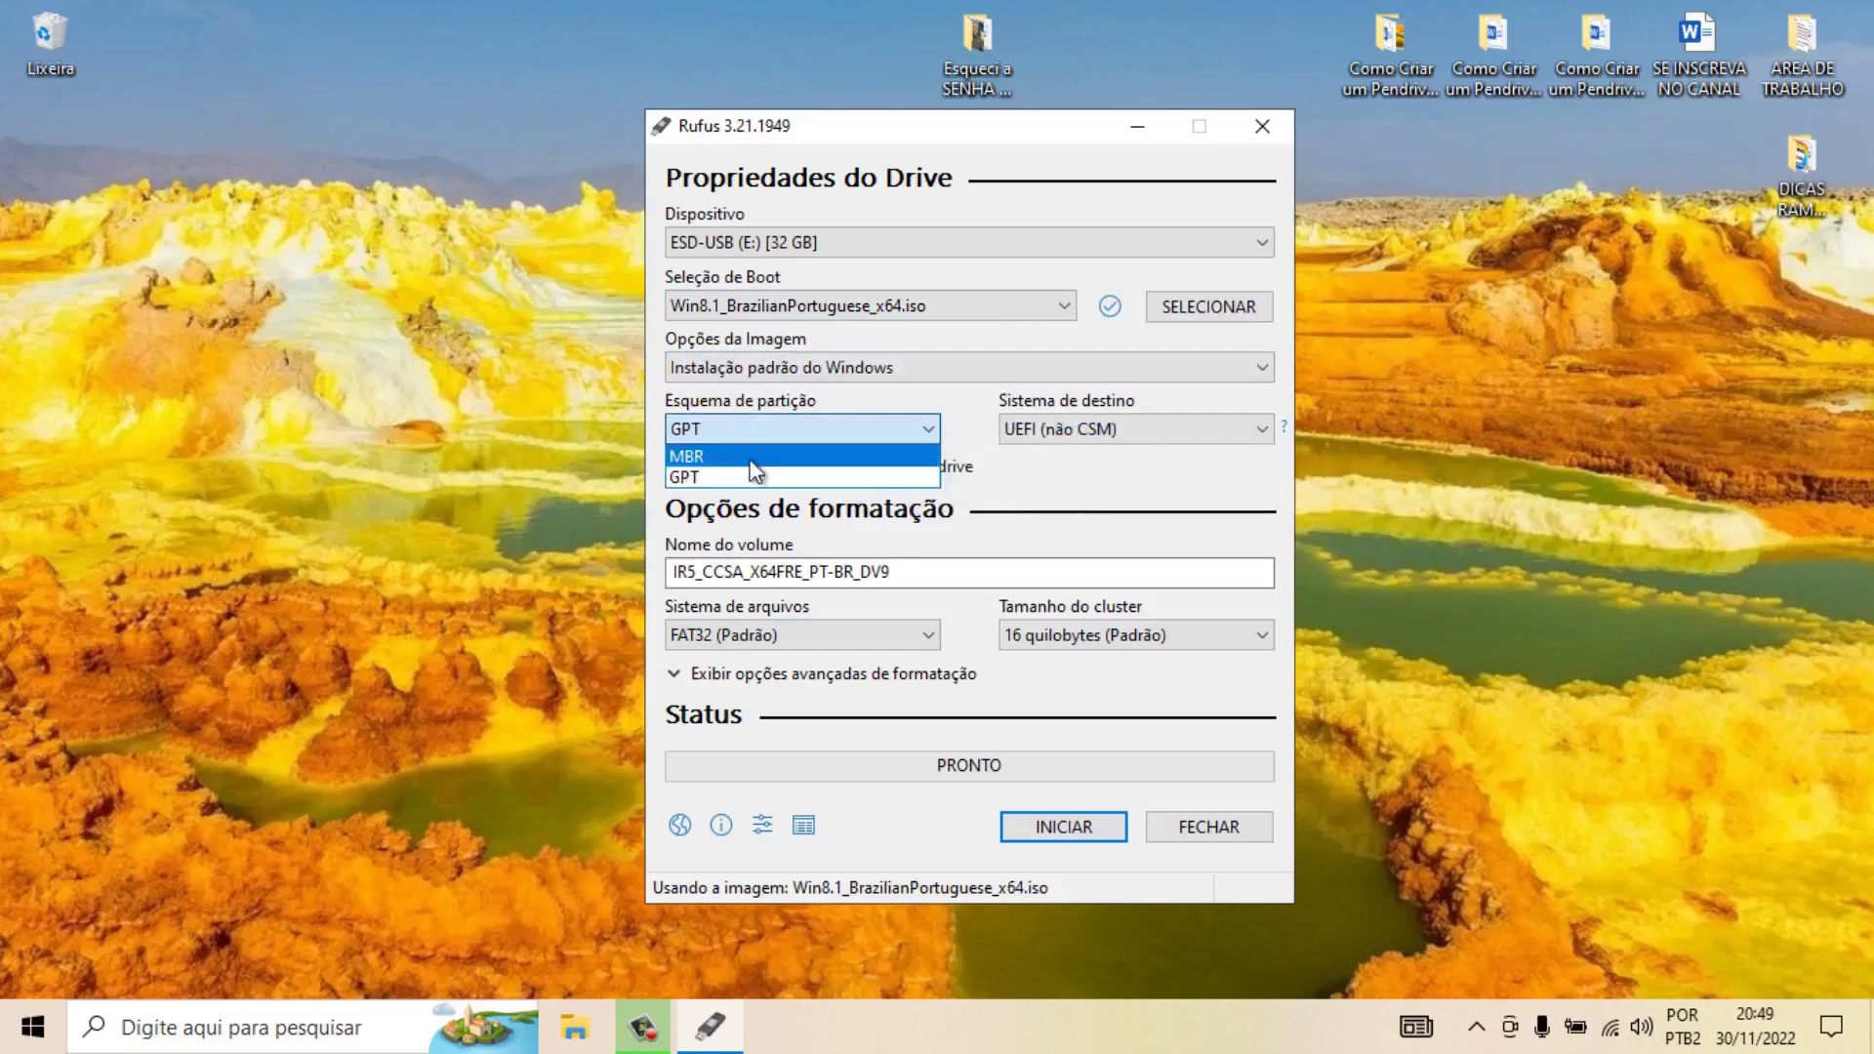
left_click(820, 476)
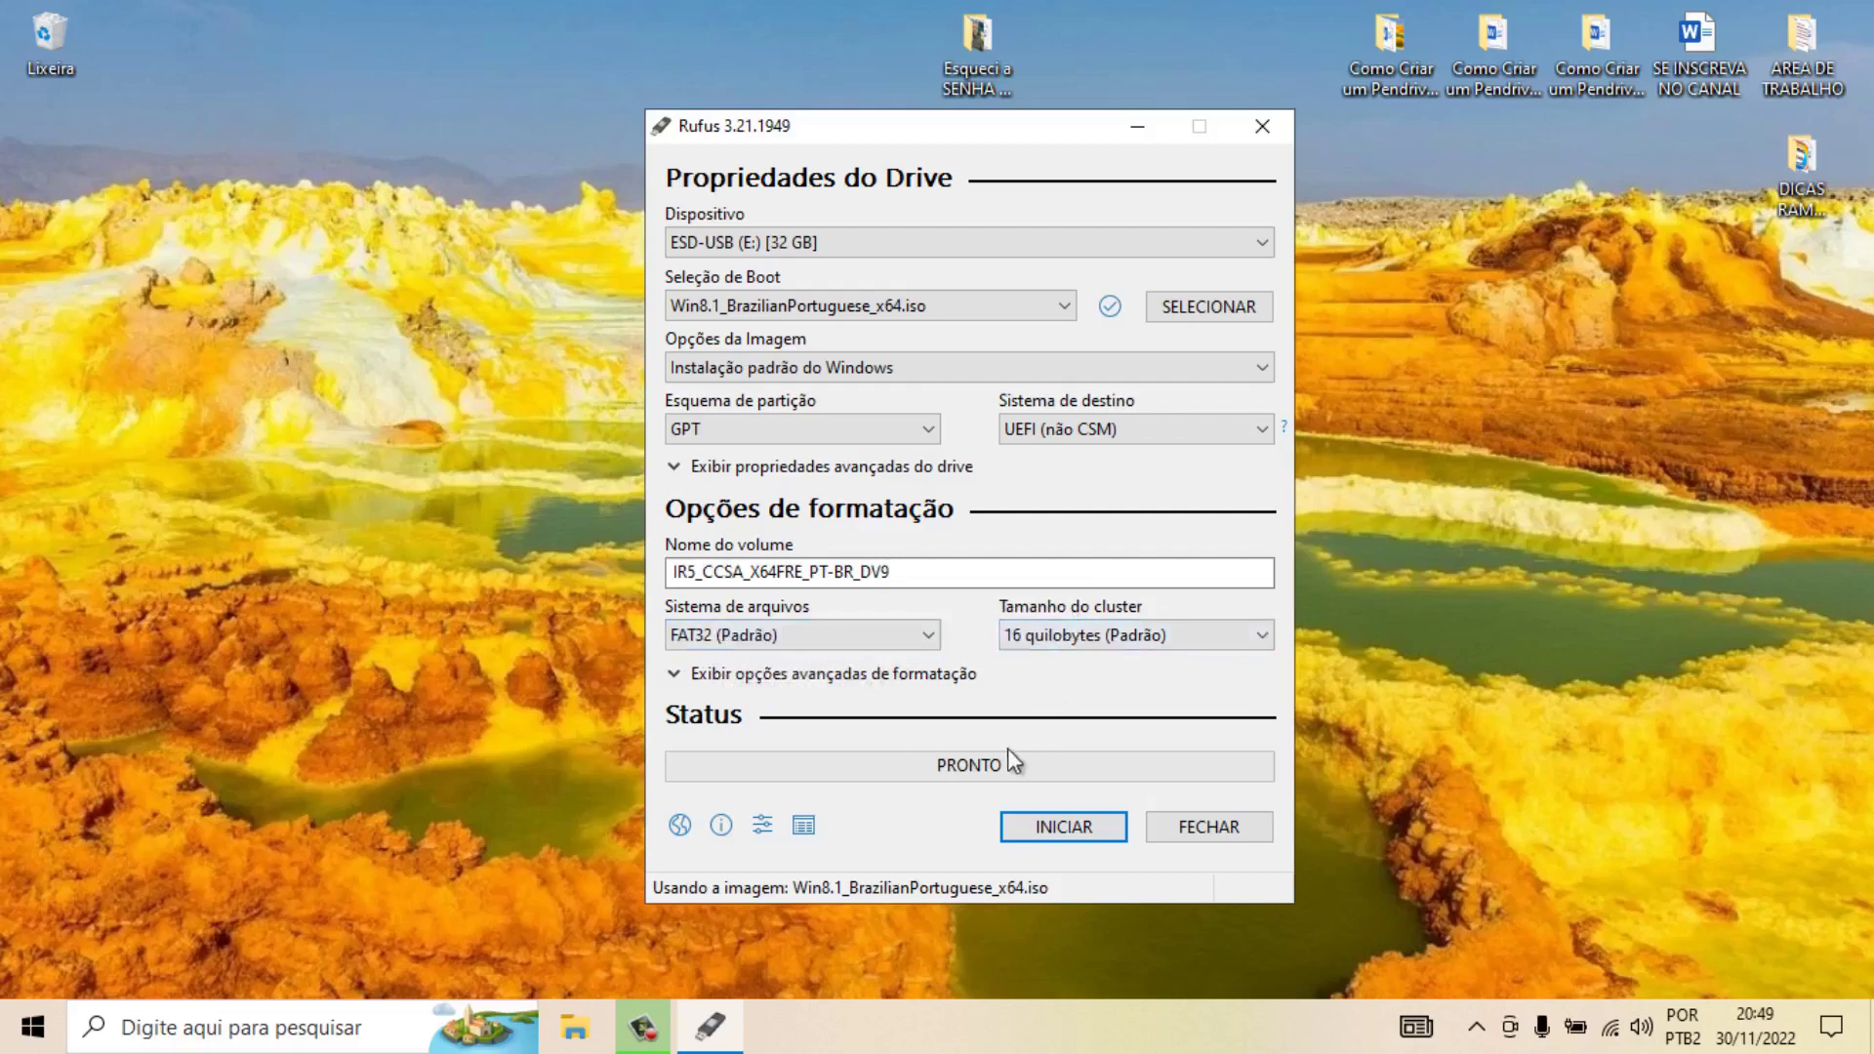
left_click(679, 674)
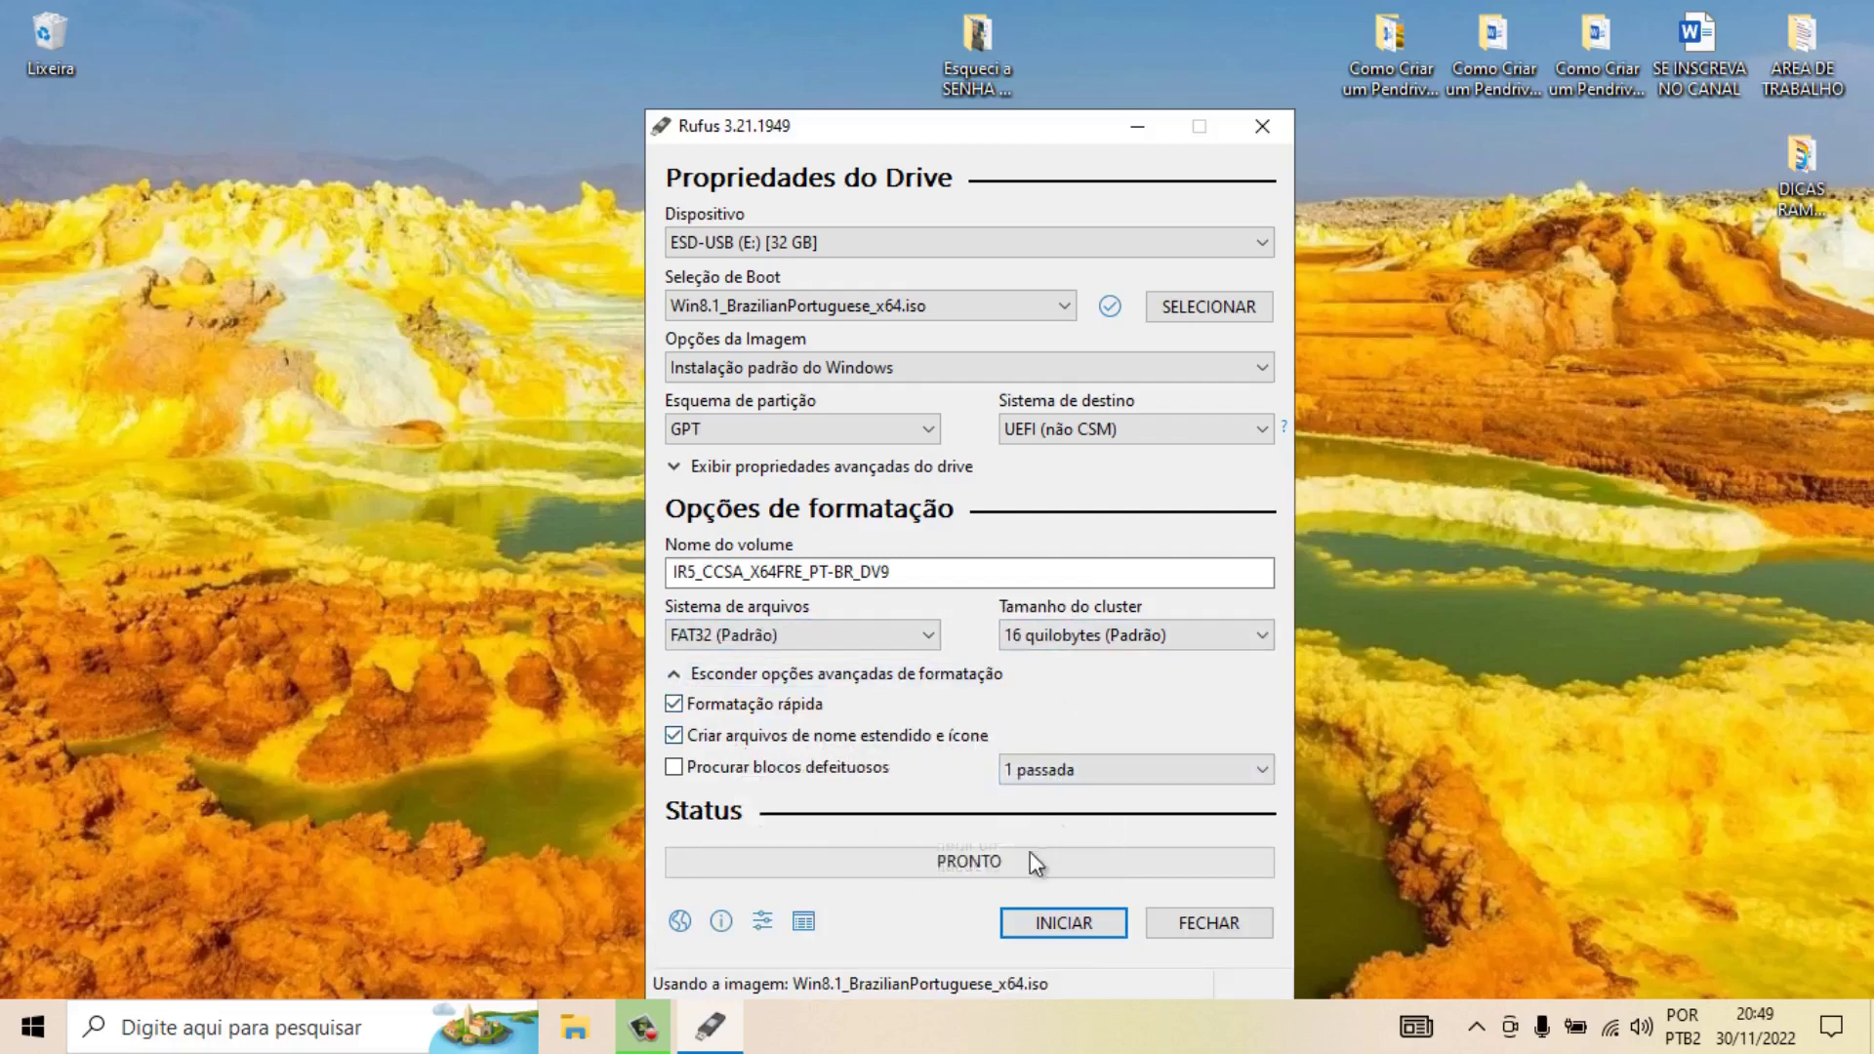
Start writing the image to the ESD-USB (E:) drive and accept the erasure of all its data
left_click(1064, 923)
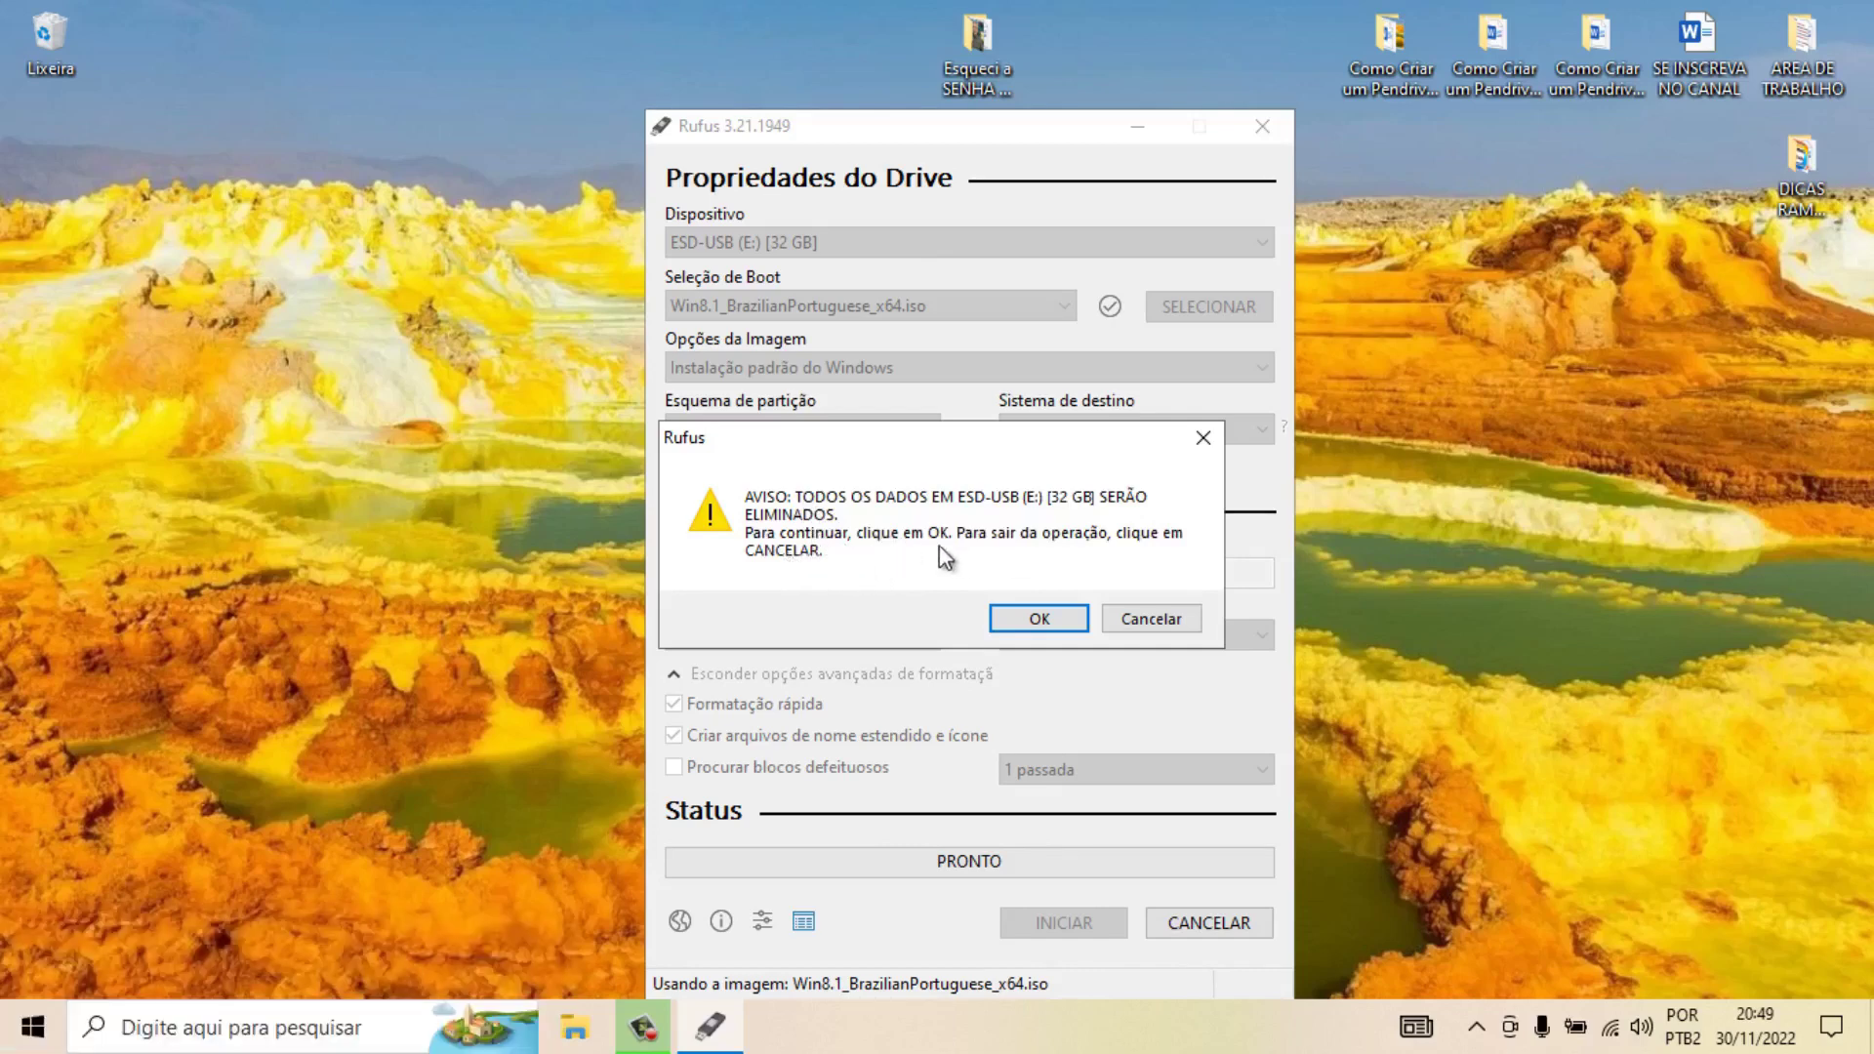
left_click(1061, 619)
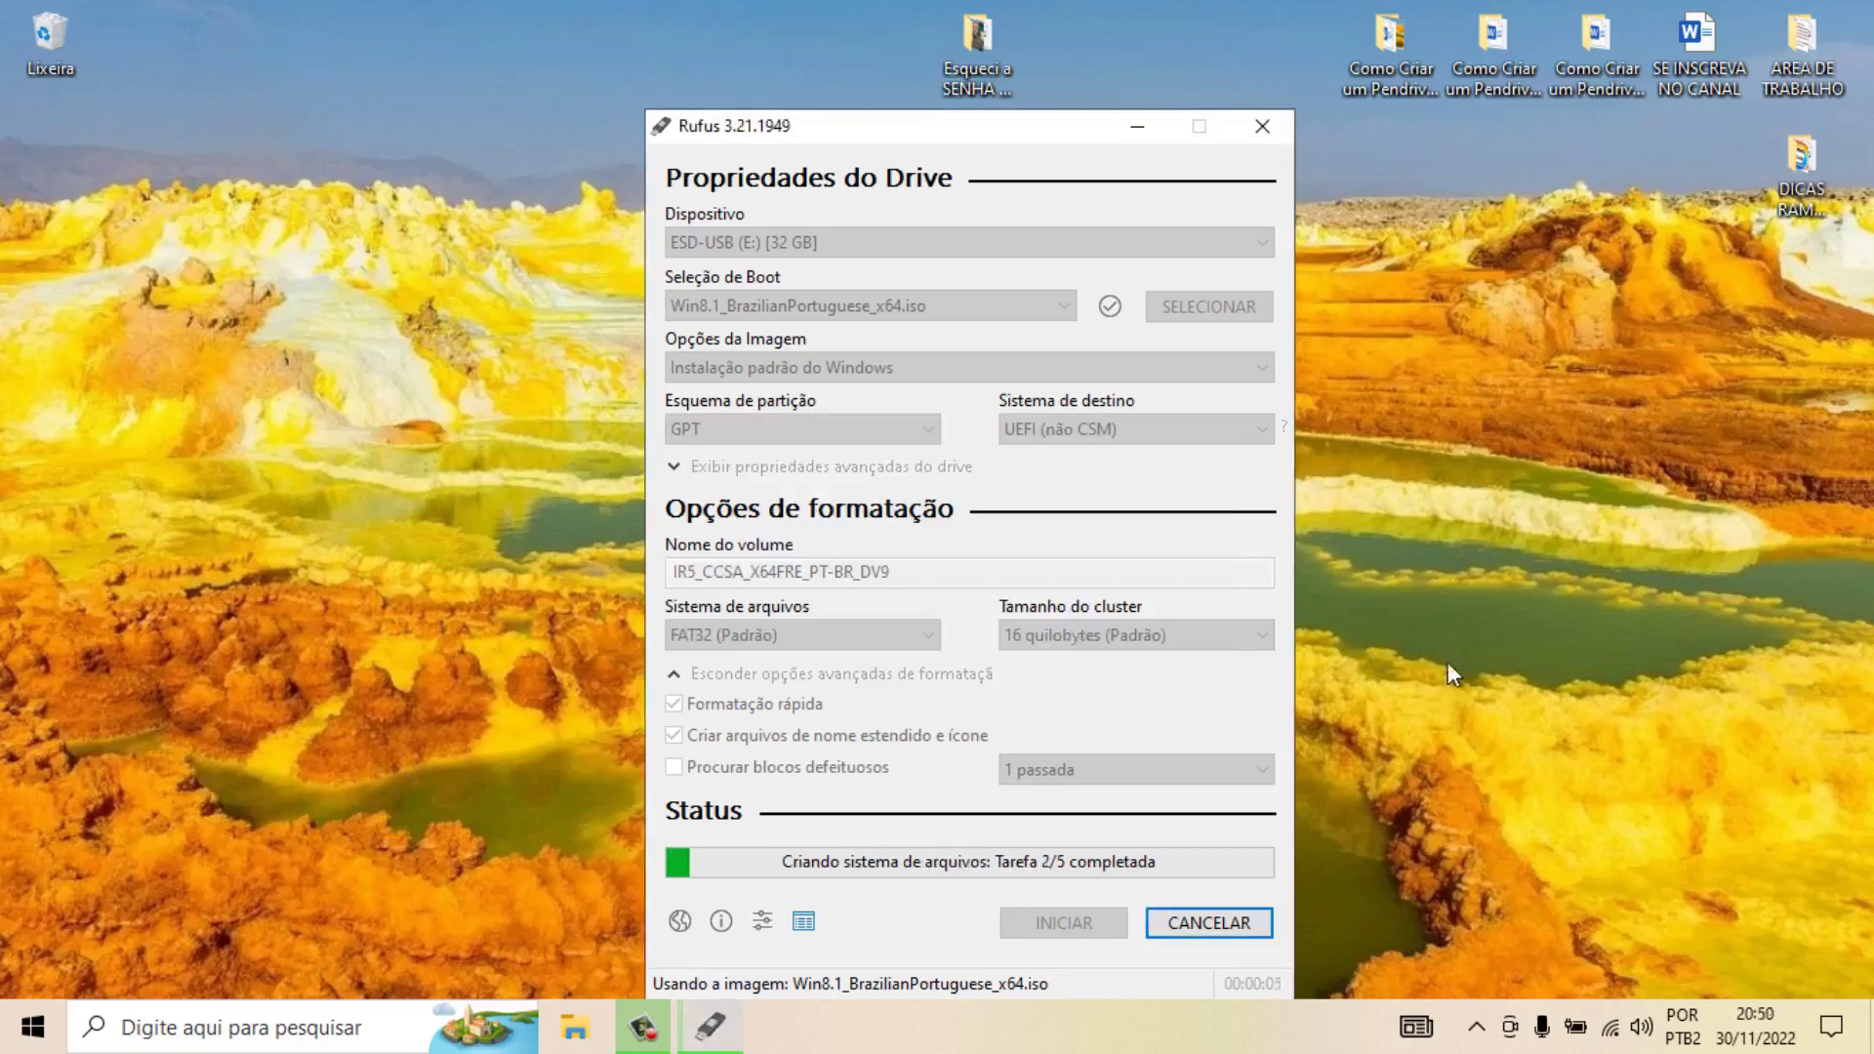
left_click_drag(1059, 119, 1052, 84)
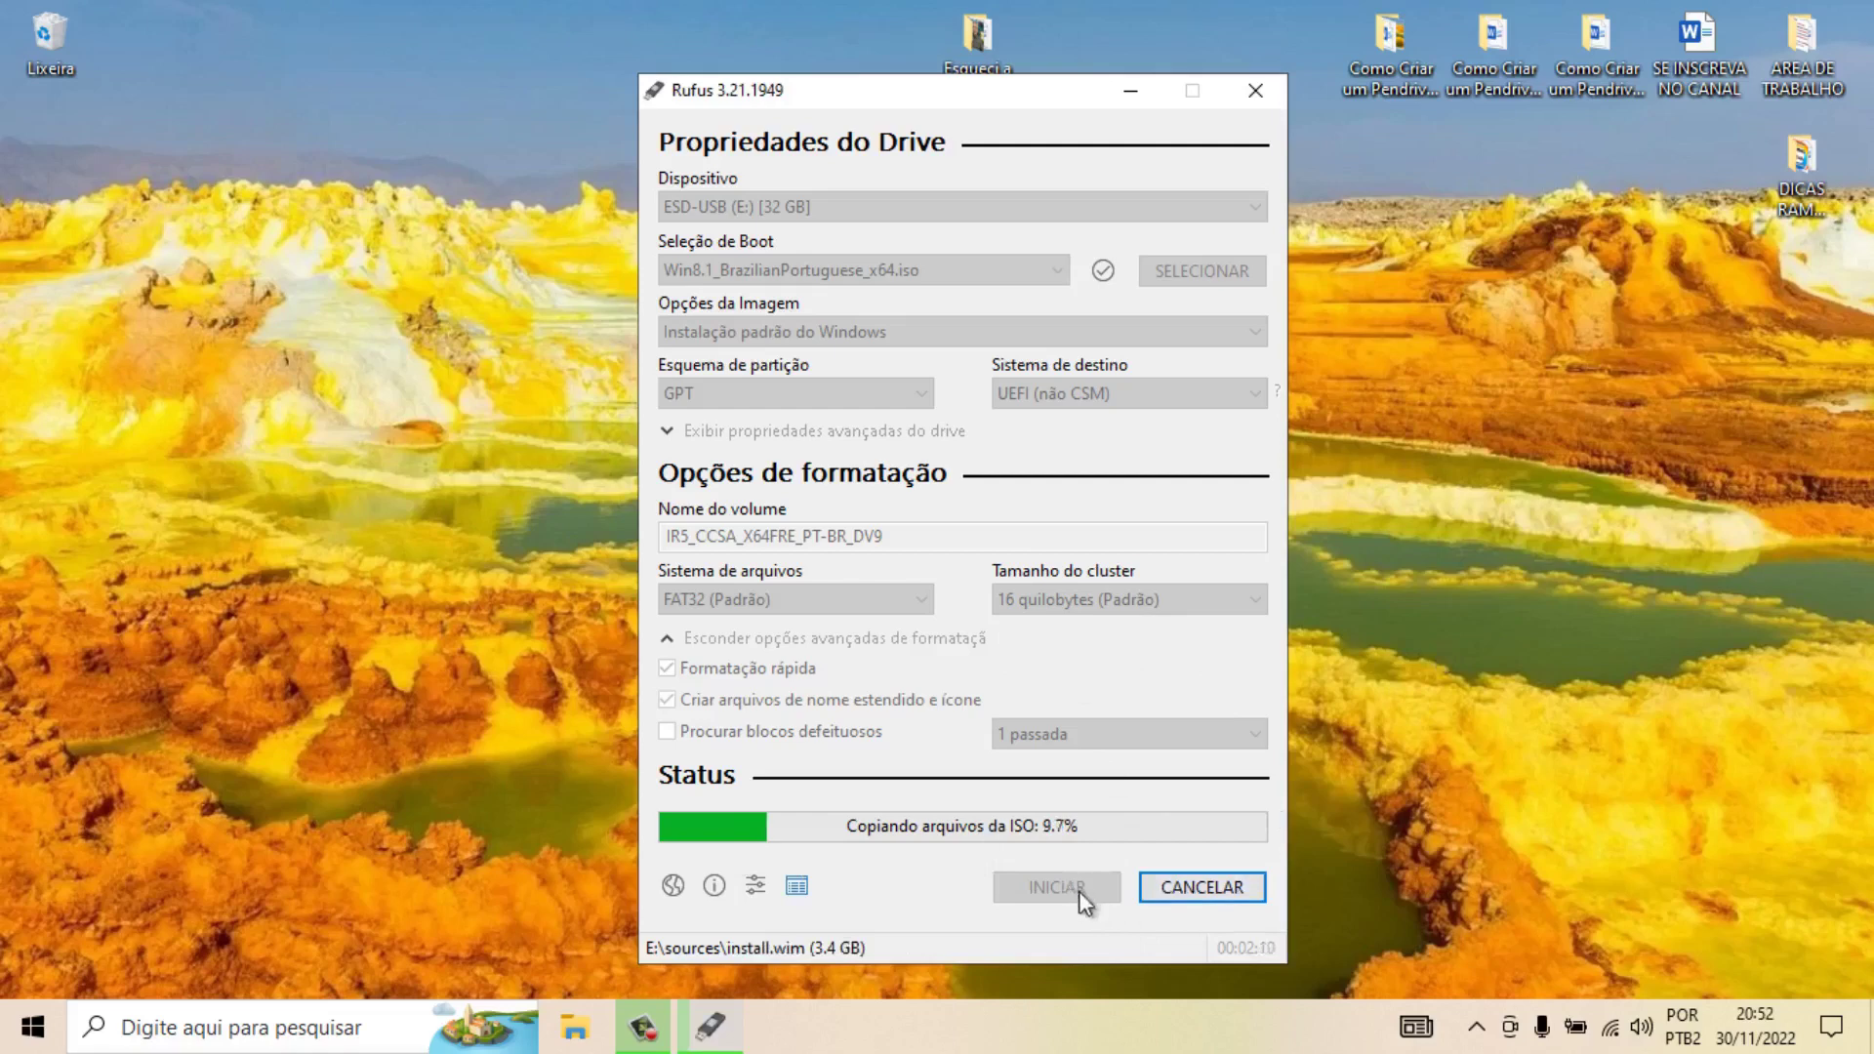
Check the USB drive E: under Este Computador in File Explorer, and close the window to return to Rufus
left_click(565, 1036)
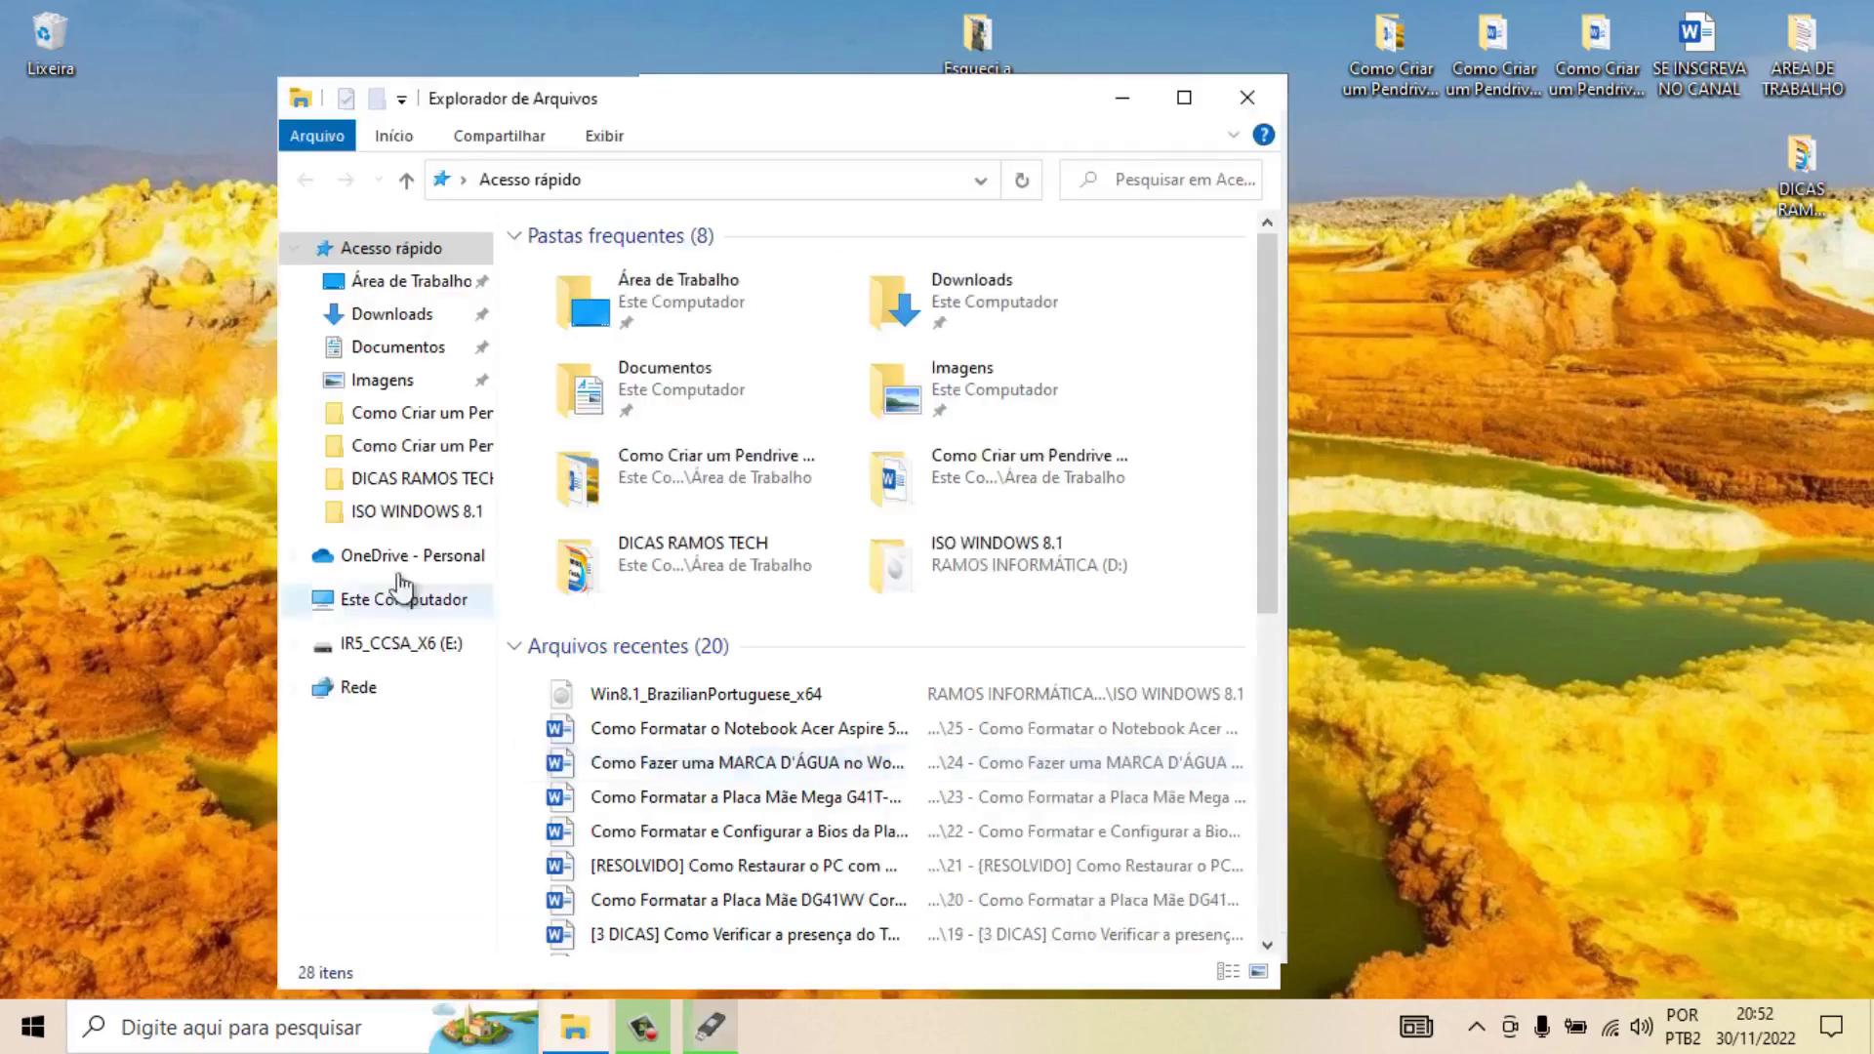
left_click(403, 600)
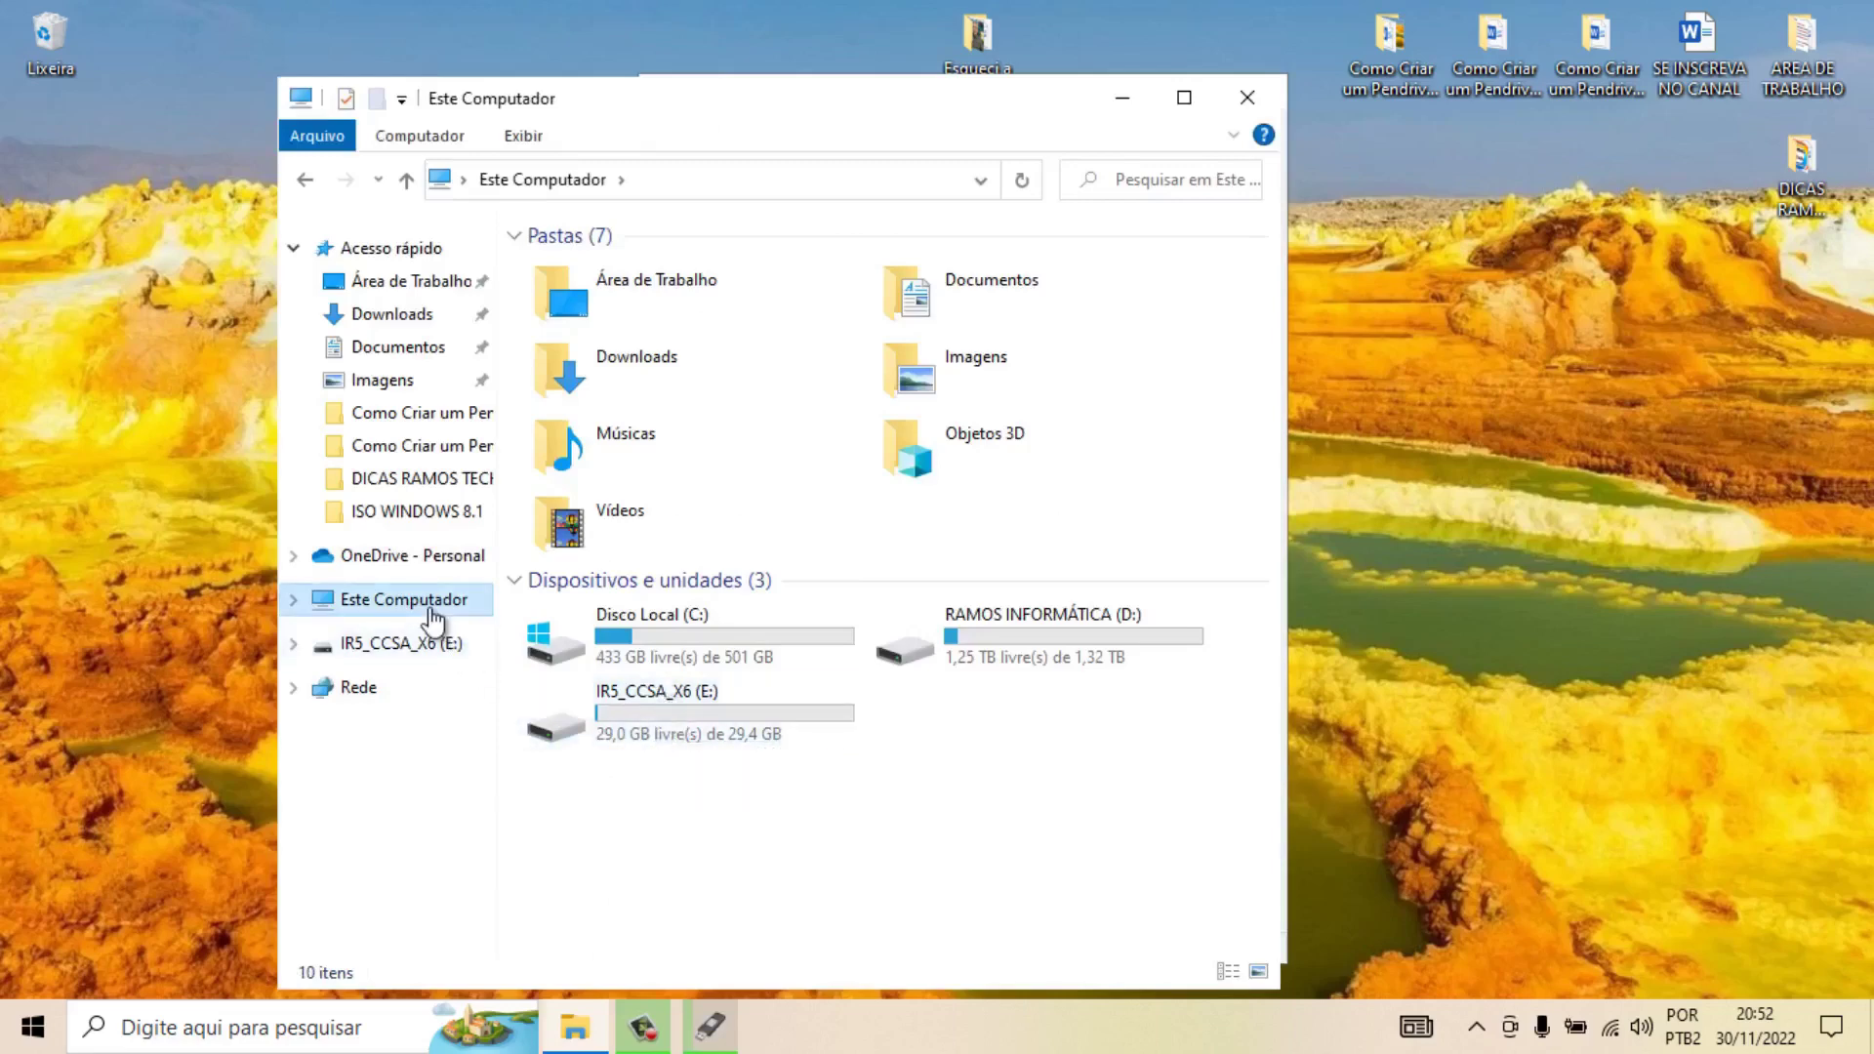
left_click(1269, 92)
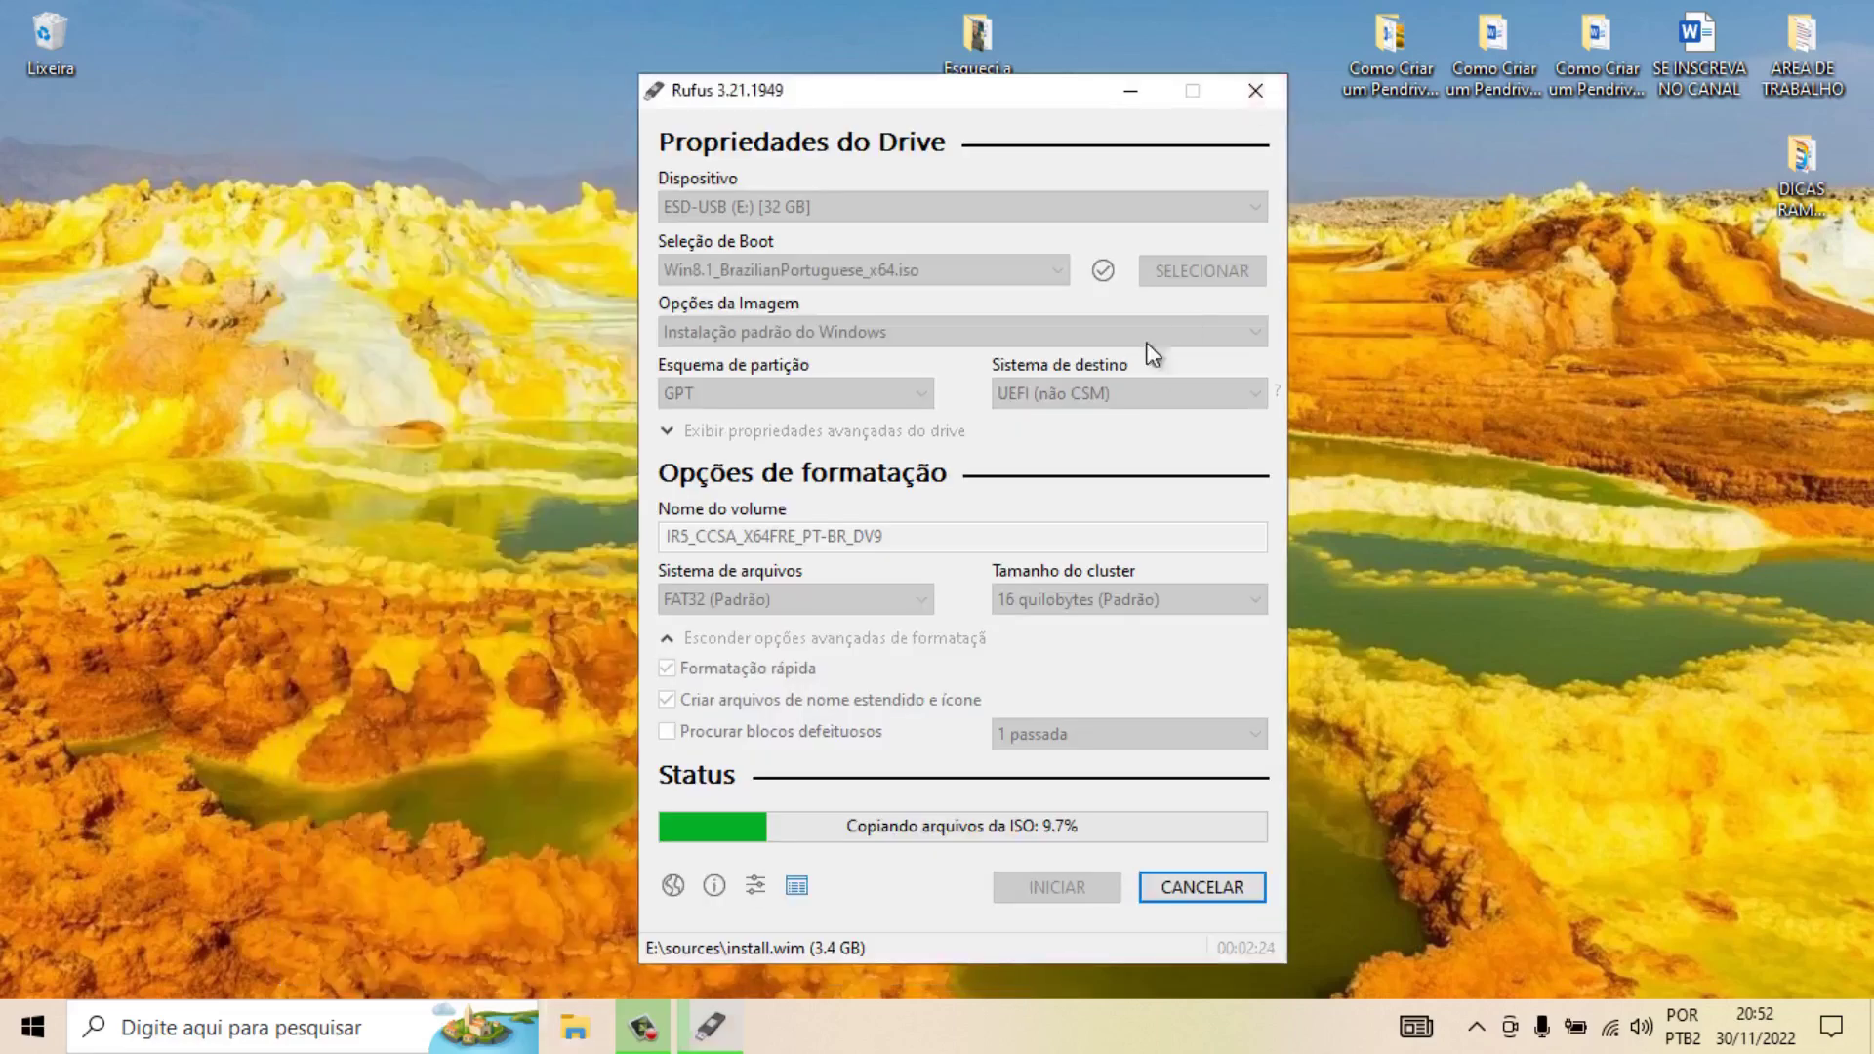
left_click_drag(1041, 97, 1041, 73)
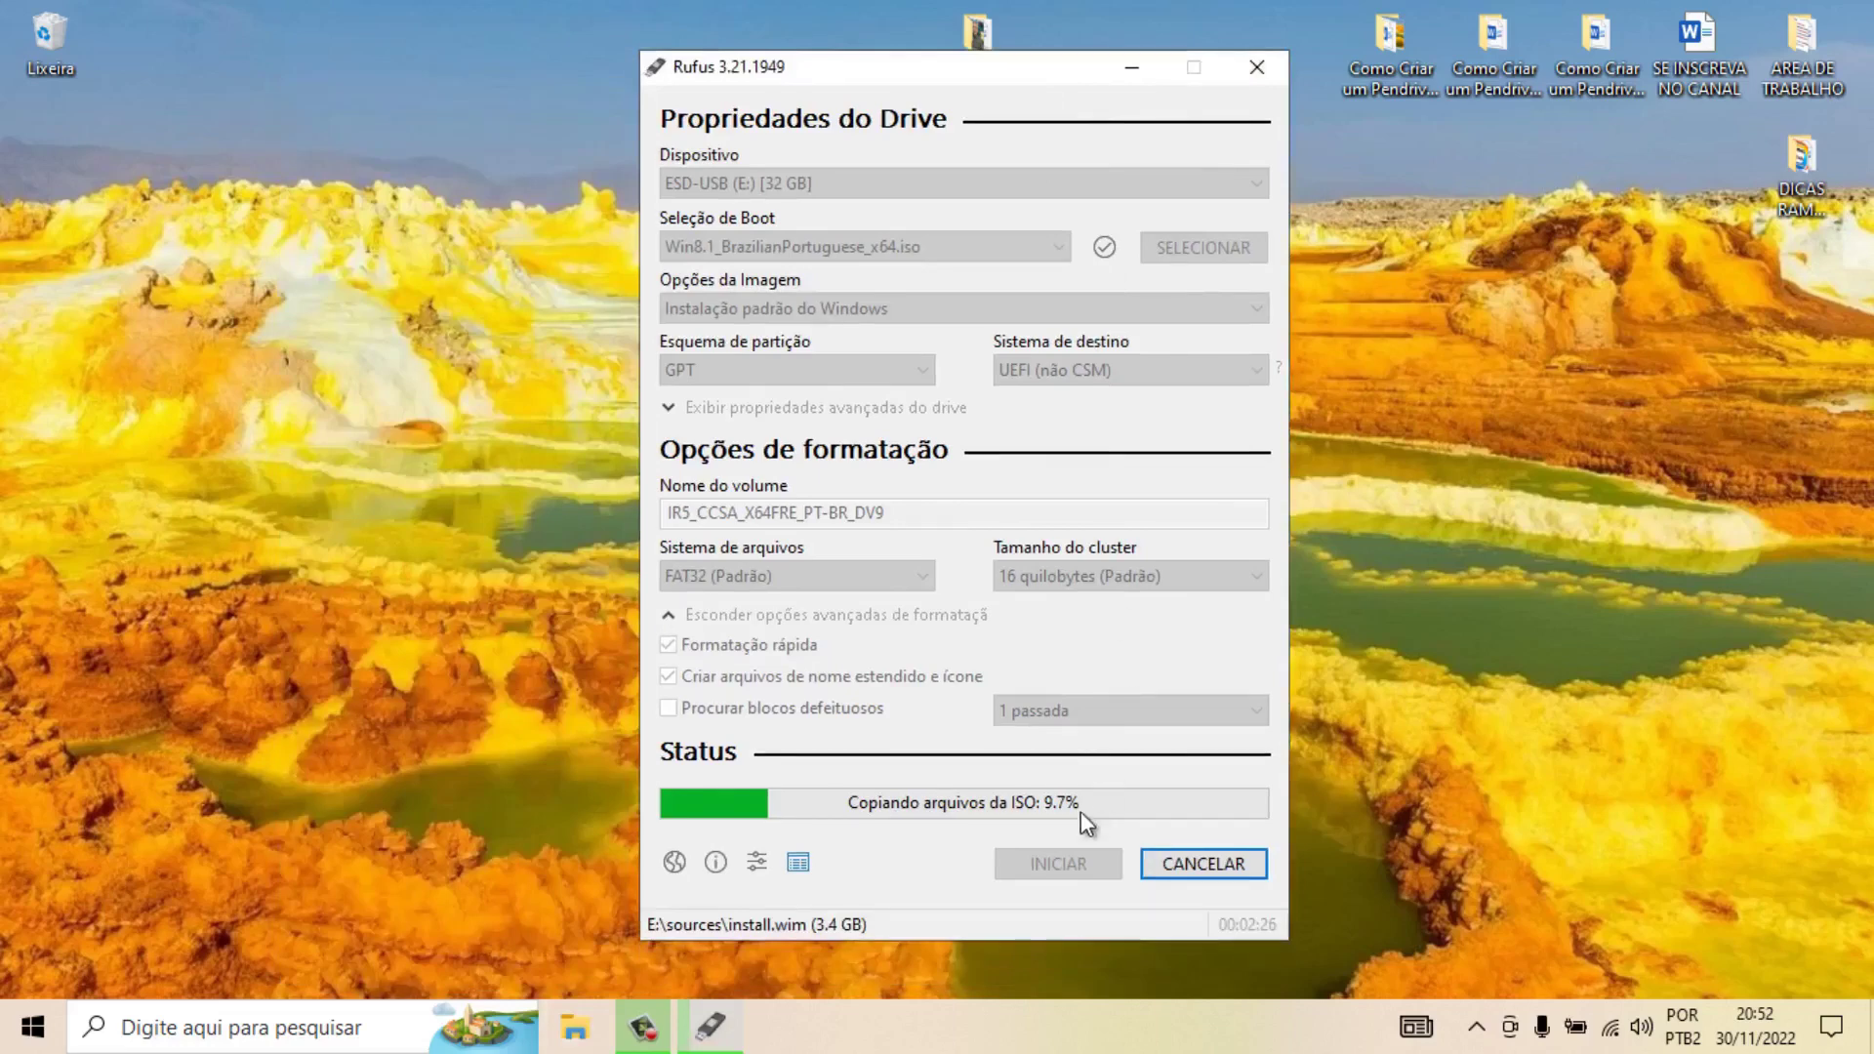